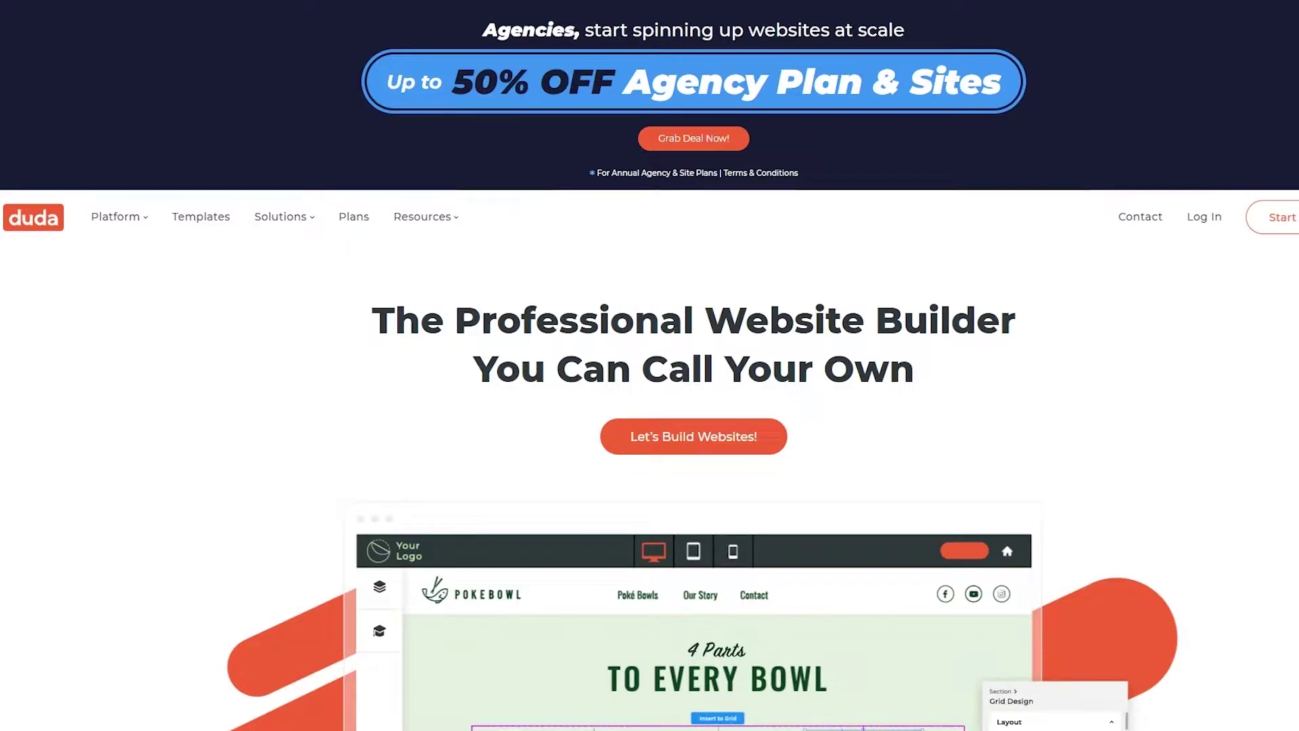
Look over the Duda homepage and open the free trial sign-up
scroll(1004, 311, "down", 1)
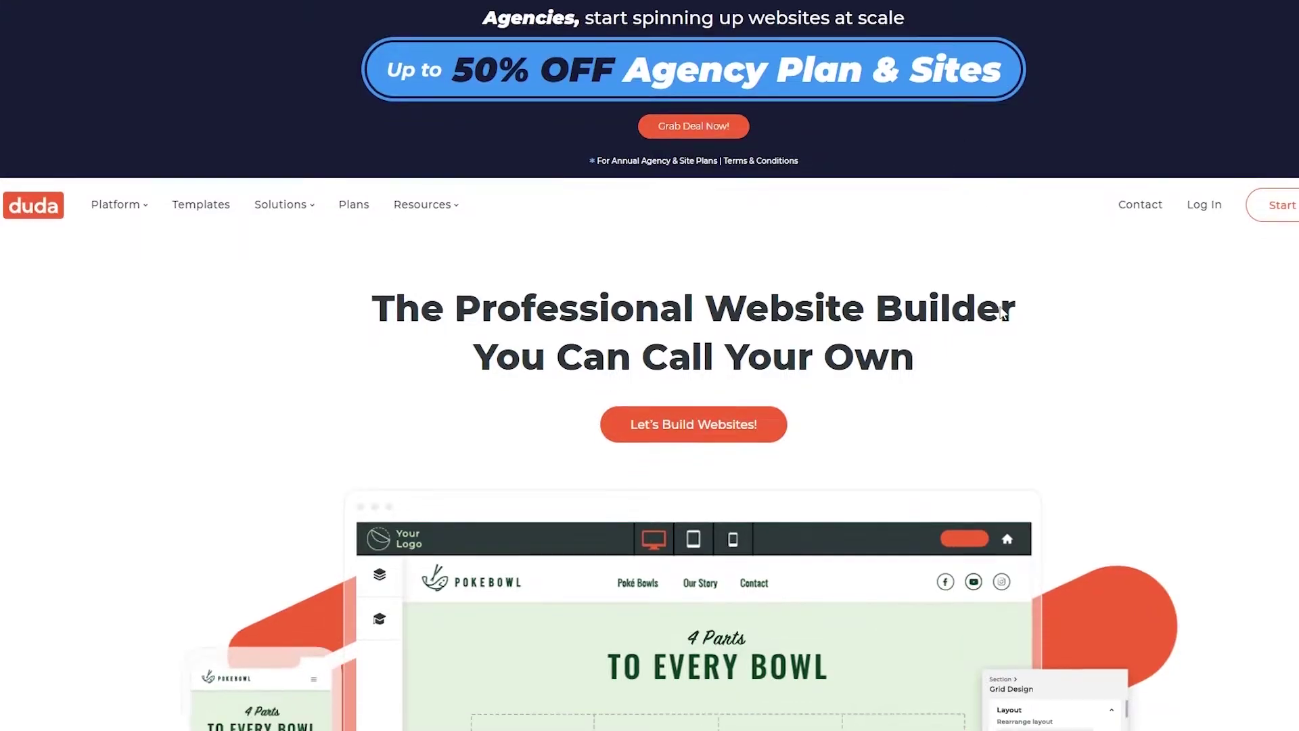
scroll(1003, 311, "down", 10)
scroll(988, 379, "down", 6)
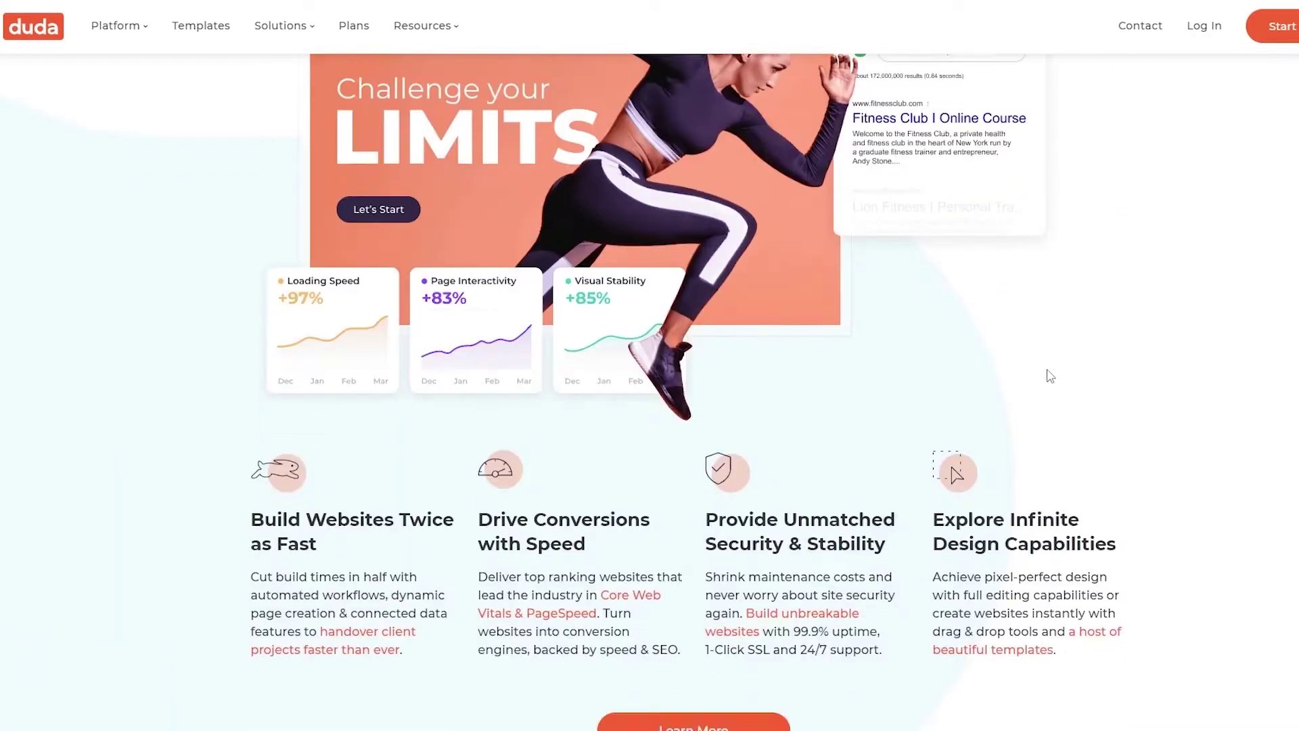
scroll(1050, 376, "up", 20)
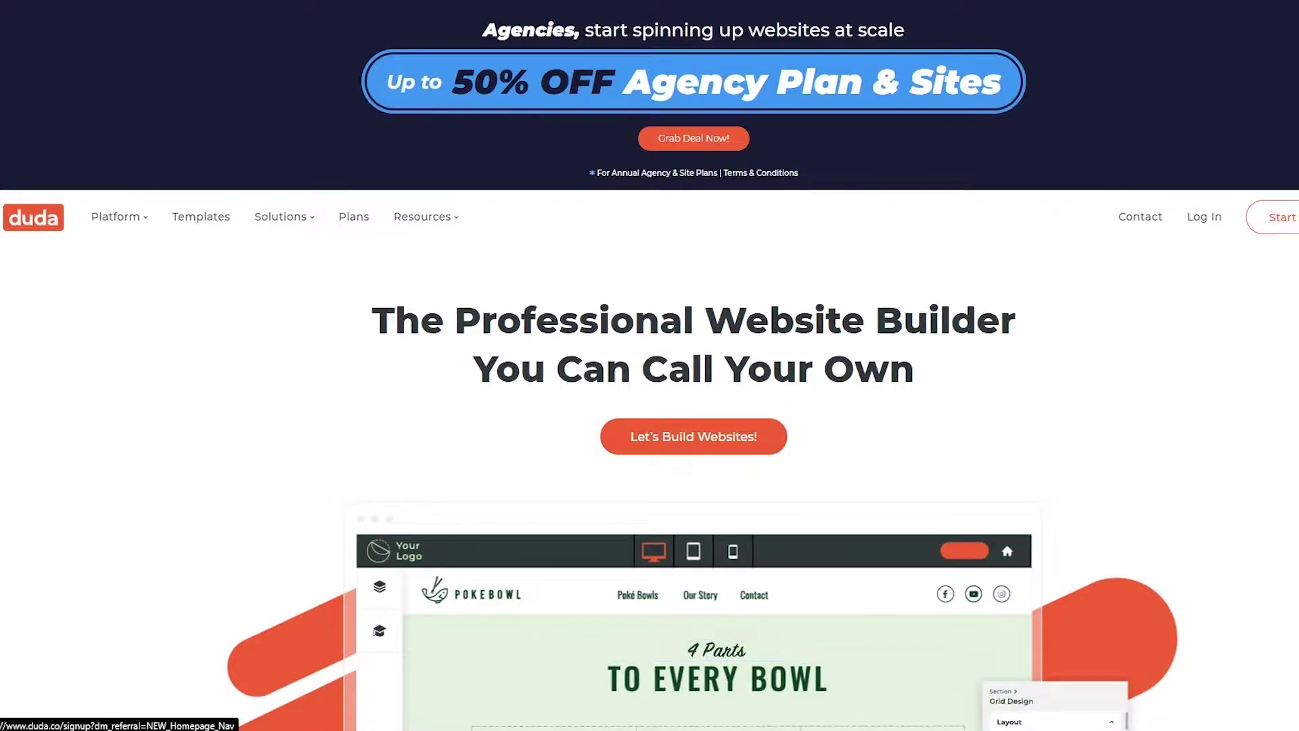
left_click(1272, 217)
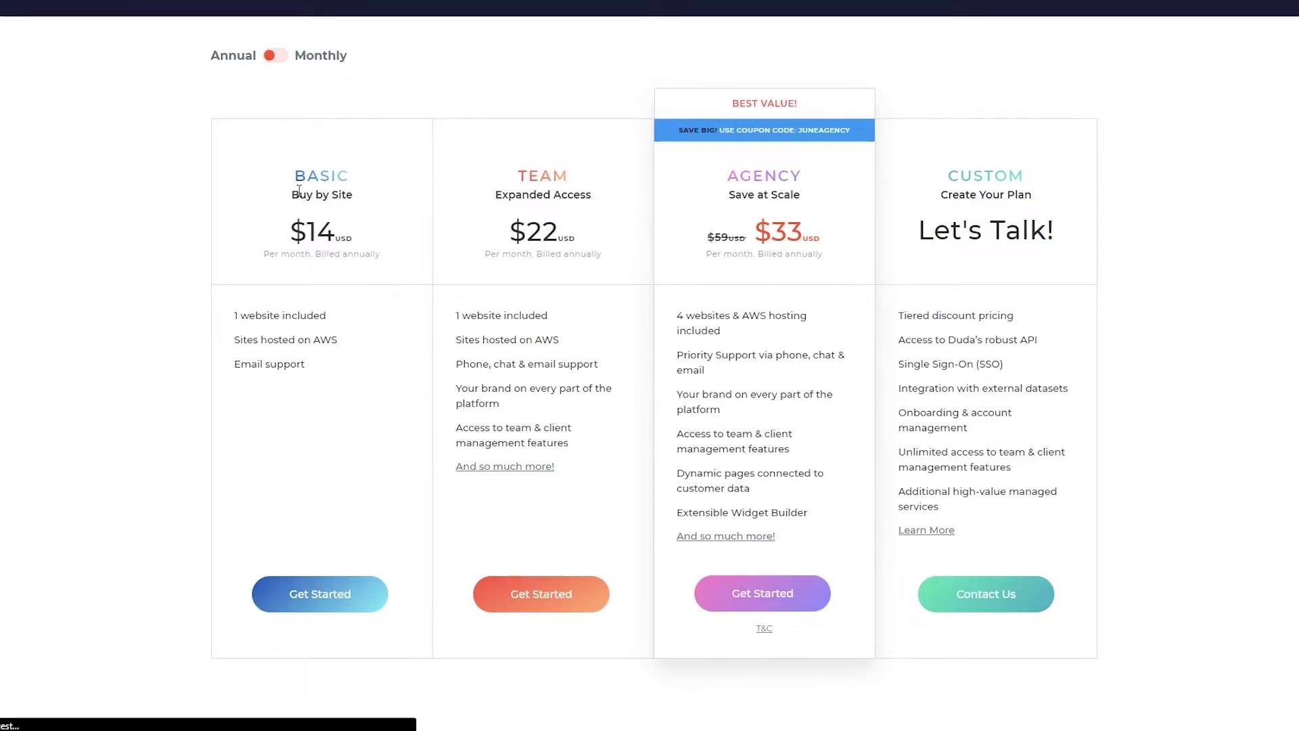
Review the features included in the Basic and Team plans on the pricing page
left_click_drag(235, 318, 333, 312)
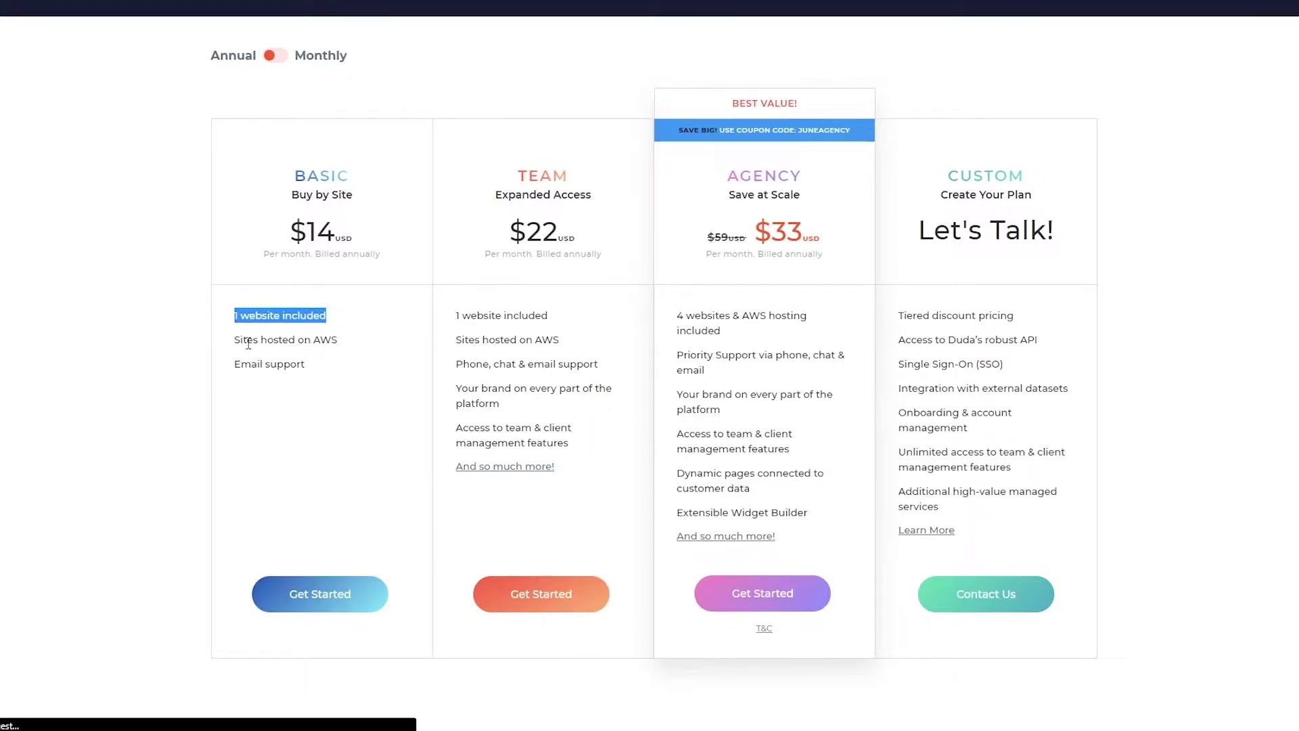
left_click_drag(240, 340, 376, 339)
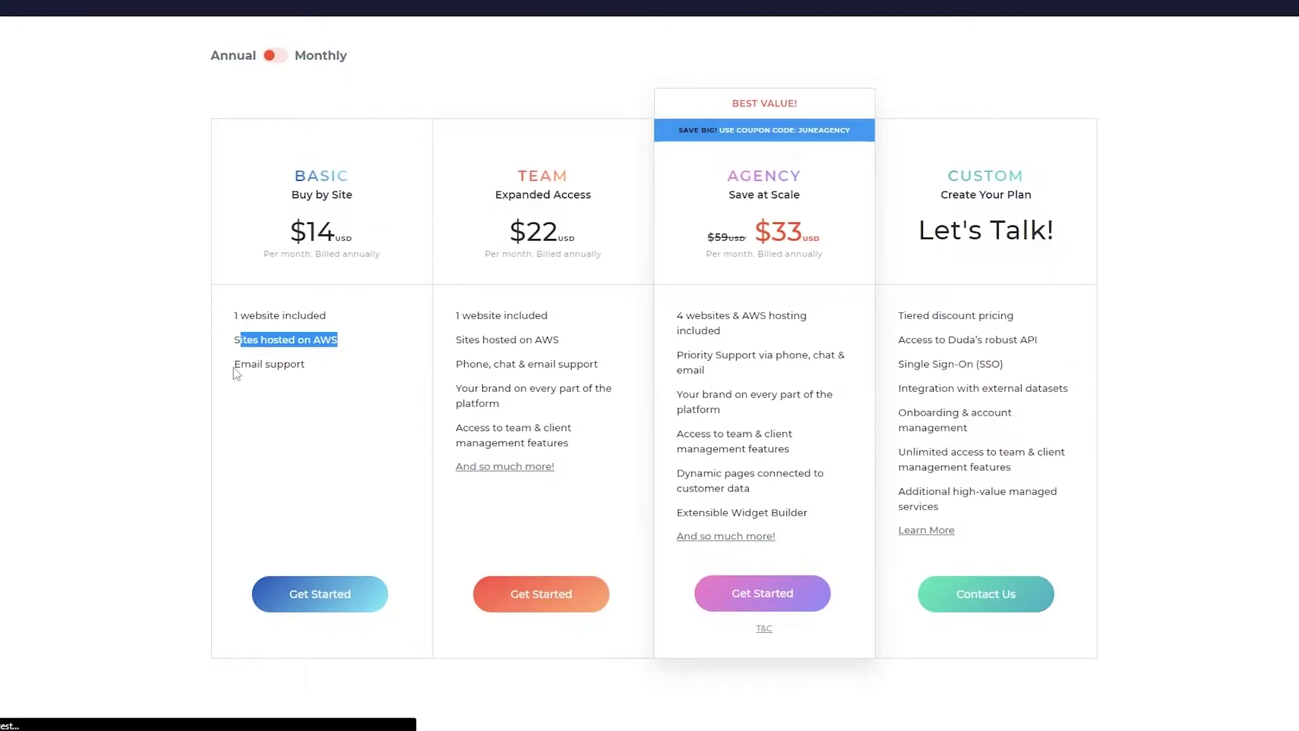
left_click_drag(237, 369, 328, 360)
left_click(323, 339)
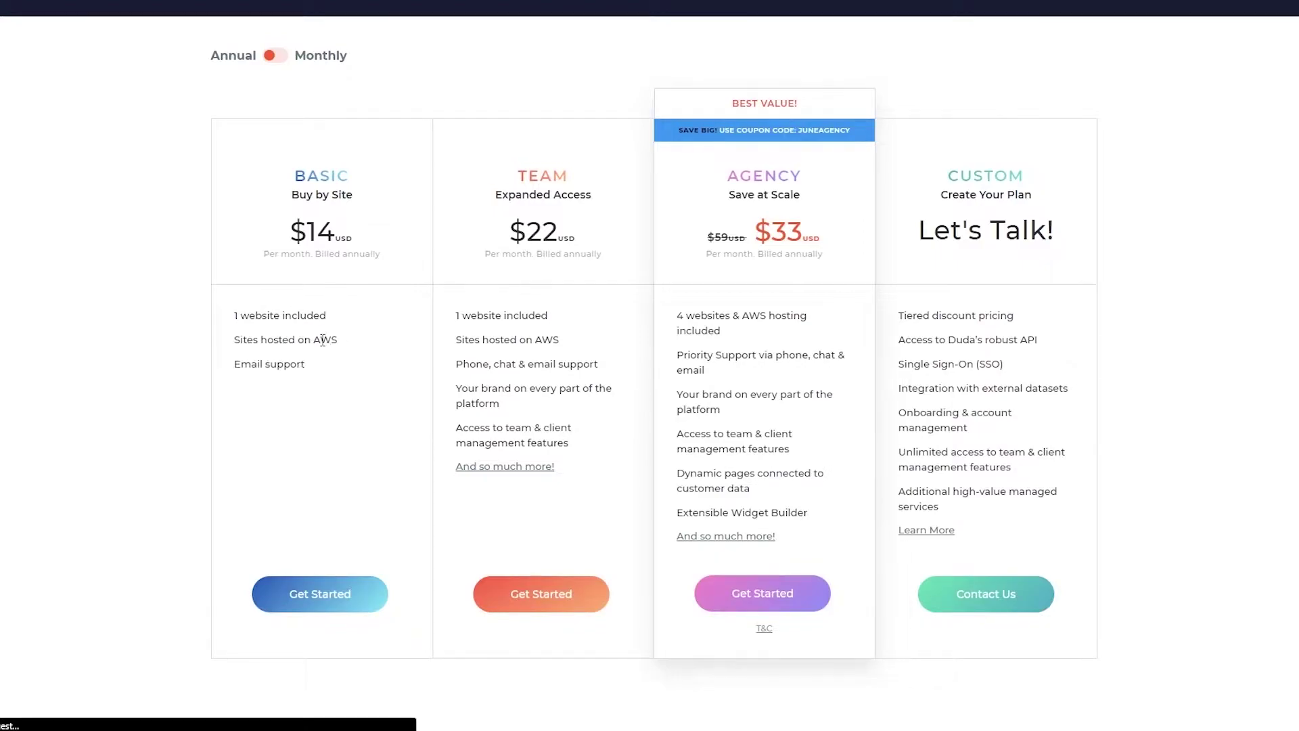
left_click_drag(237, 364, 318, 364)
left_click(323, 366)
left_click_drag(457, 369, 566, 382)
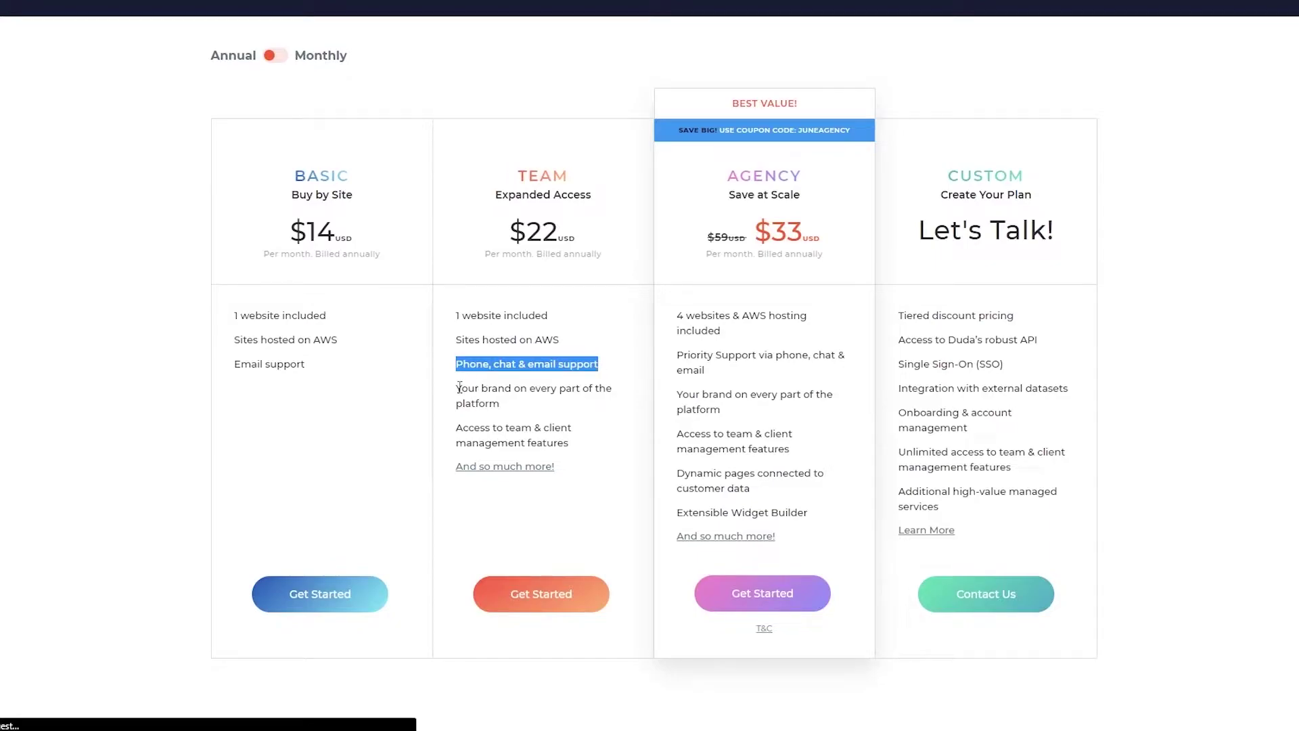
left_click_drag(460, 385, 575, 441)
left_click(522, 437)
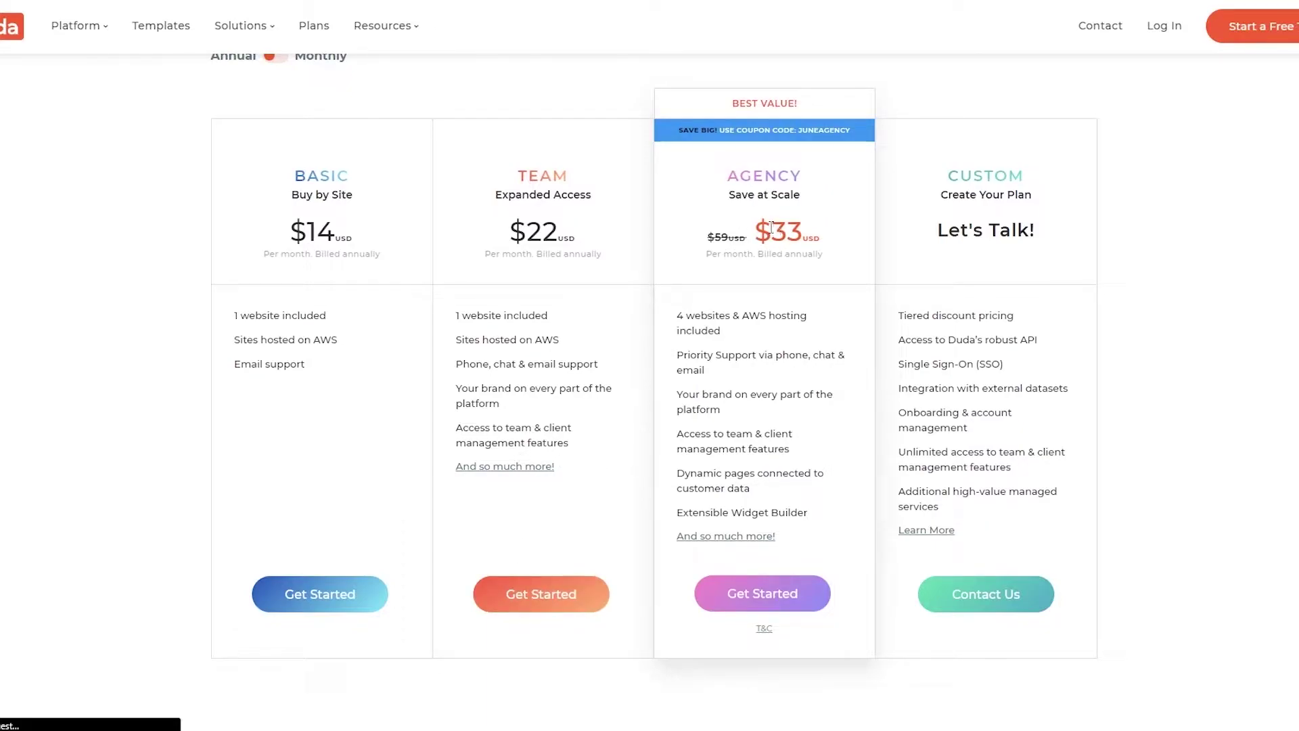
Examine the Agency plan's price and its list of included features
left_click_drag(771, 228, 809, 234)
left_click(771, 265)
left_click_drag(676, 317, 700, 371)
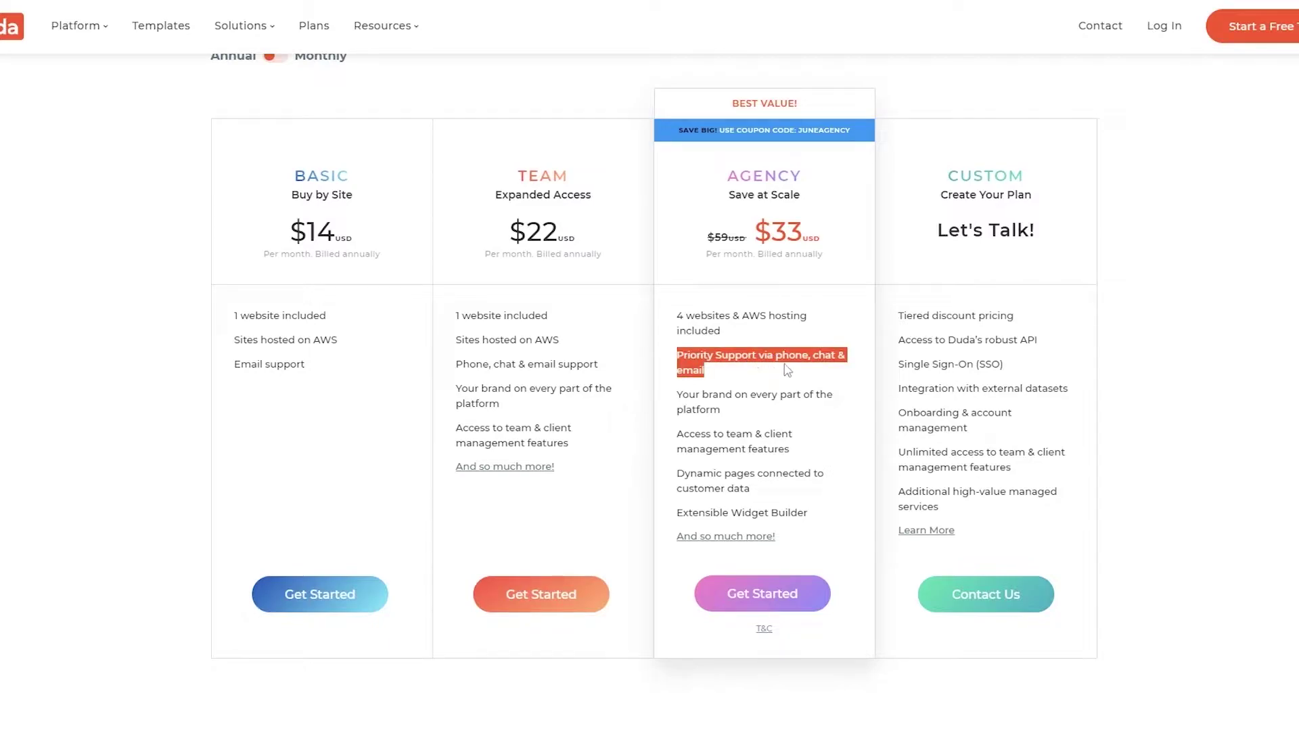
left_click(740, 388)
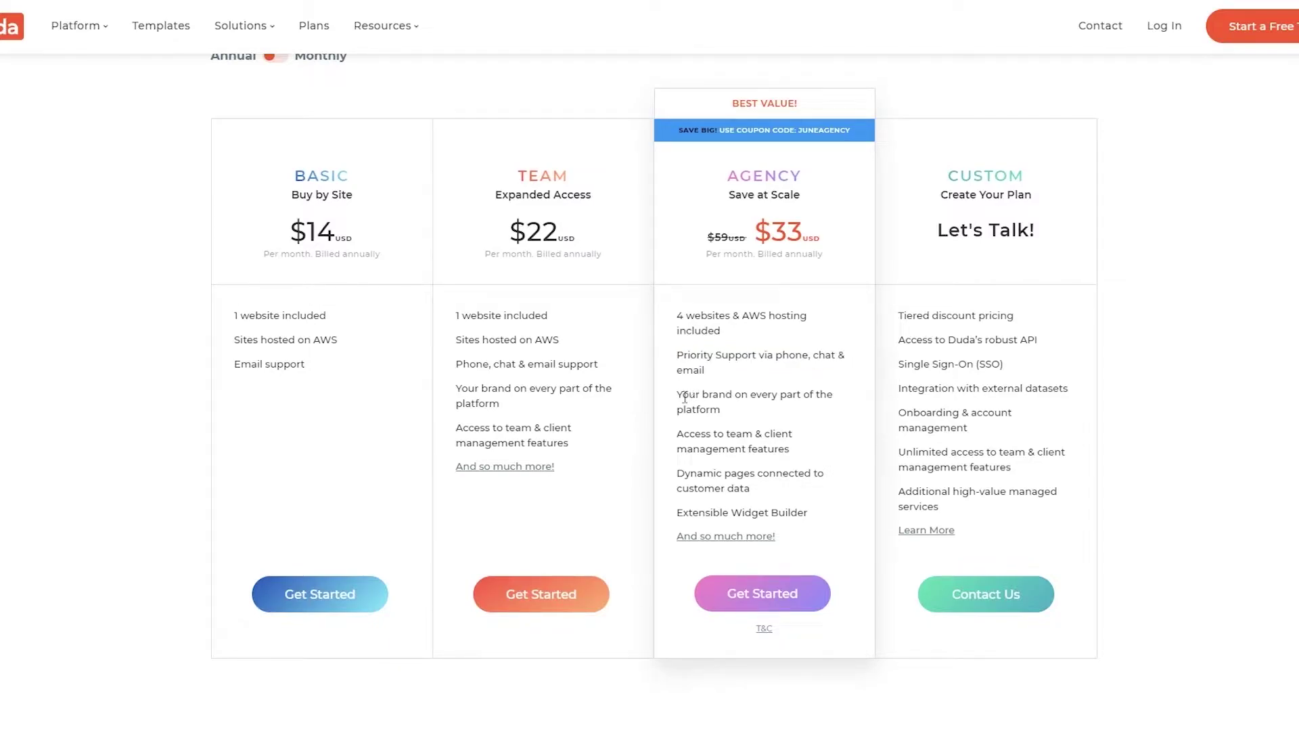
left_click_drag(685, 398, 807, 450)
left_click_drag(685, 474, 798, 497)
left_click(798, 497)
left_click_drag(680, 515, 812, 512)
left_click(838, 499)
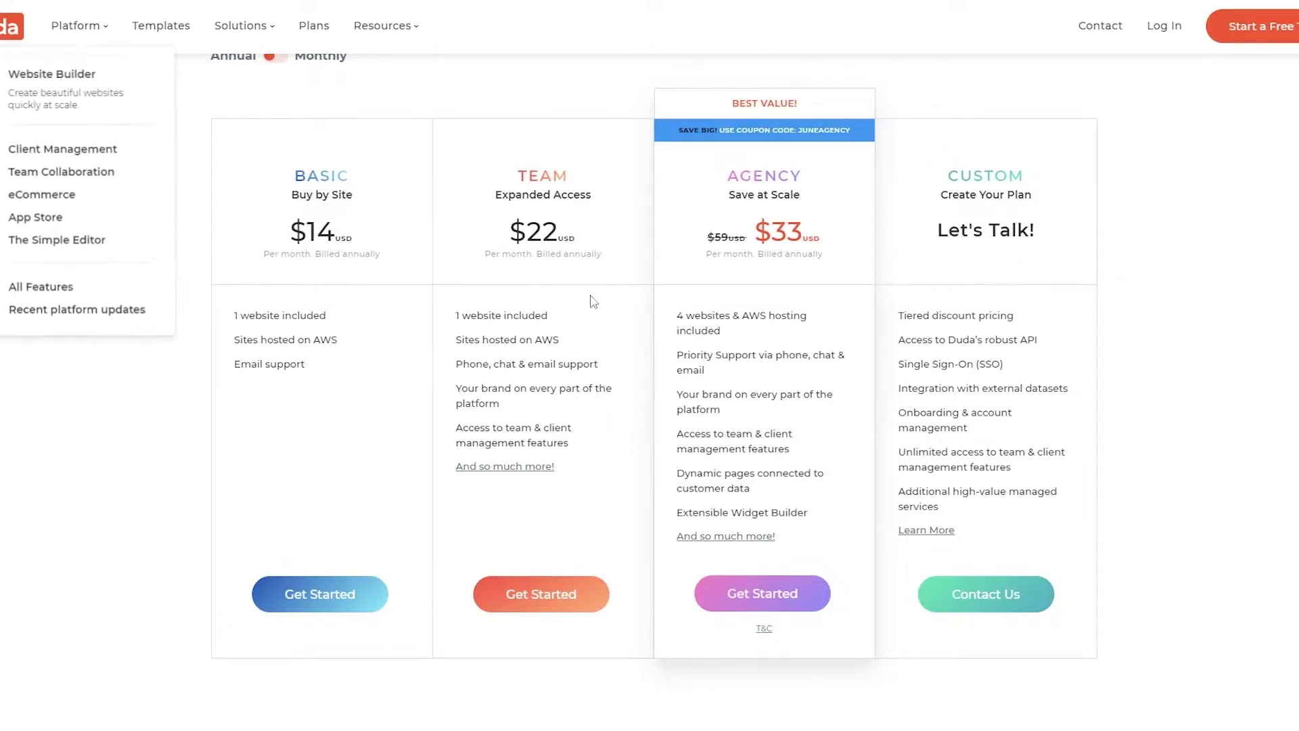
scroll(630, 417, "down", 1)
scroll(629, 417, "up", 5)
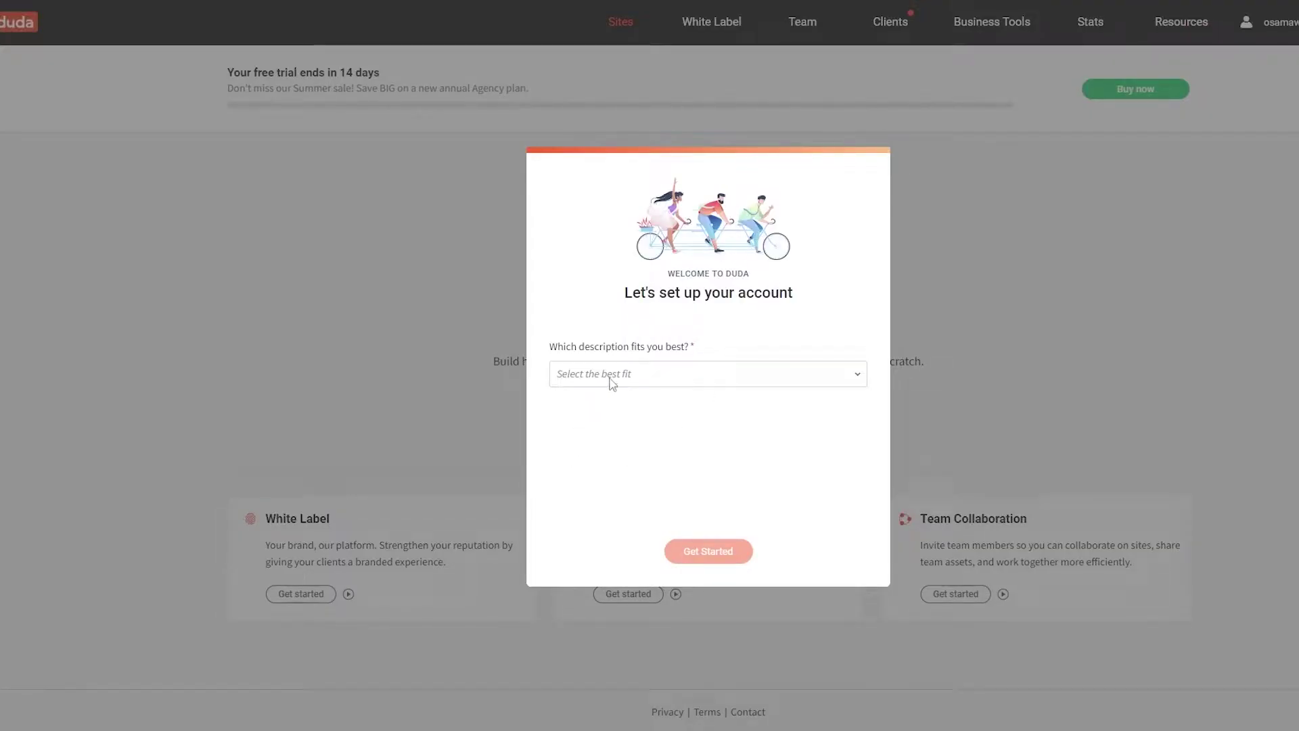
Complete the account setup with "I'm a freelancer" as description and "I build websites without coding" as experience
left_click(707, 376)
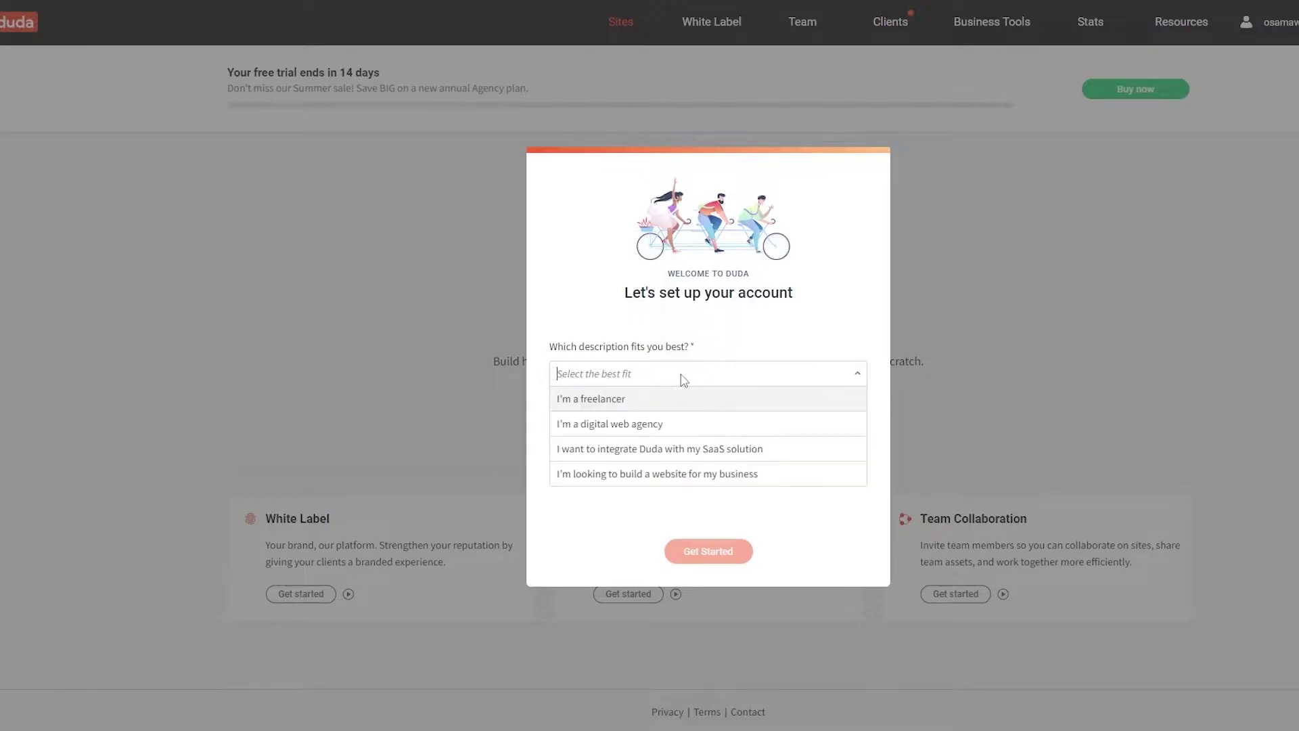
left_click(661, 404)
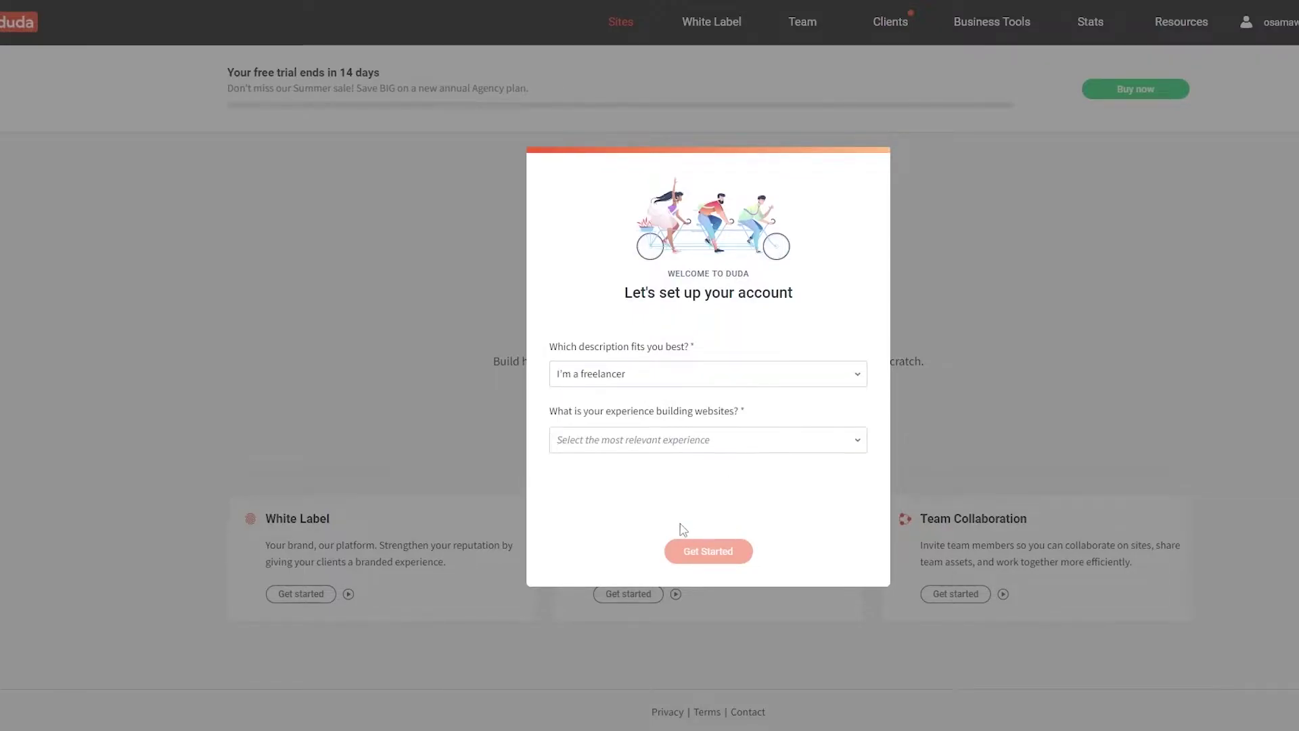
left_click(673, 441)
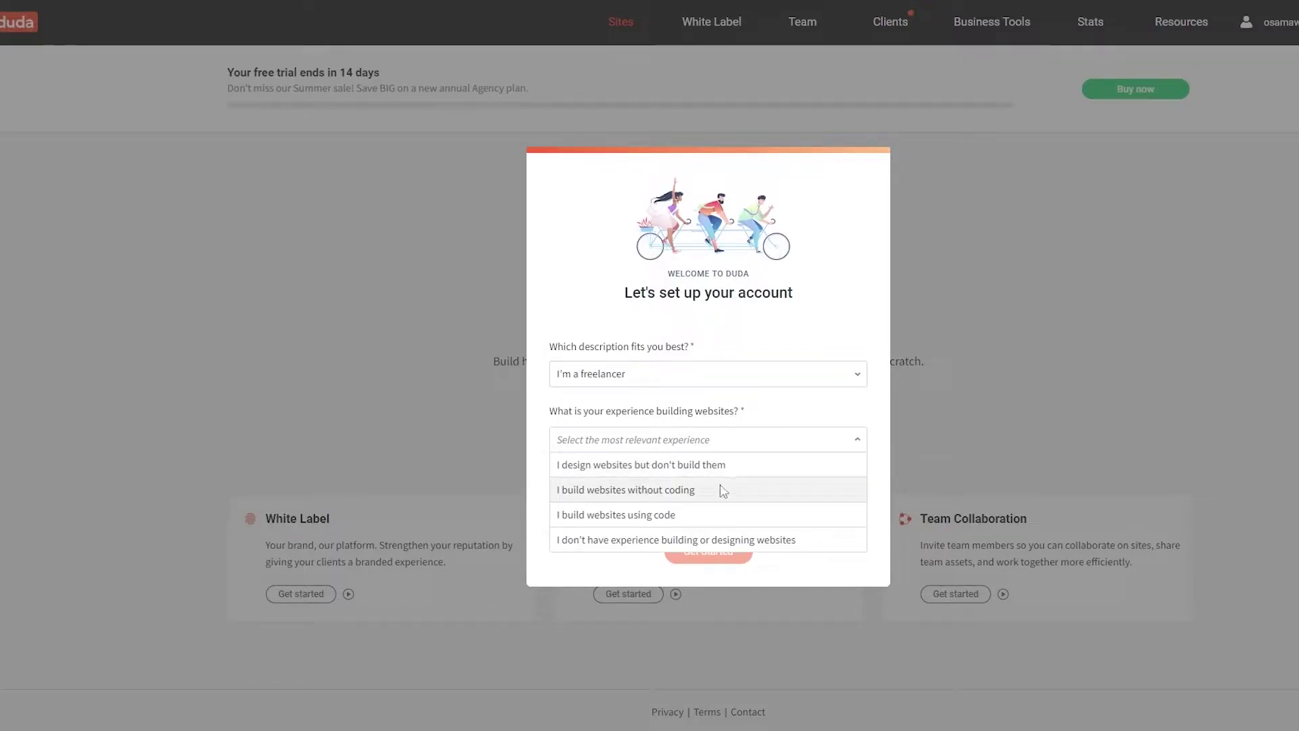
left_click(686, 494)
left_click(713, 555)
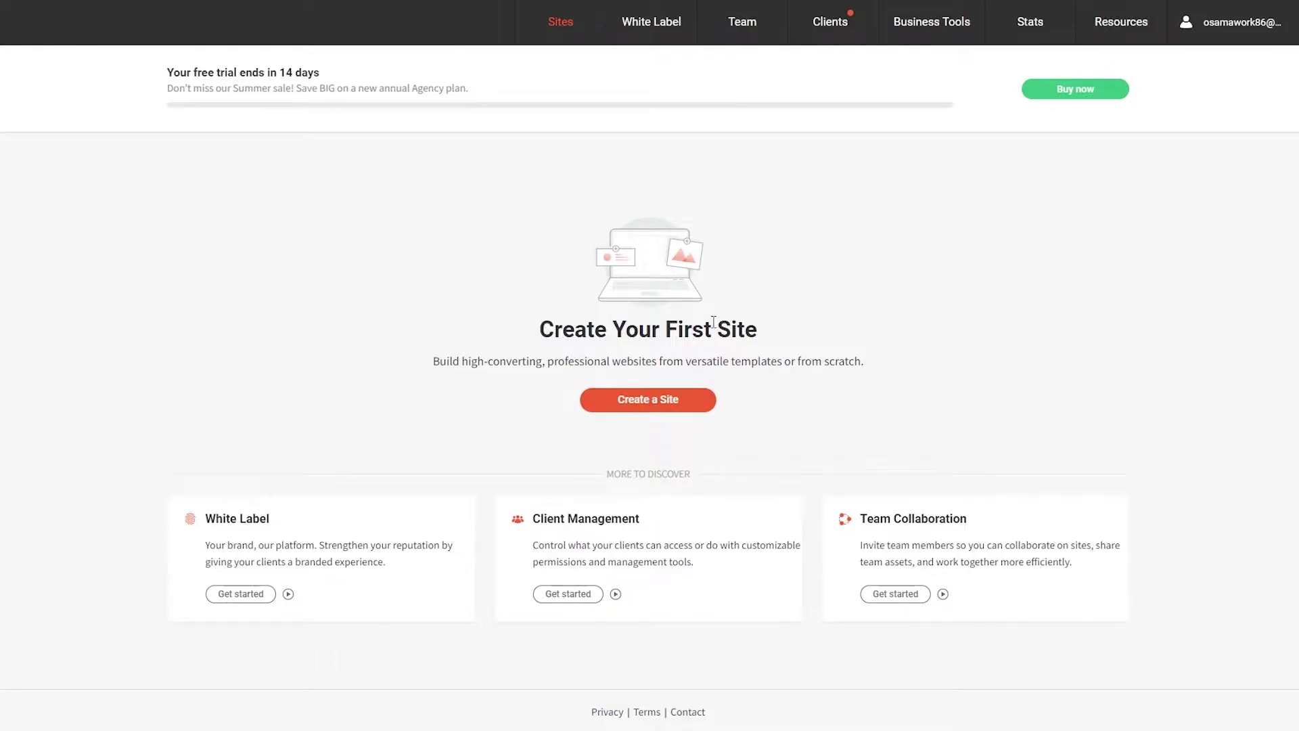
Start creating a new site of the Online Store type and browse the available templates
left_click(643, 406)
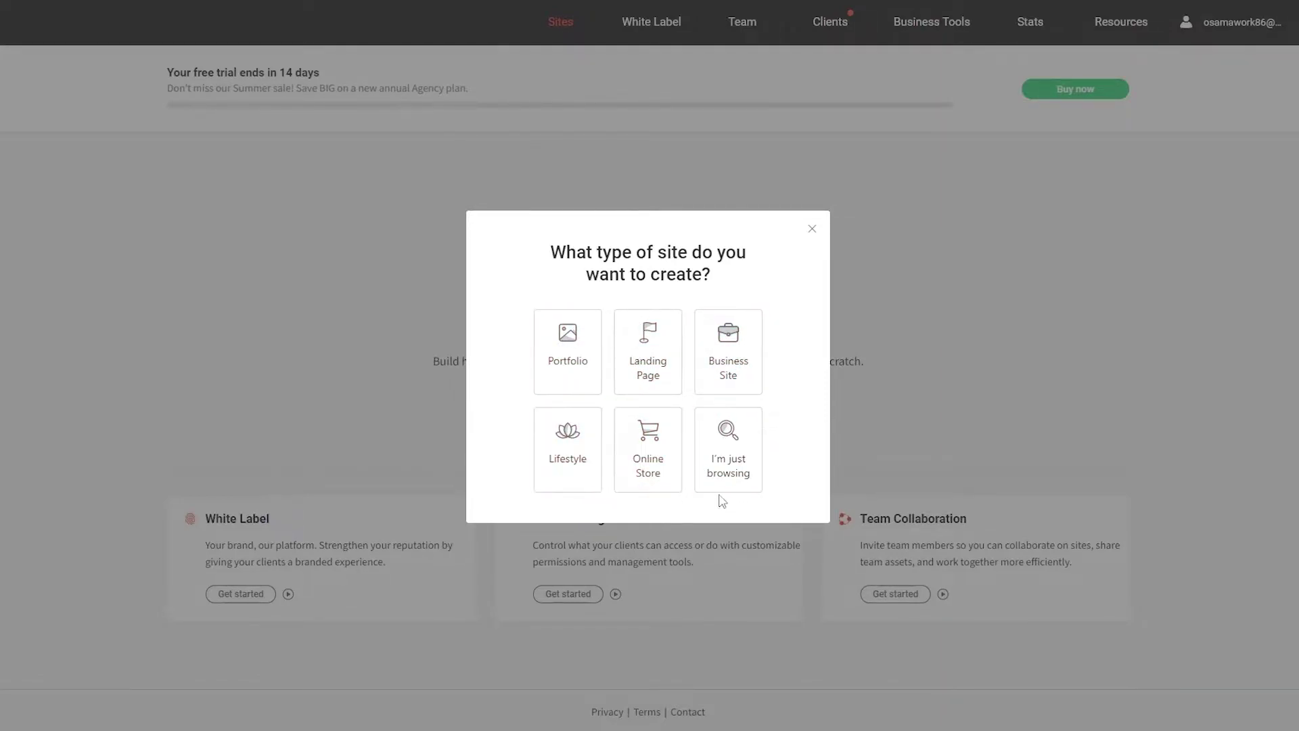
left_click(661, 475)
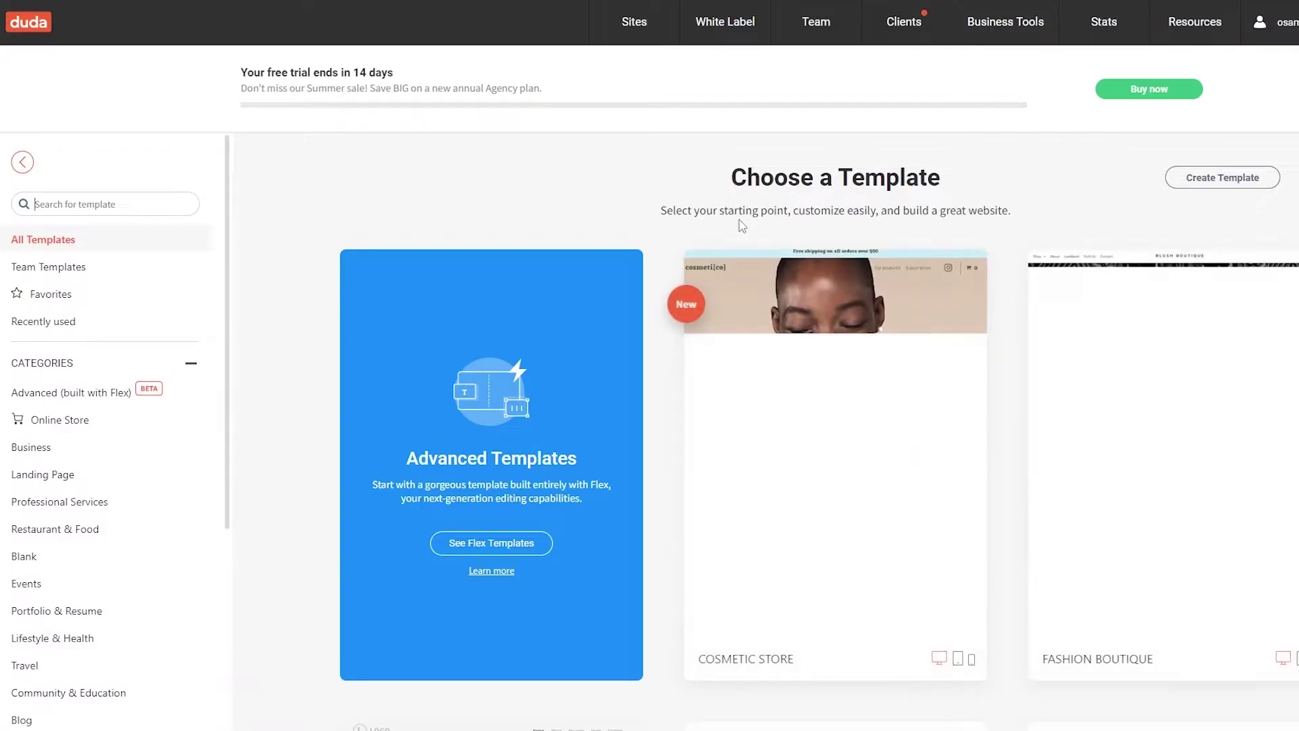
scroll(673, 302, "down", 2)
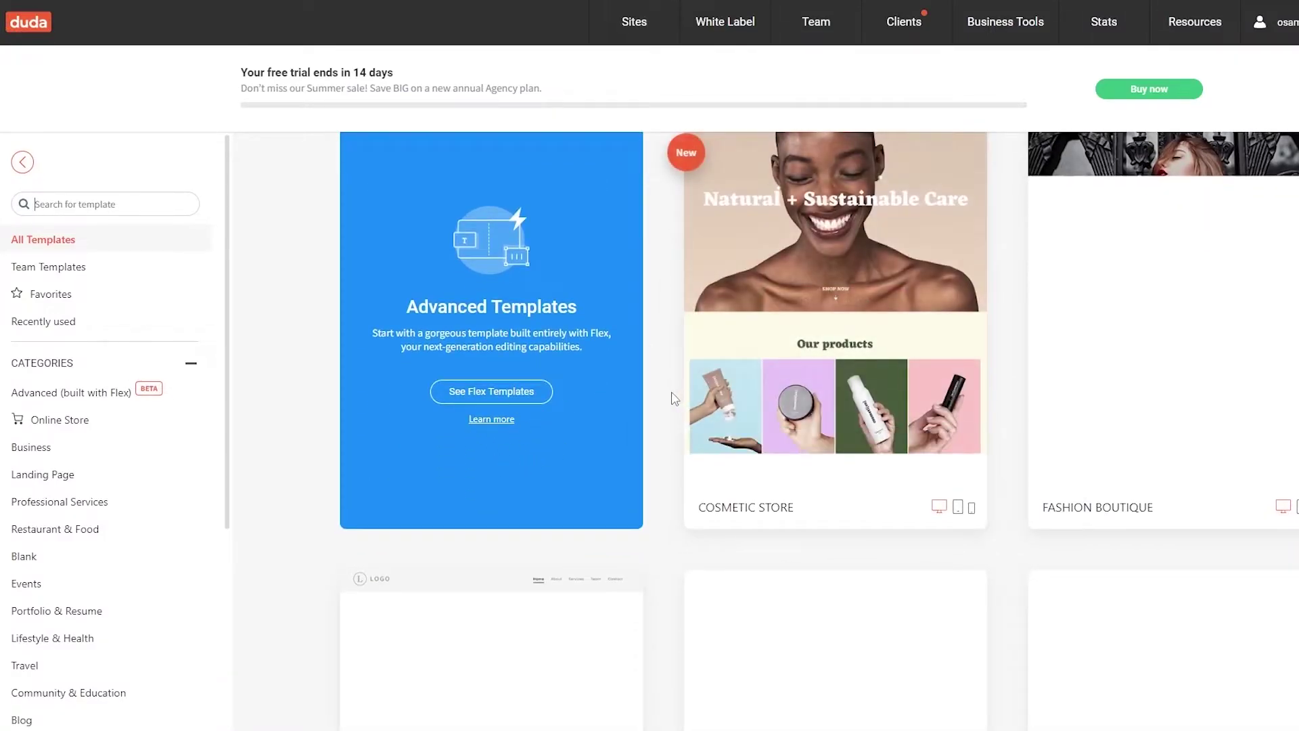
scroll(1202, 406, "down", 2)
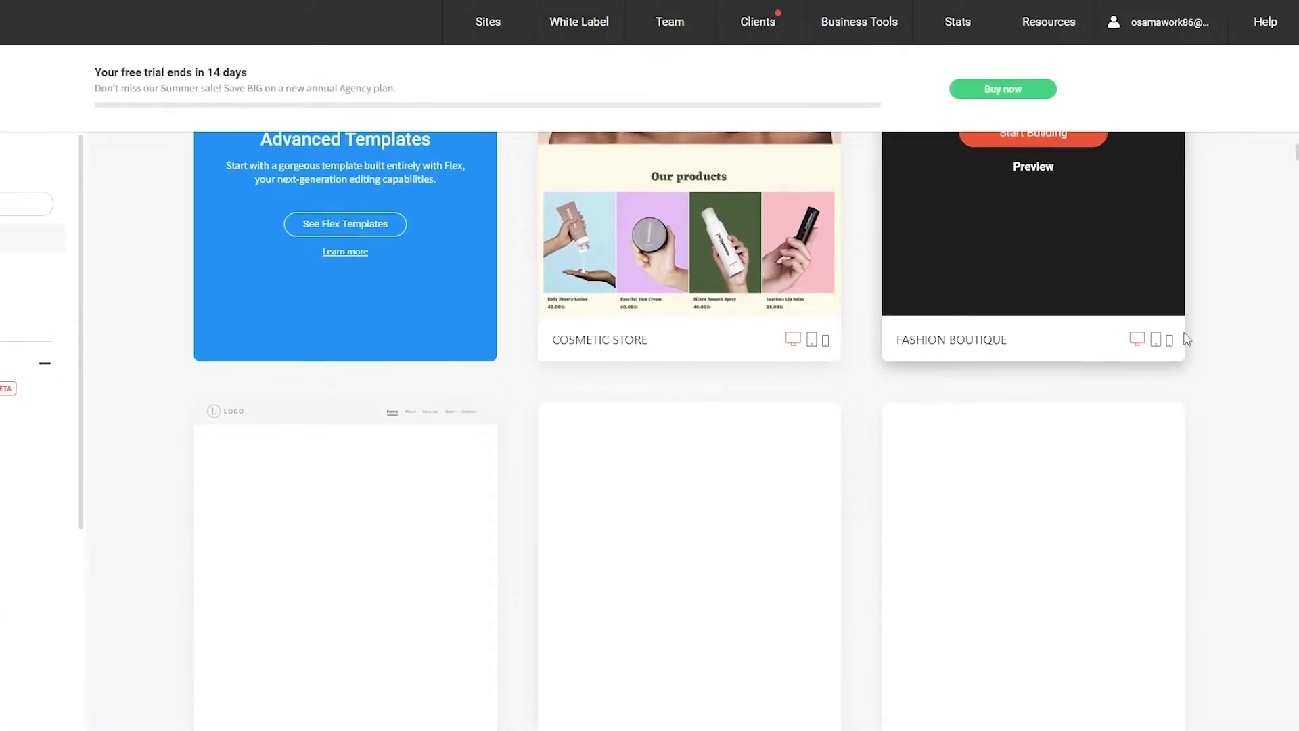
scroll(1187, 338, "down", 3)
scroll(1220, 336, "up", 6)
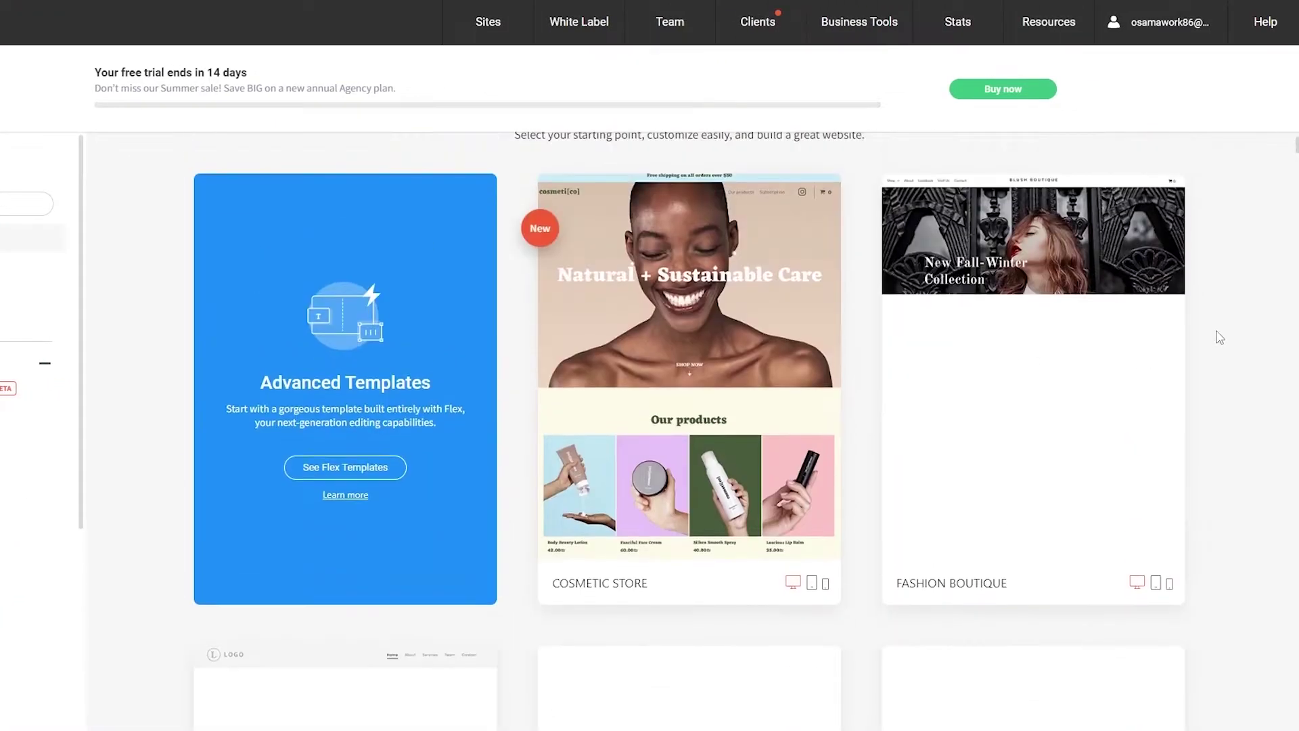
scroll(1206, 333, "down", 3)
scroll(1204, 338, "up", 5)
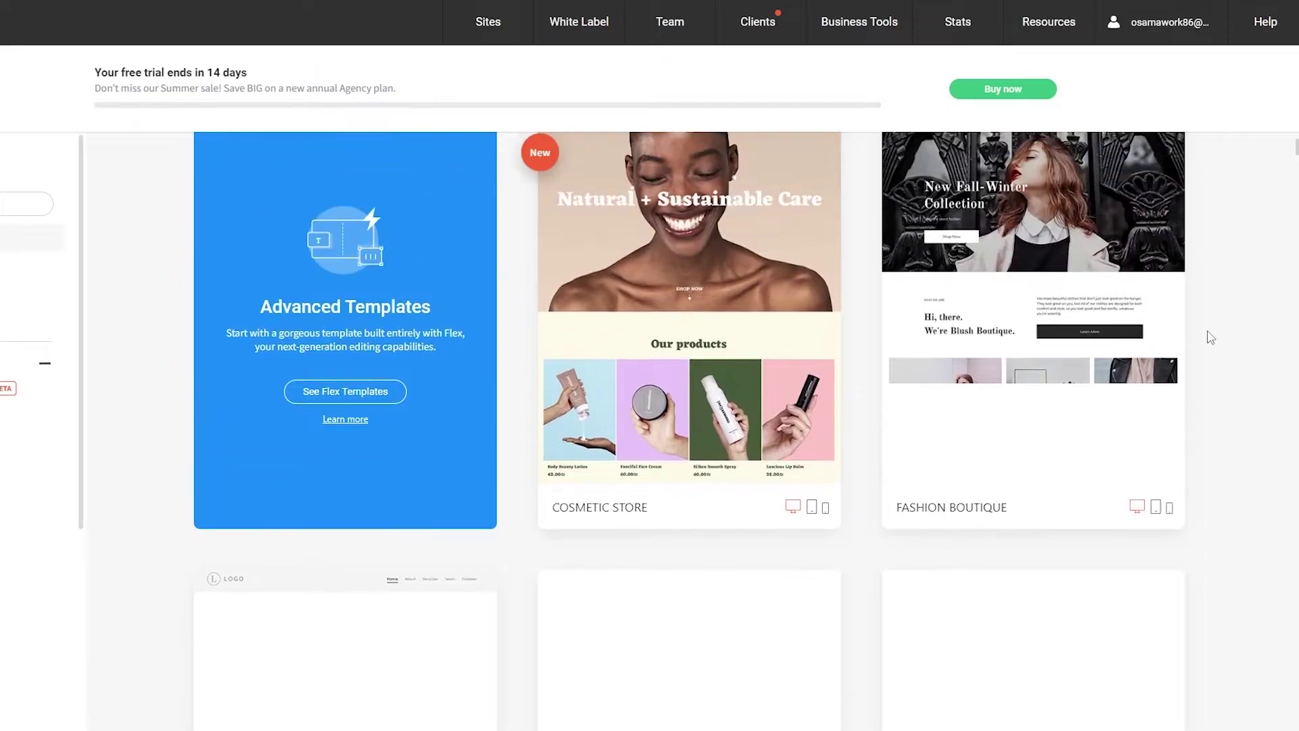
scroll(307, 490, "down", 2)
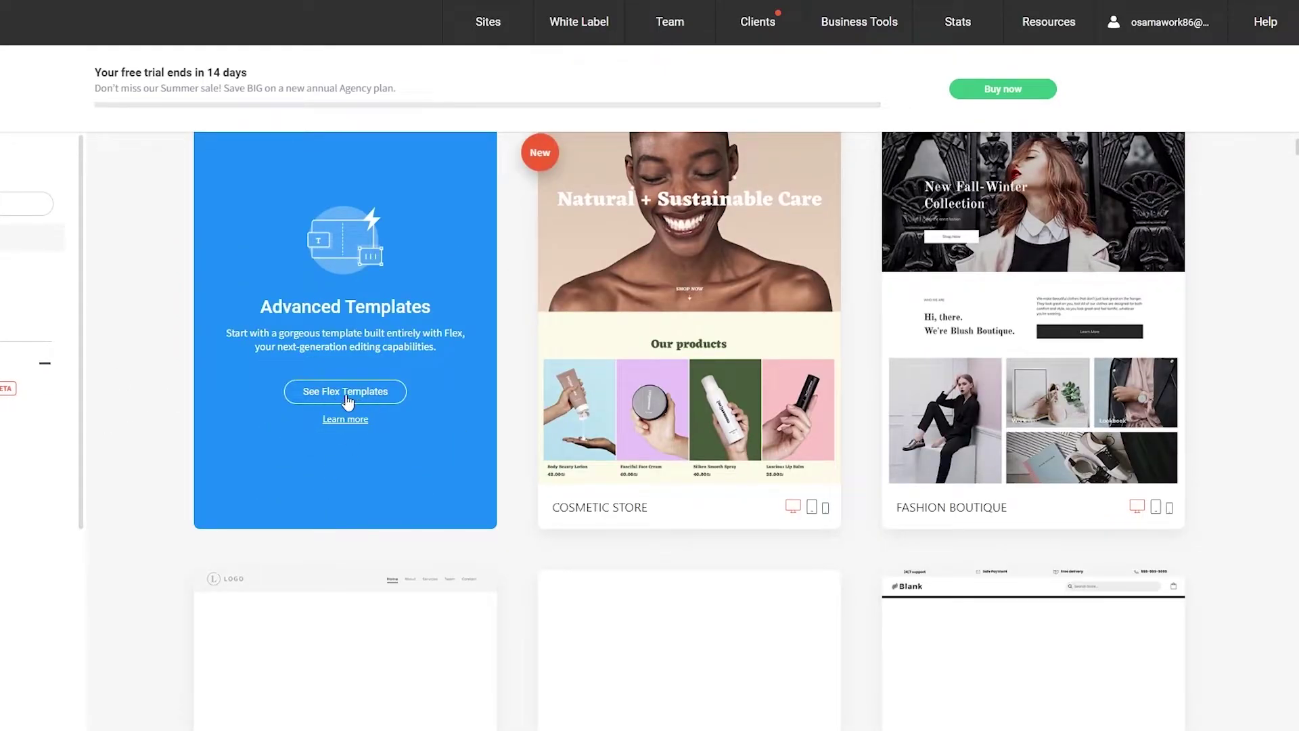
Show the advanced templates built with Flex and look through the designs in that category
right_click(343, 397)
left_click(322, 378)
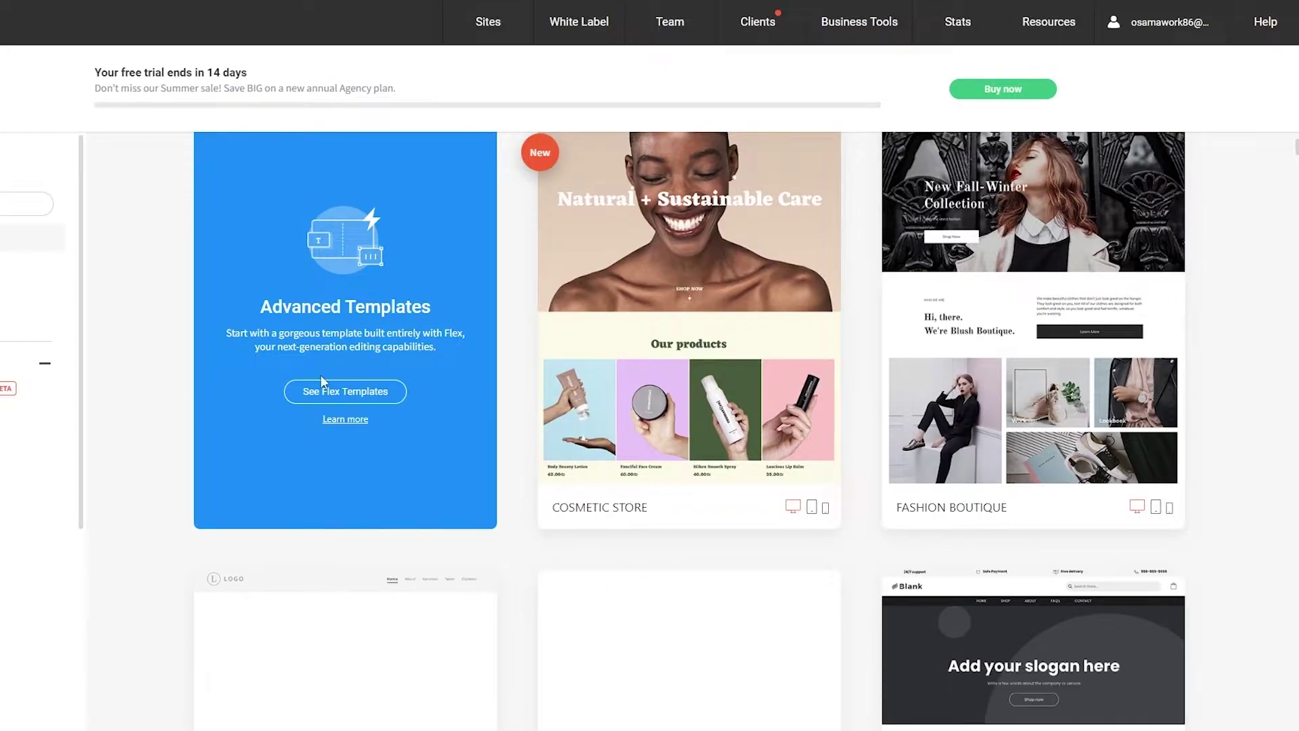
left_click(343, 399)
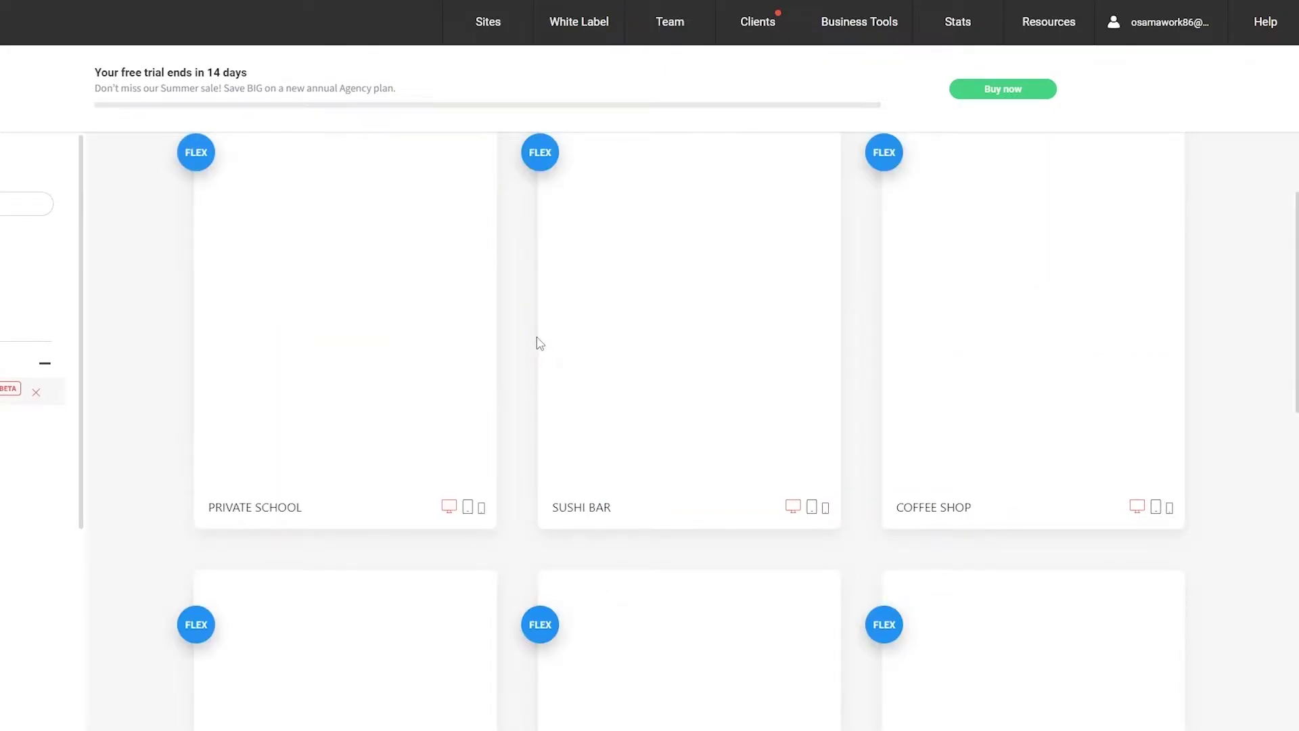
scroll(528, 345, "down", 5)
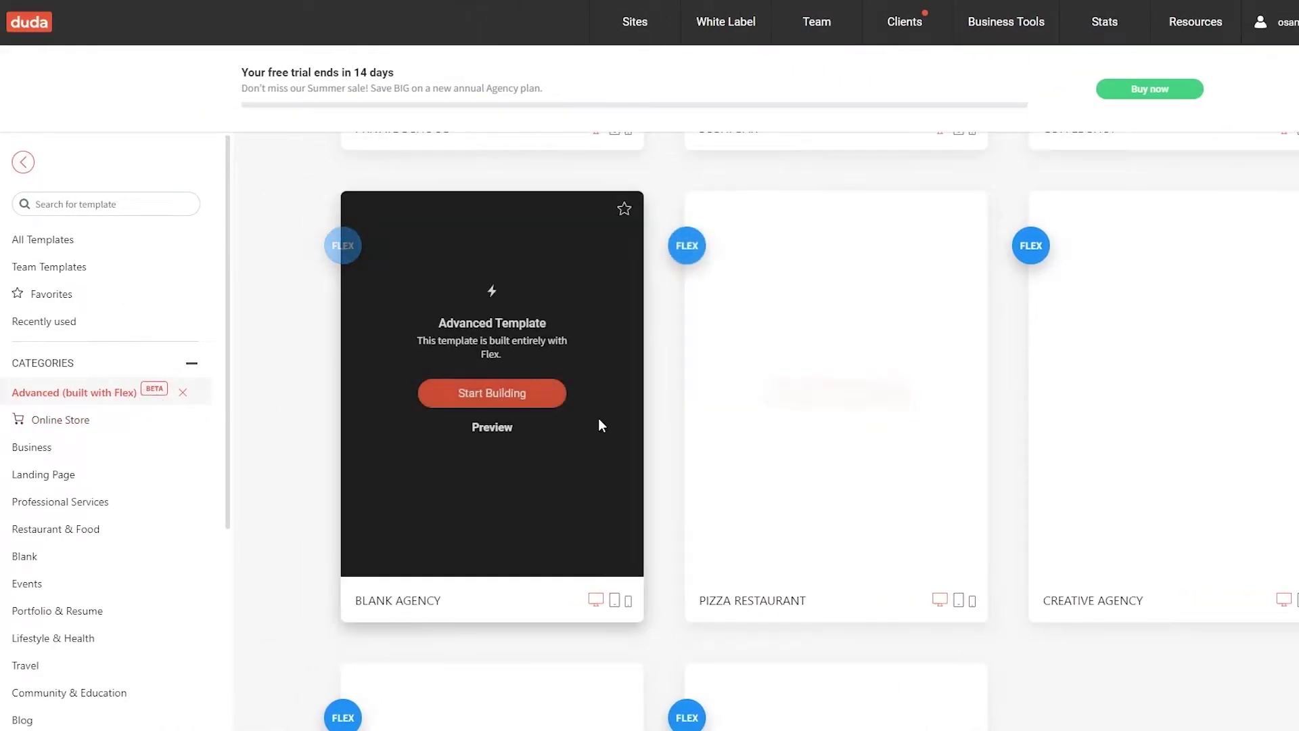
scroll(676, 426, "up", 6)
scroll(677, 427, "down", 10)
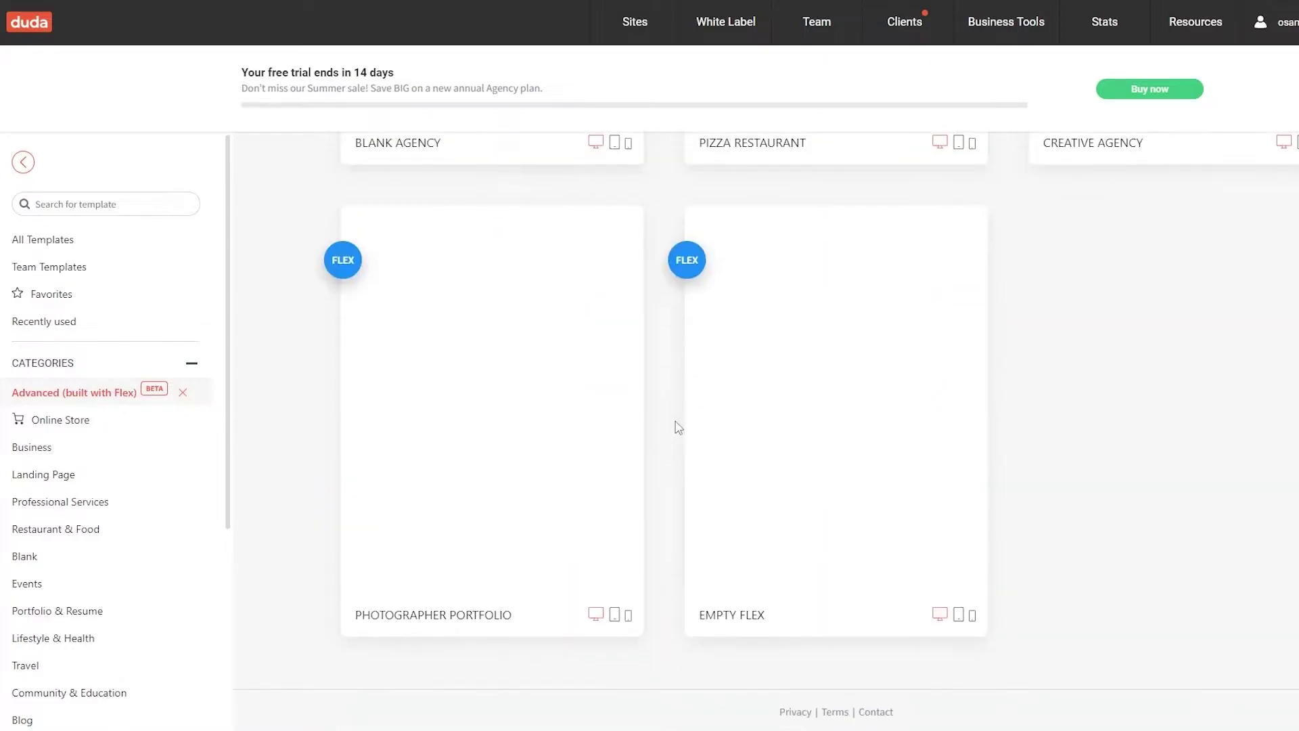
scroll(676, 426, "up", 10)
scroll(679, 427, "up", 2)
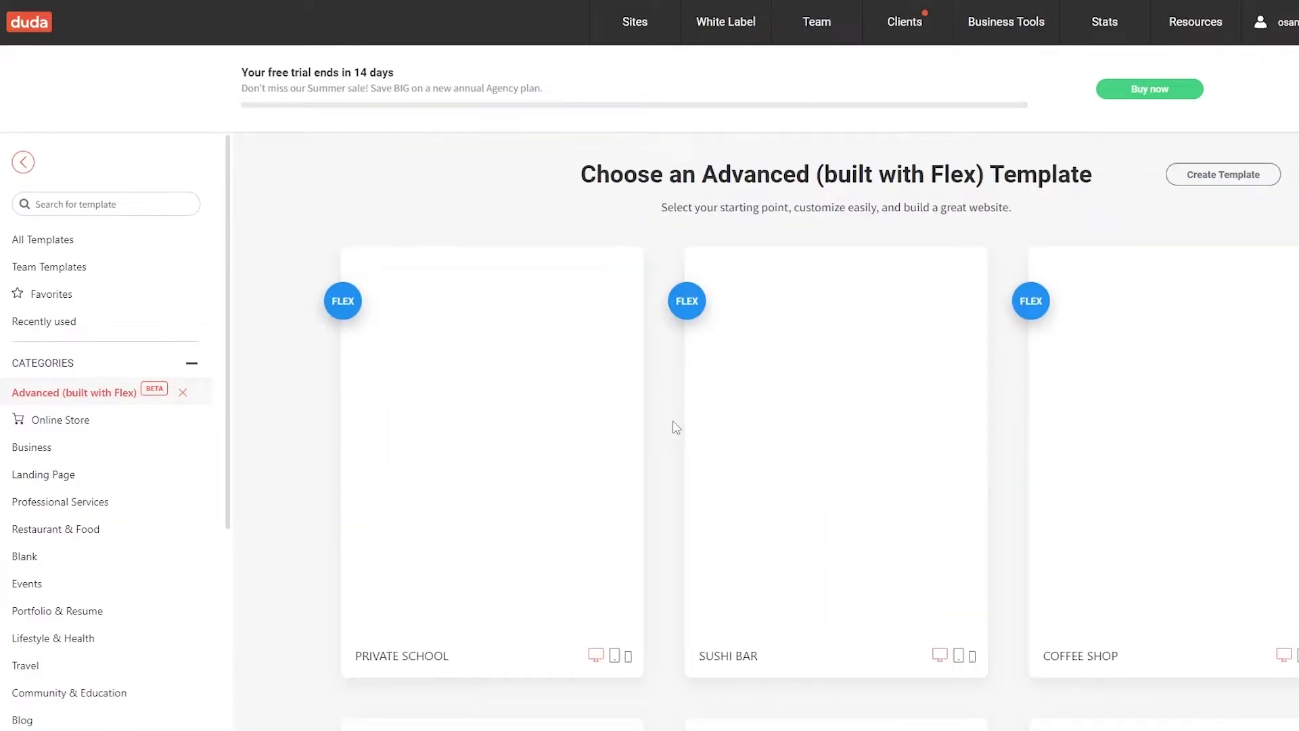
scroll(675, 429, "down", 4)
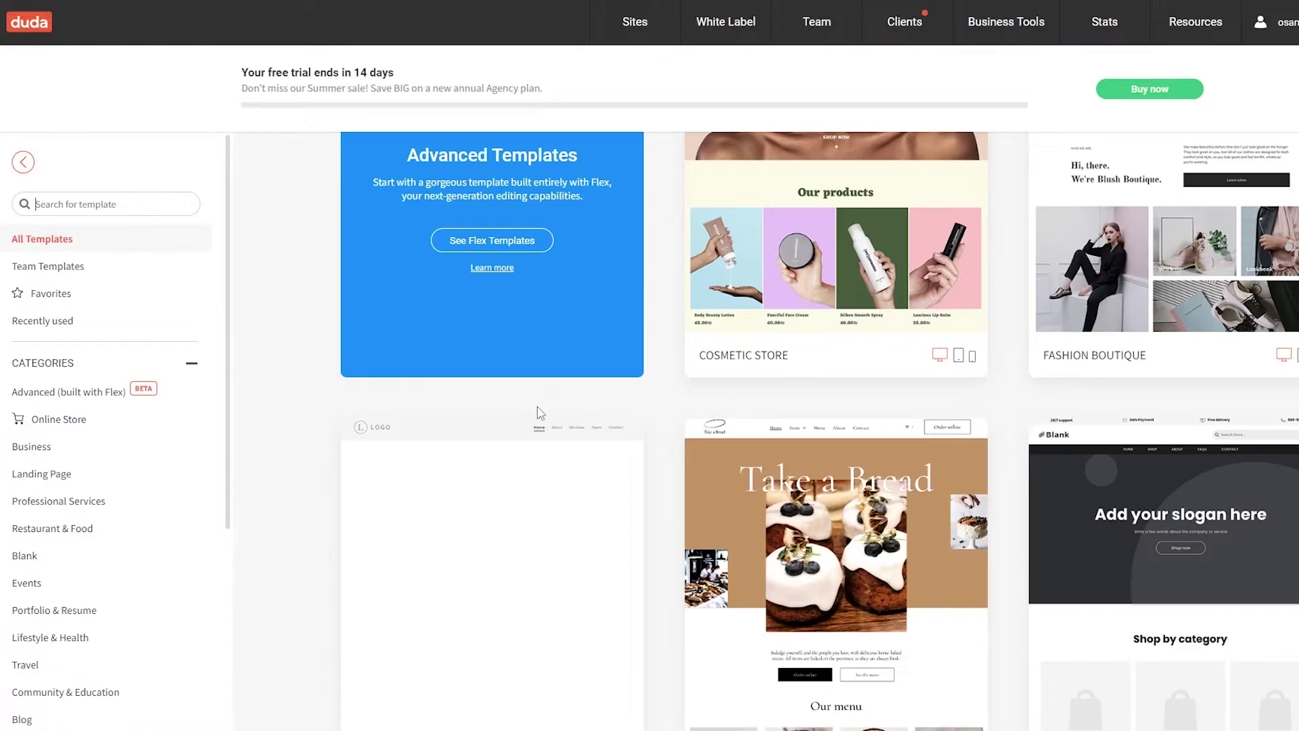
Browse all templates and choose the Blank Shop template to start building the site
scroll(1294, 314, "up", 4)
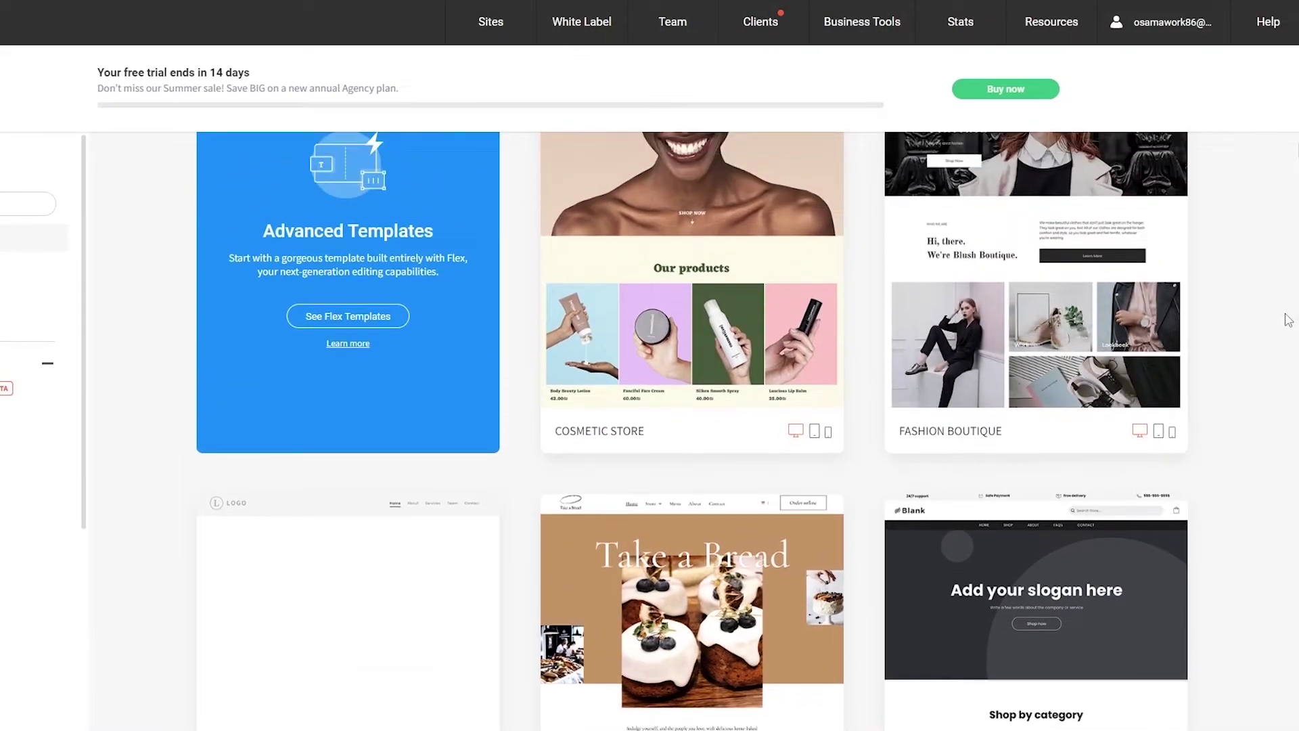
scroll(1277, 318, "down", 2)
scroll(1277, 309, "up", 2)
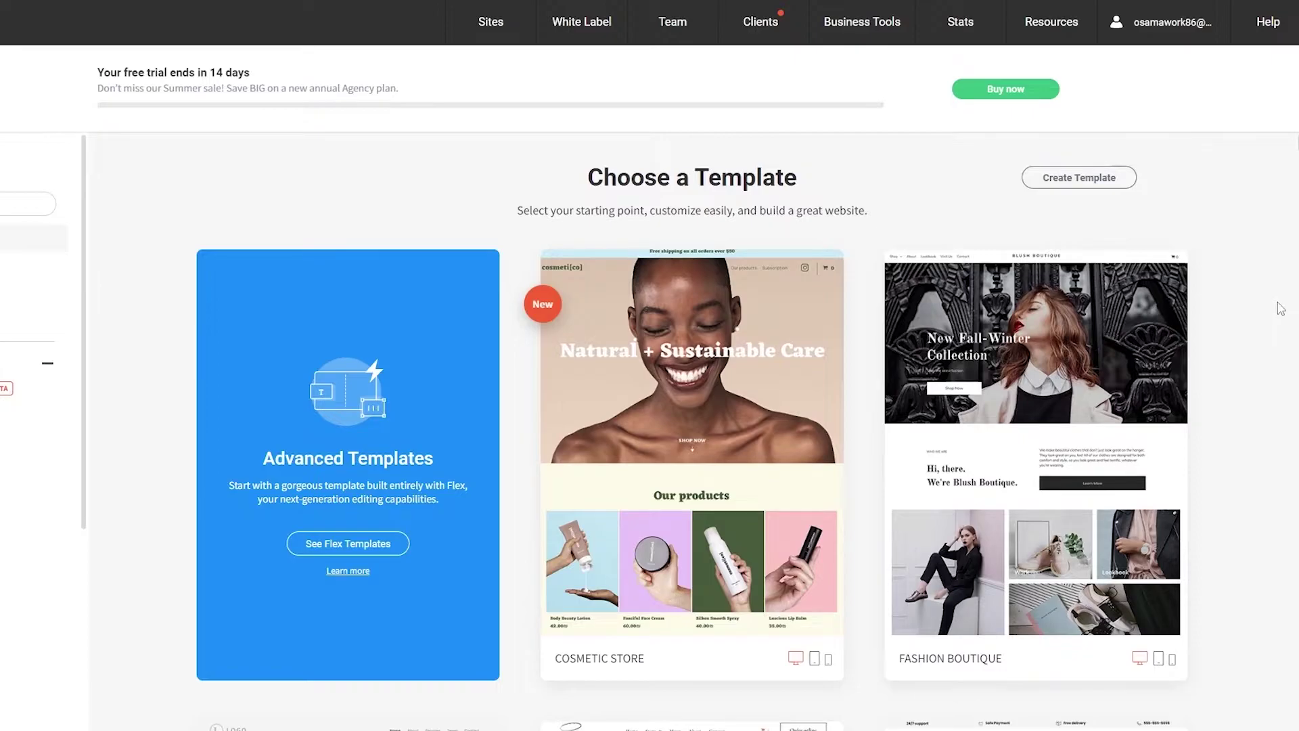
scroll(1280, 308, "down", 13)
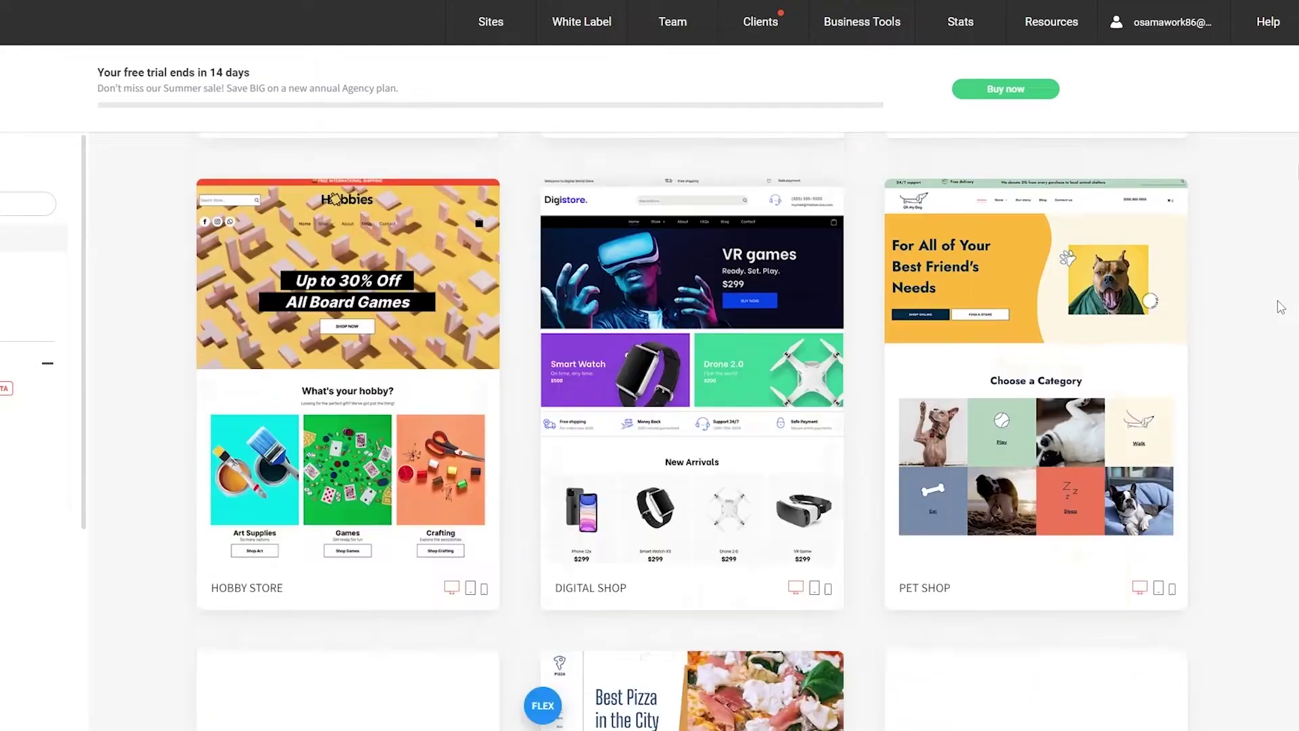
scroll(1280, 306, "down", 4)
scroll(1281, 303, "up", 11)
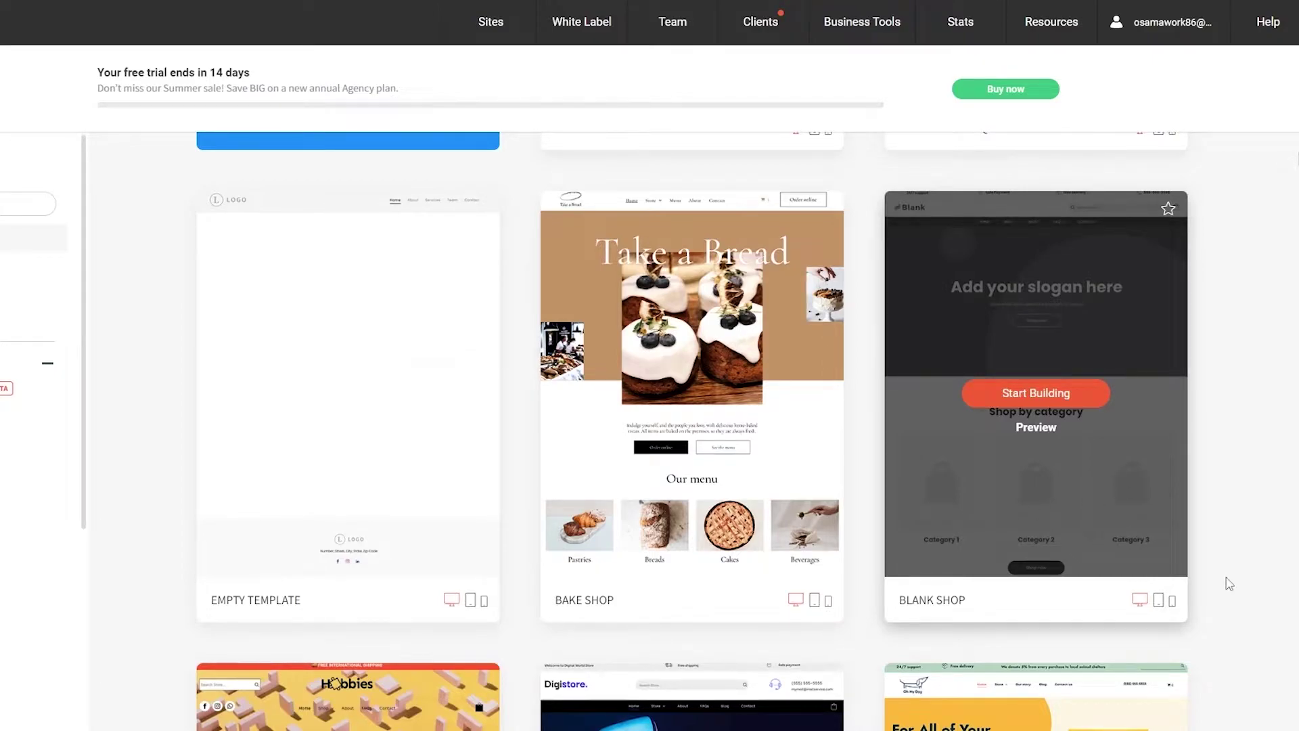
left_click(1076, 391)
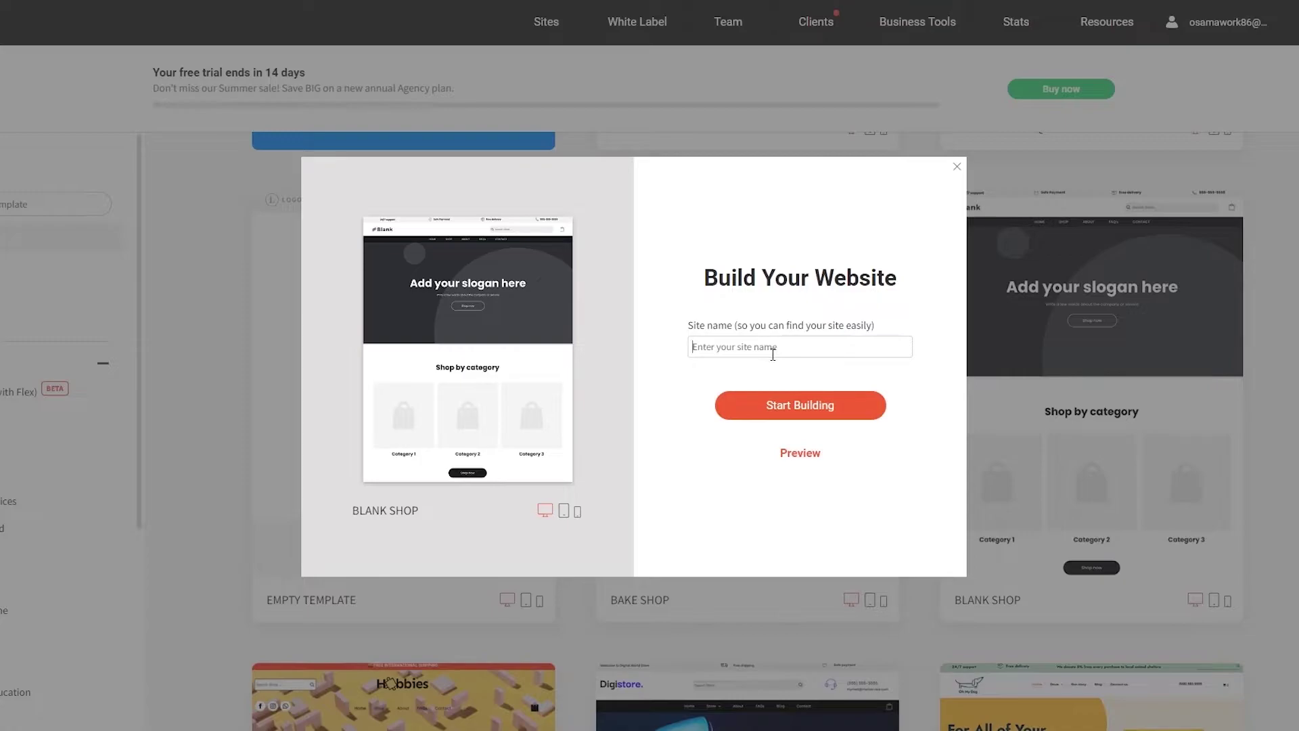
Name the site "Zim Store", start building it from the Blank Shop template and dismiss the editor walkthrough video
type("Zim Store")
left_click(801, 409)
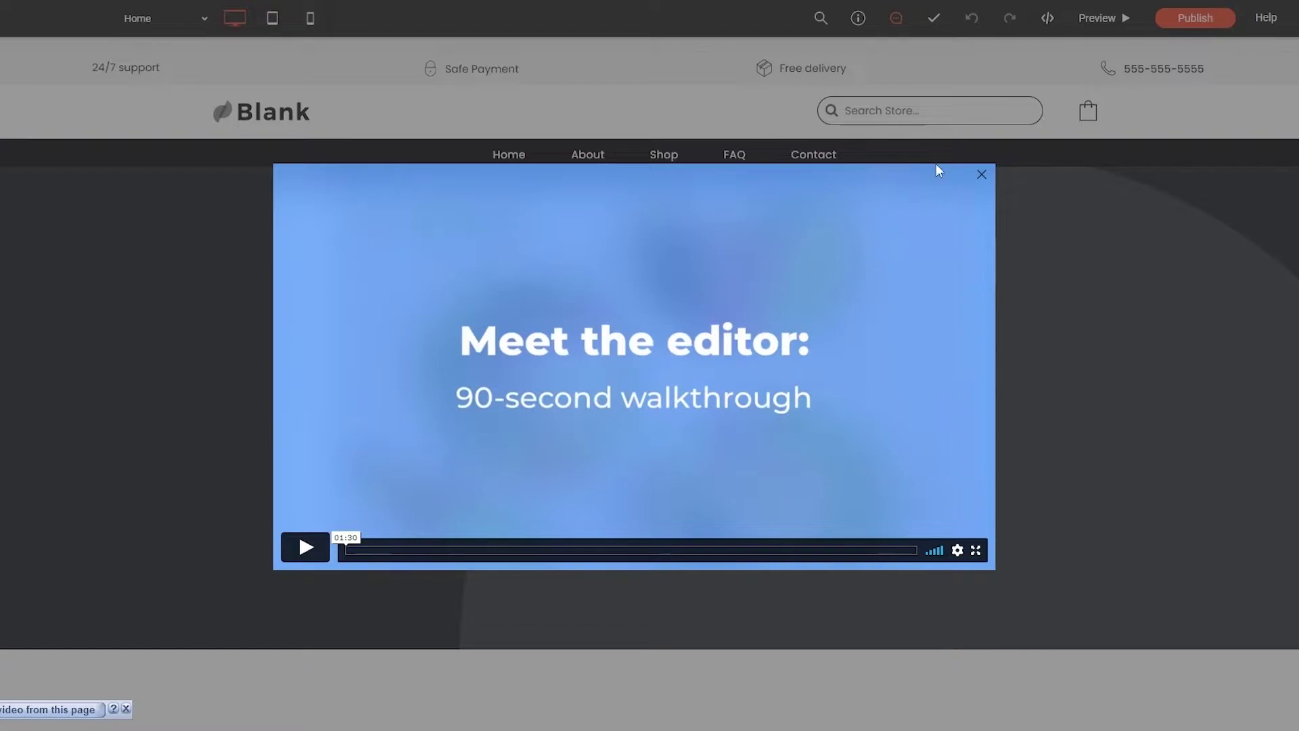
left_click(982, 176)
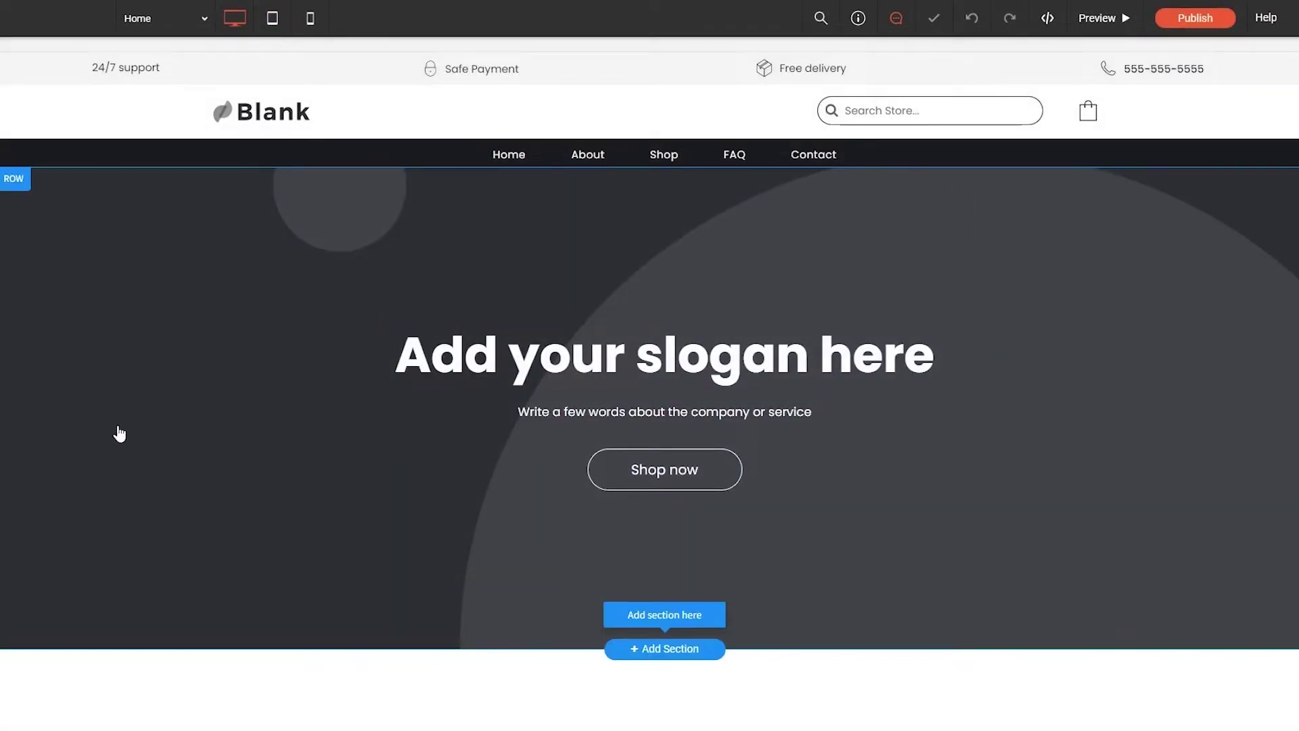
Look over the home page template from the slogan banner through the category and text sections below
scroll(250, 478, "down", 1)
scroll(429, 484, "down", 15)
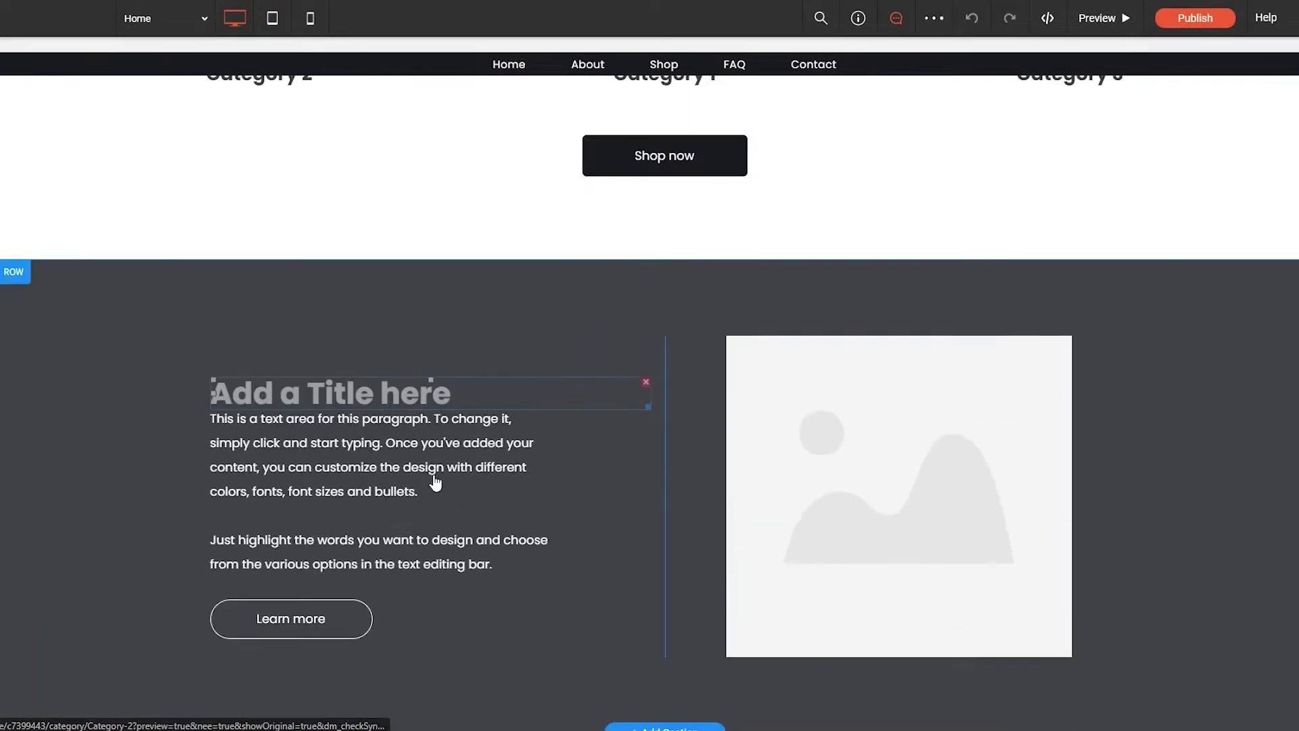
scroll(437, 482, "down", 5)
scroll(438, 480, "up", 20)
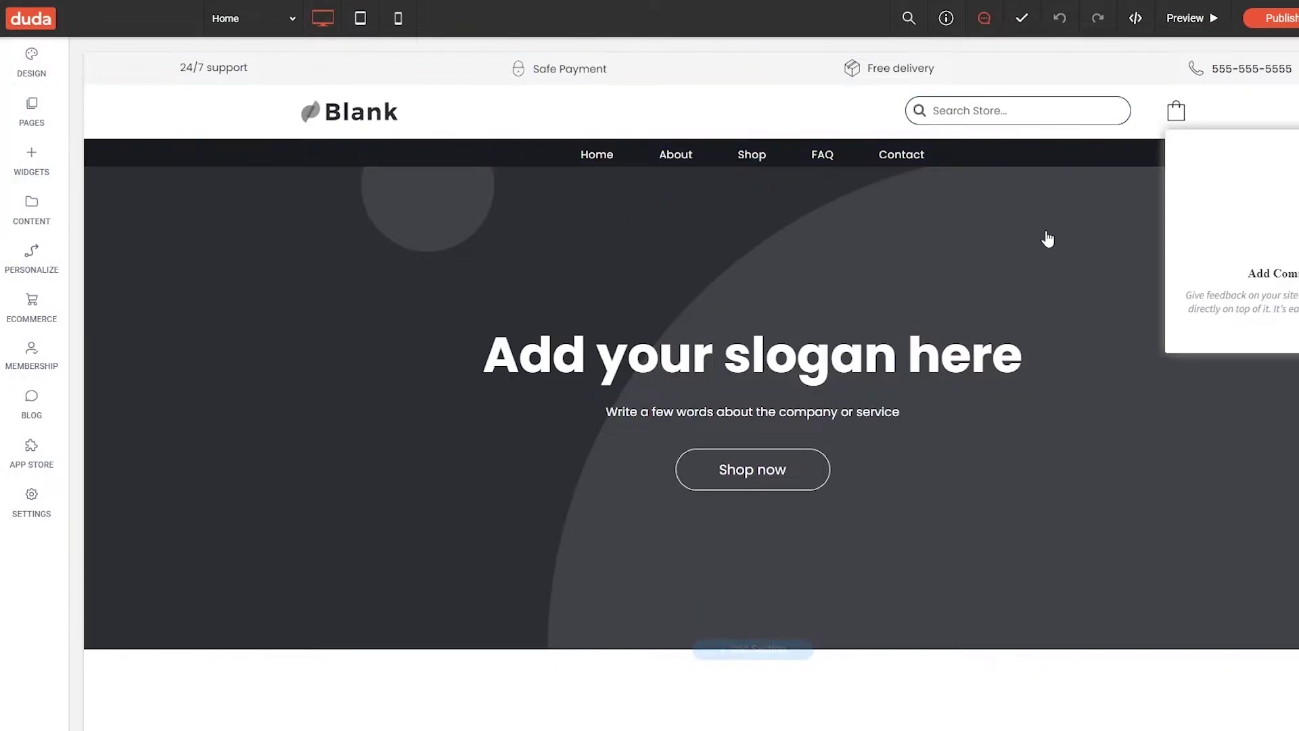
scroll(690, 426, "down", 2)
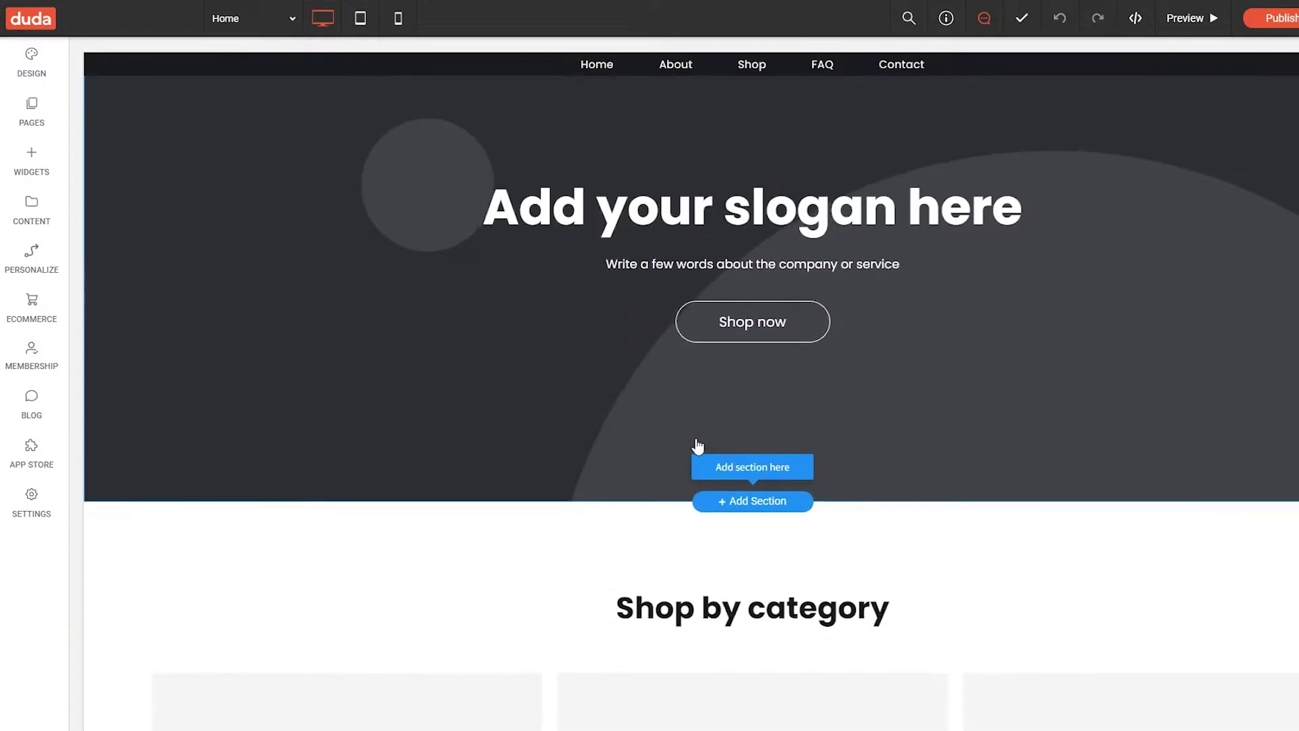
scroll(717, 453, "up", 2)
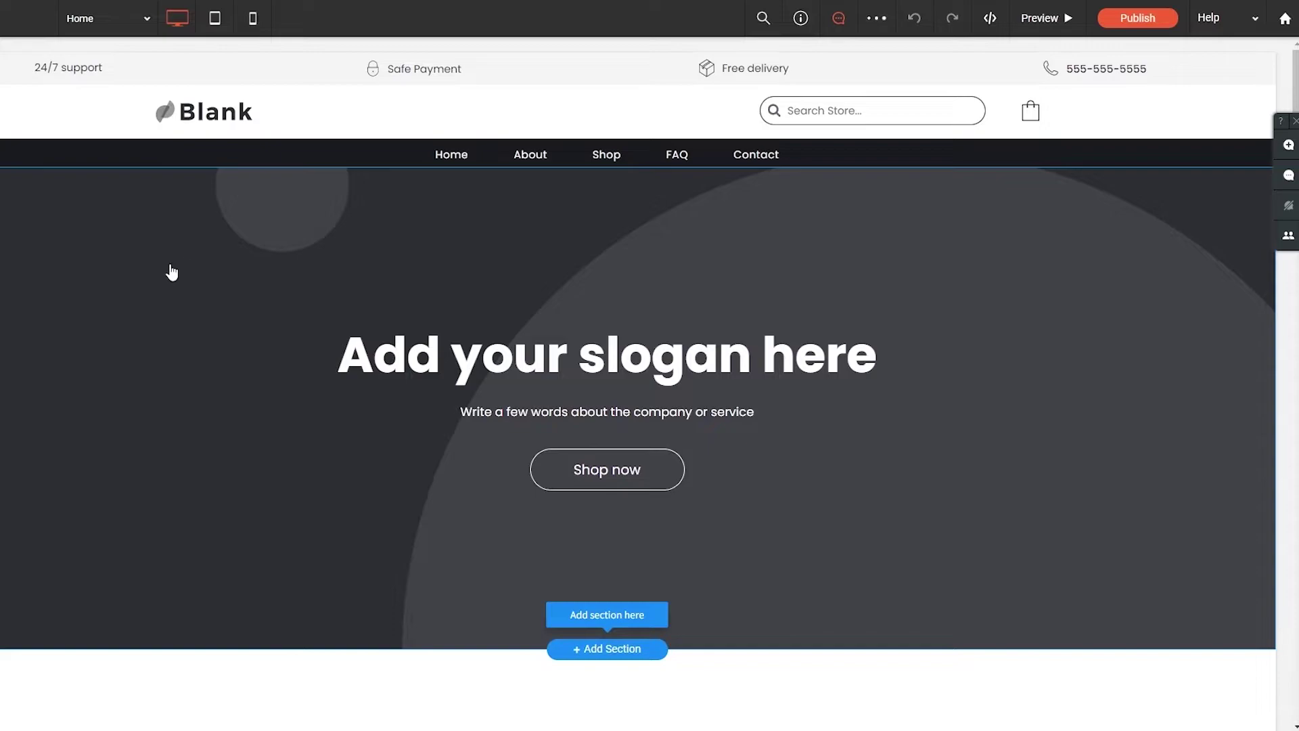
Open the design settings of the slogan banner row and review its color, video and image background options
left_click(435, 420)
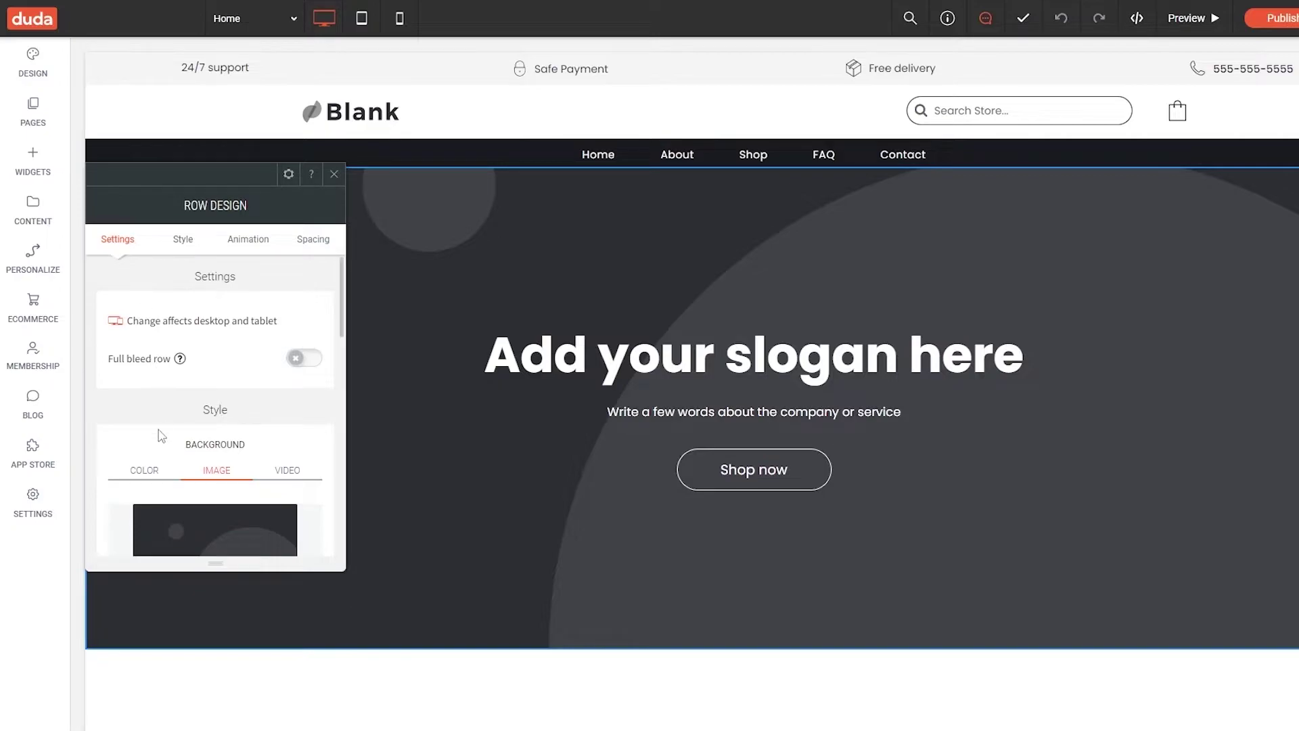
scroll(165, 456, "down", 2)
left_click(158, 325)
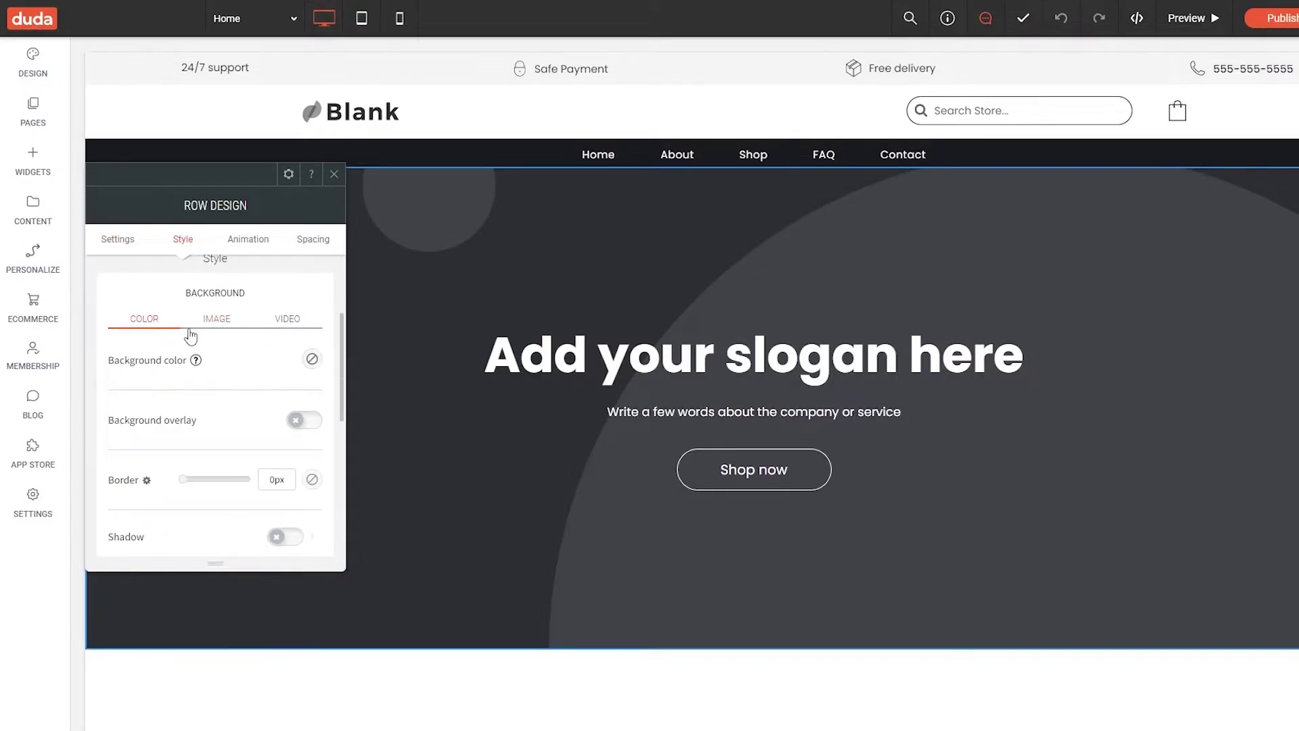
left_click(272, 323)
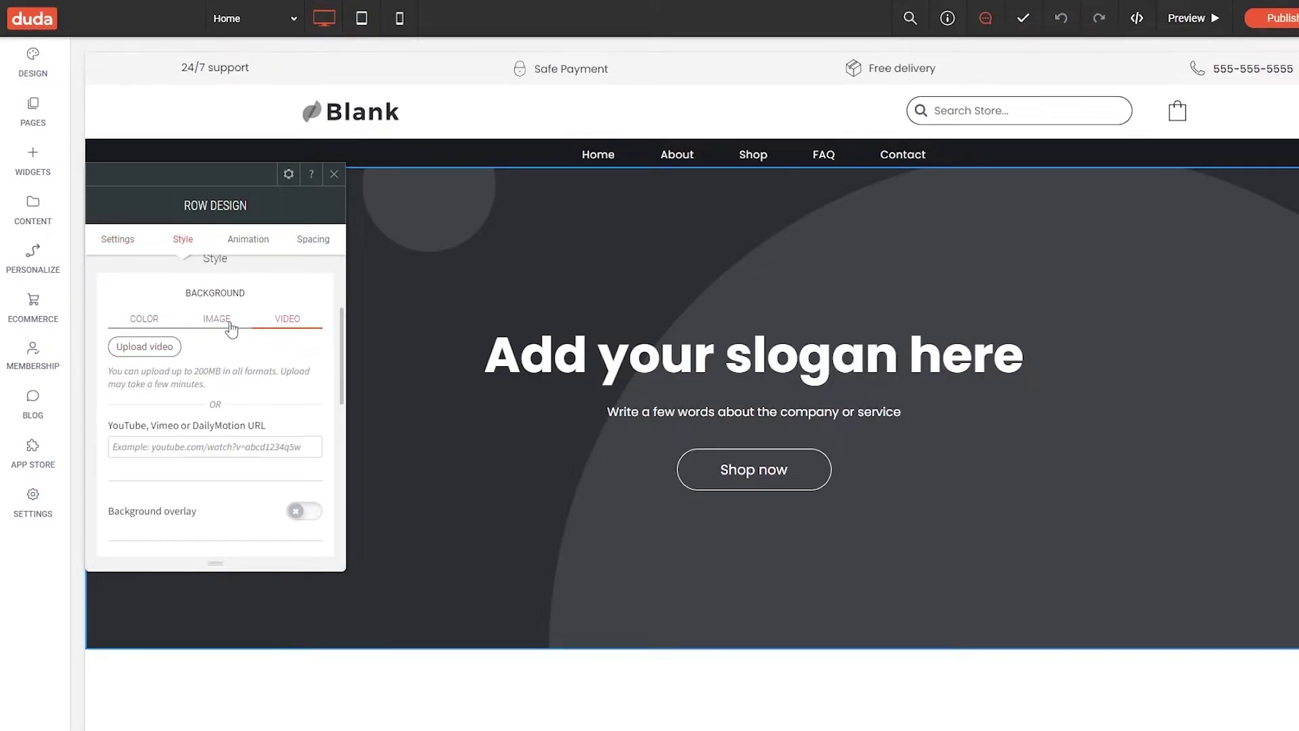
left_click(216, 323)
scroll(225, 438, "down", 3)
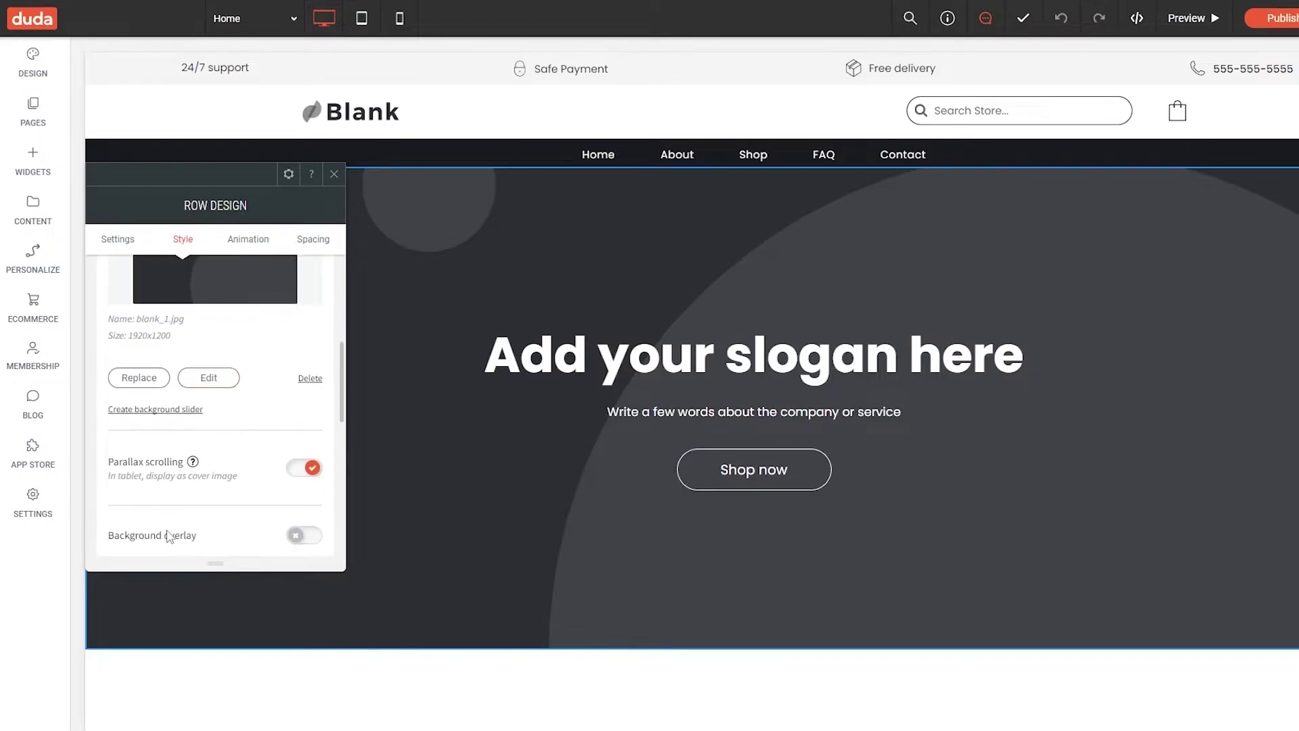
scroll(162, 487, "up", 3)
Try to replace the banner row's background image through the image picker
left_click(150, 537)
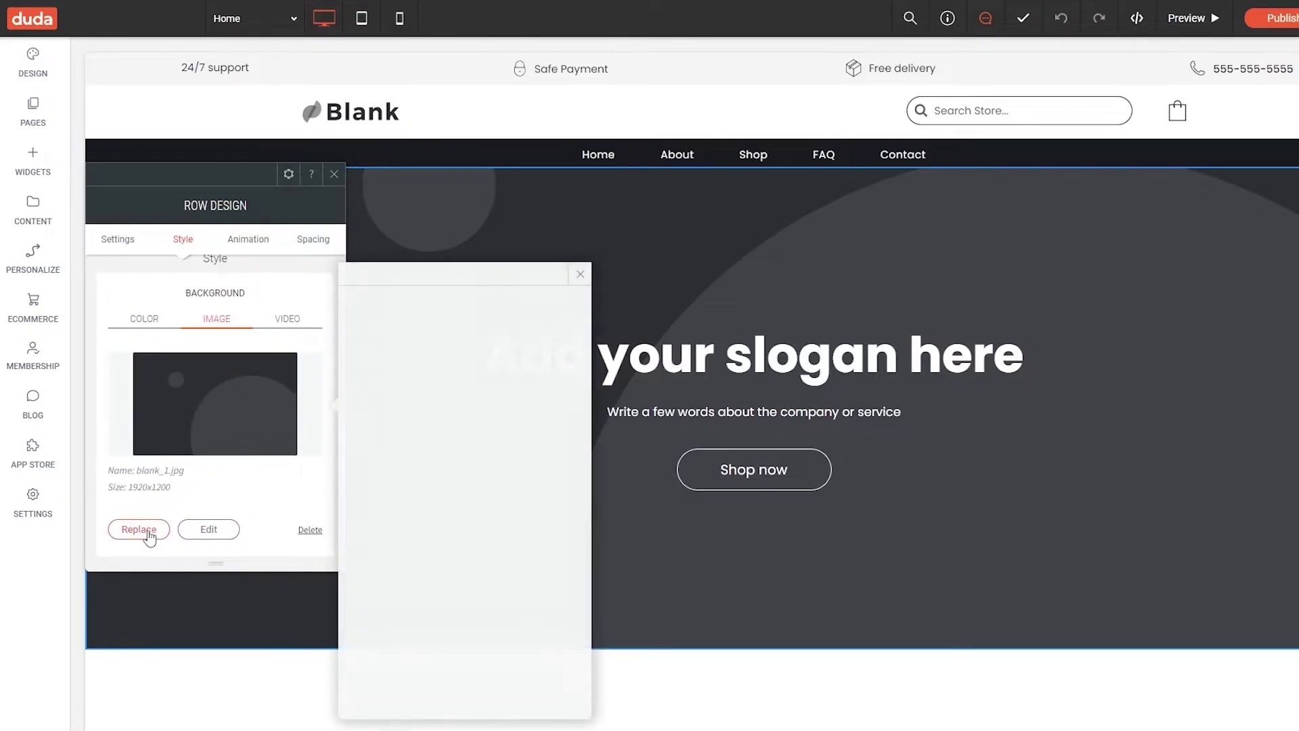
scroll(198, 538, "down", 2)
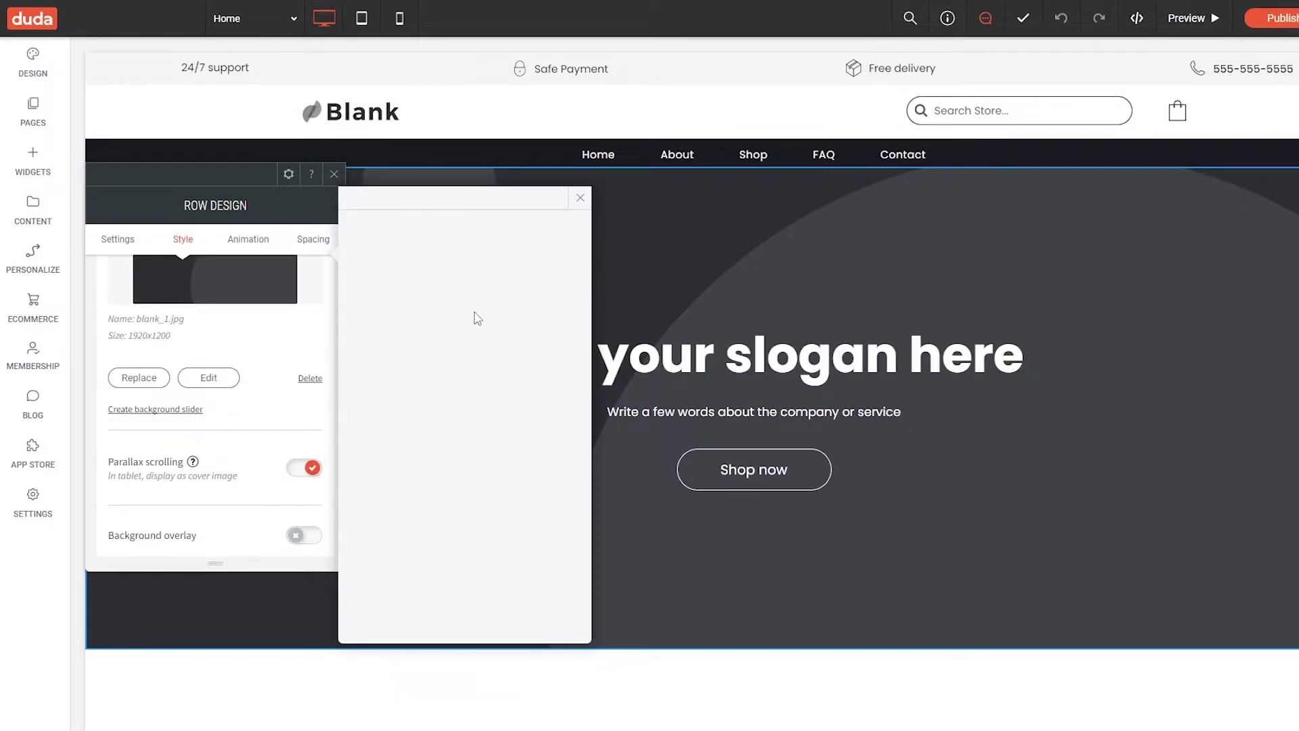
left_click(580, 199)
scroll(231, 440, "up", 2)
scroll(230, 446, "down", 2)
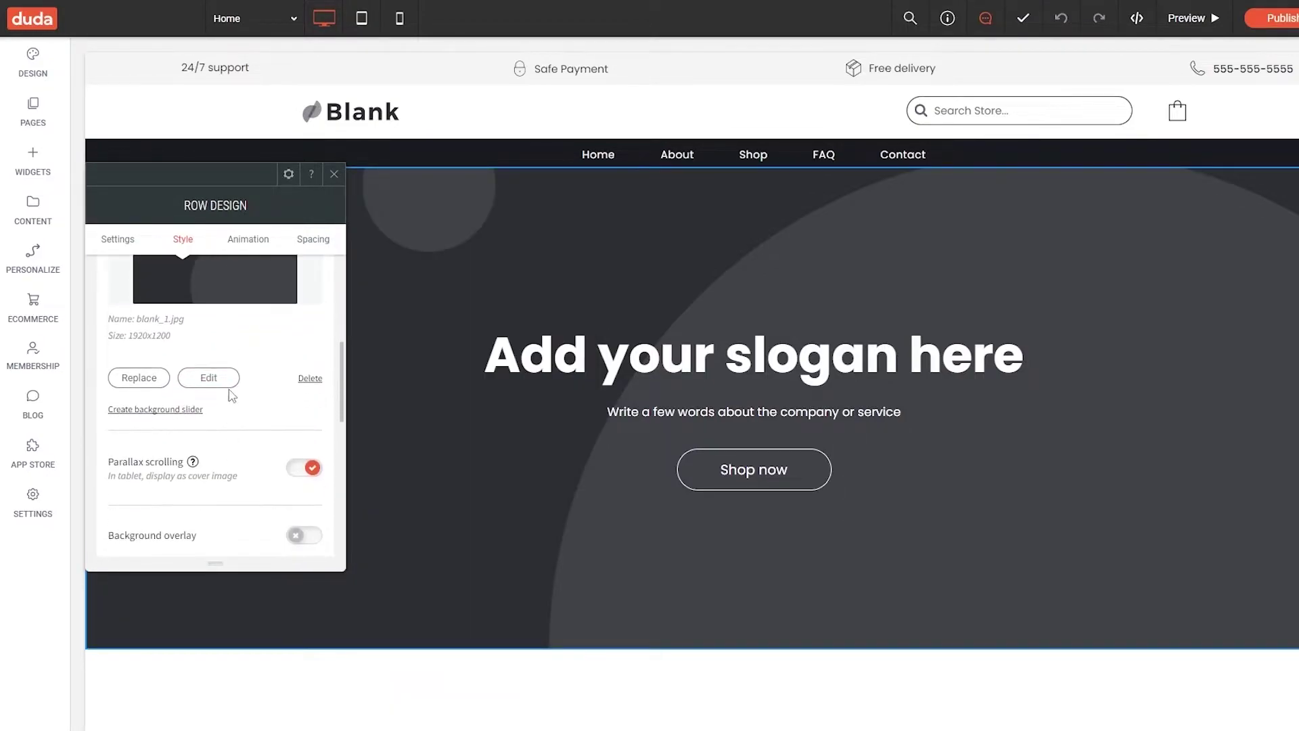
scroll(283, 394, "up", 2)
left_click(230, 402)
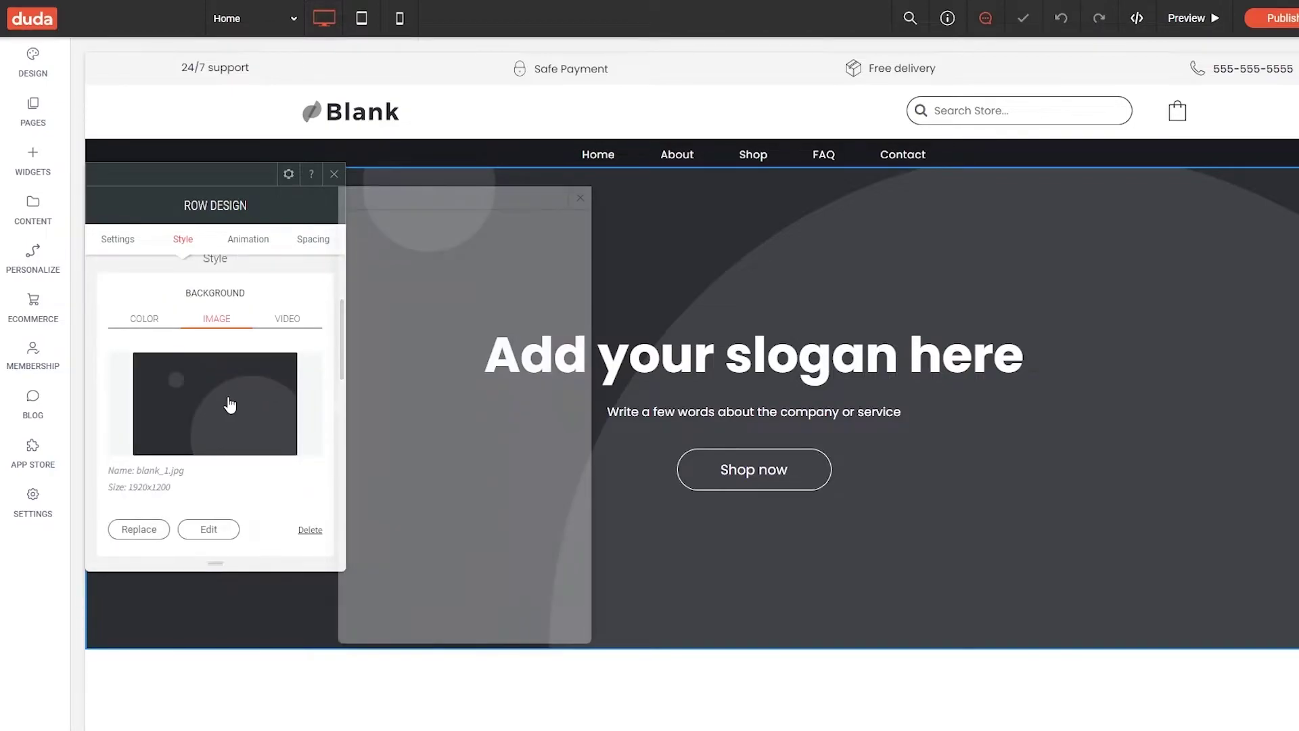
left_click(292, 385)
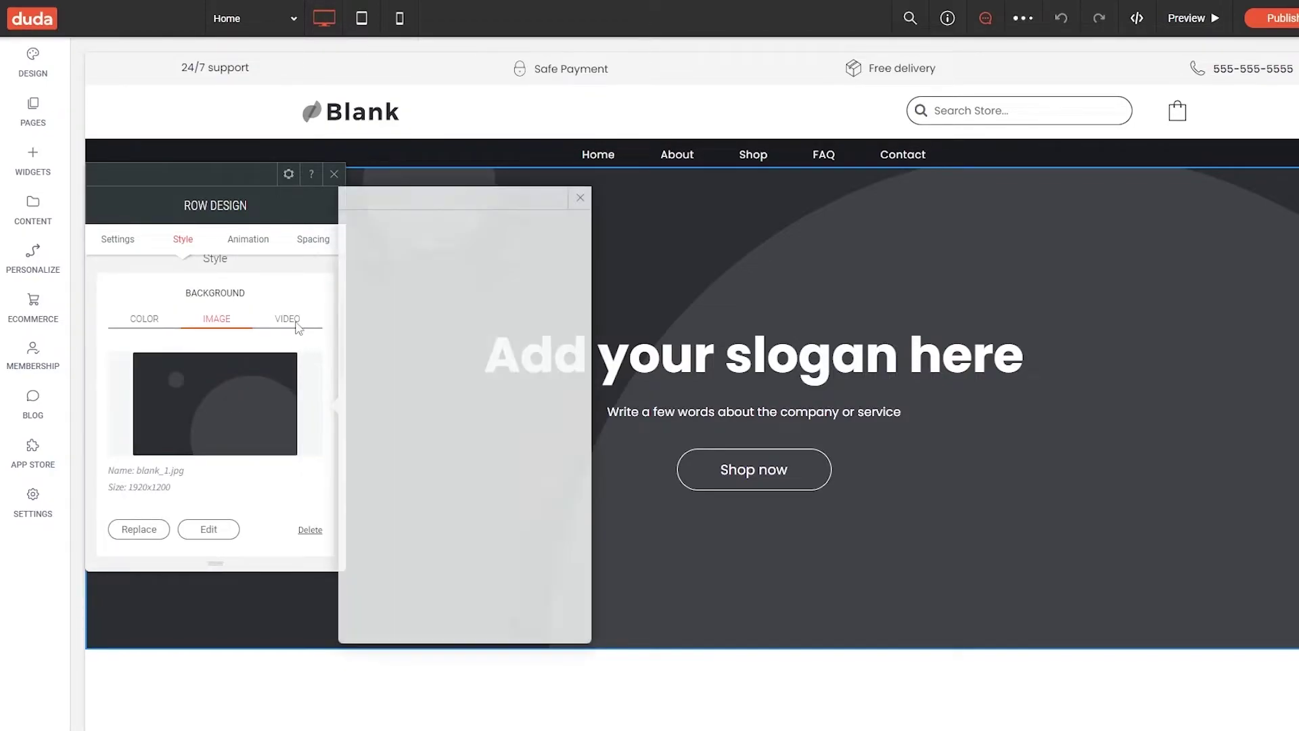
Examine the banner row's video background options and return to its image background settings
left_click(293, 320)
scroll(189, 440, "down", 1)
scroll(162, 389, "up", 2)
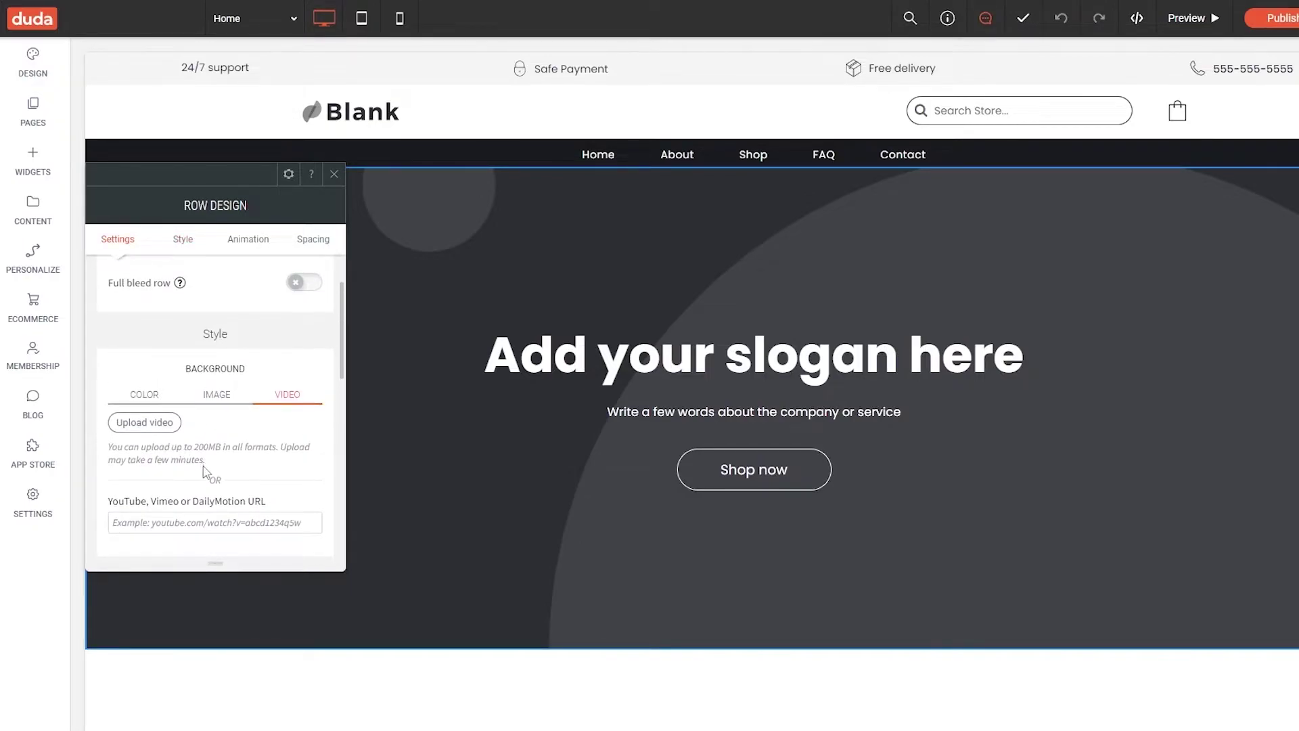
scroll(278, 419, "down", 3)
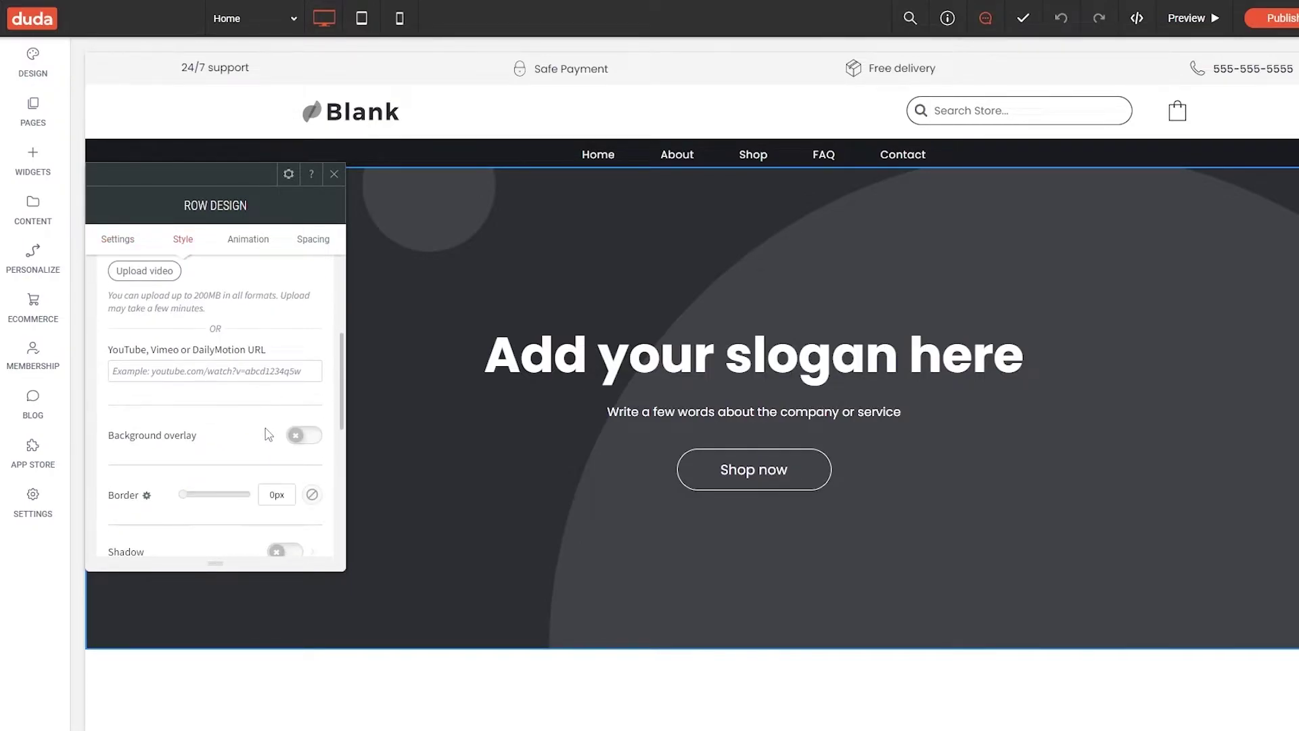
scroll(254, 426, "up", 3)
left_click(217, 389)
scroll(247, 396, "down", 1)
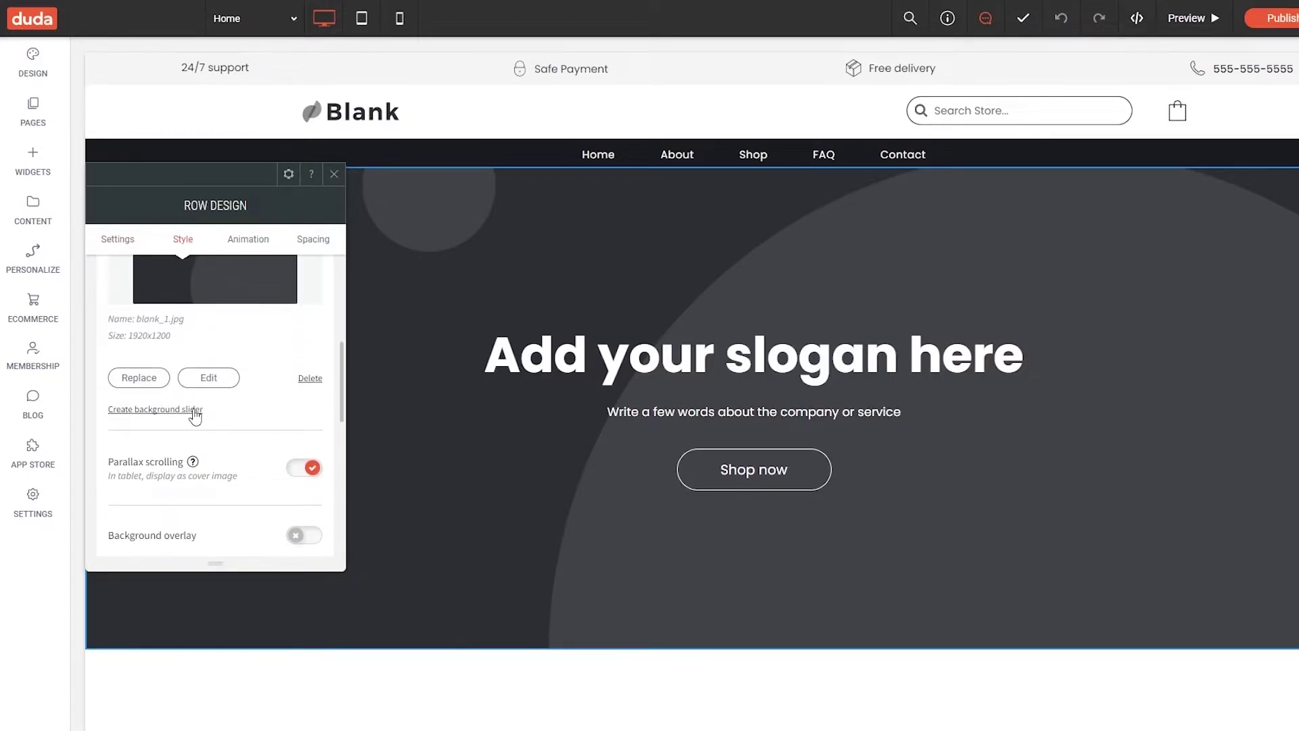
Delete the banner row's background image and open the image picker to add a new one
left_click(301, 379)
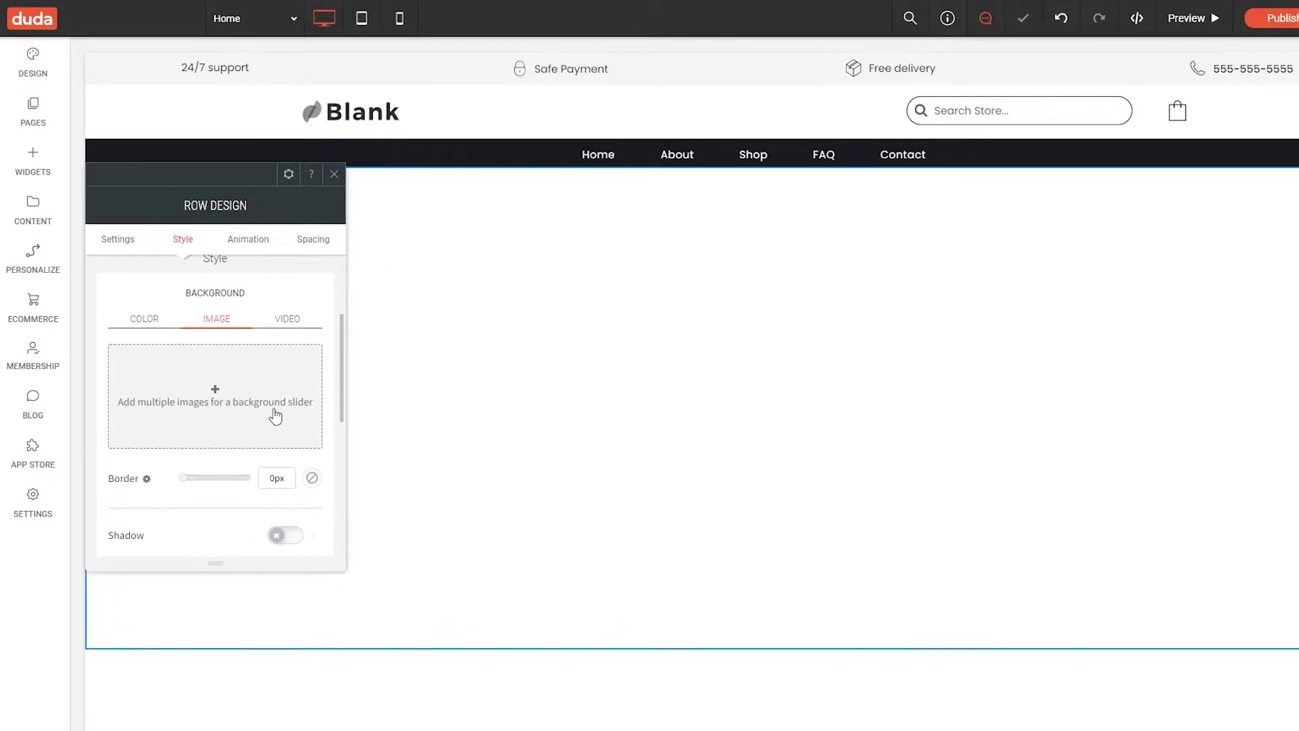
left_click(221, 414)
triple_click(249, 403)
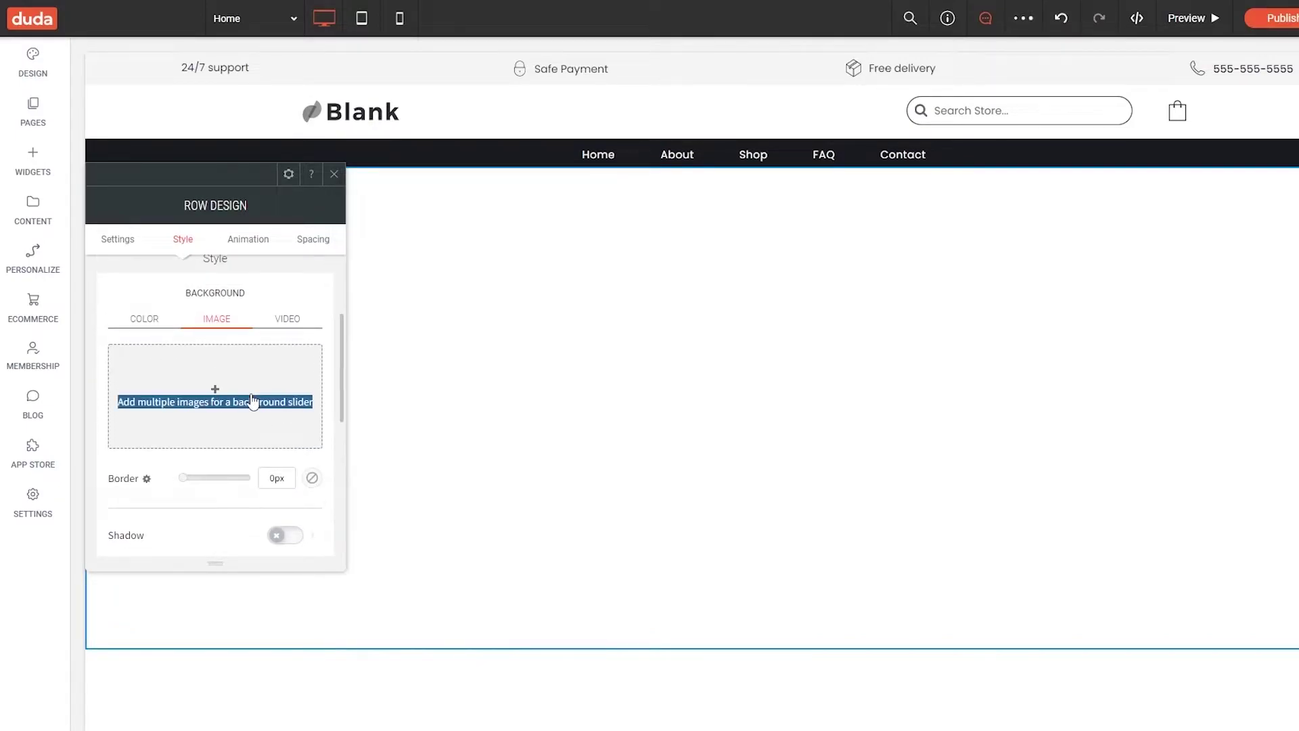
left_click(205, 391)
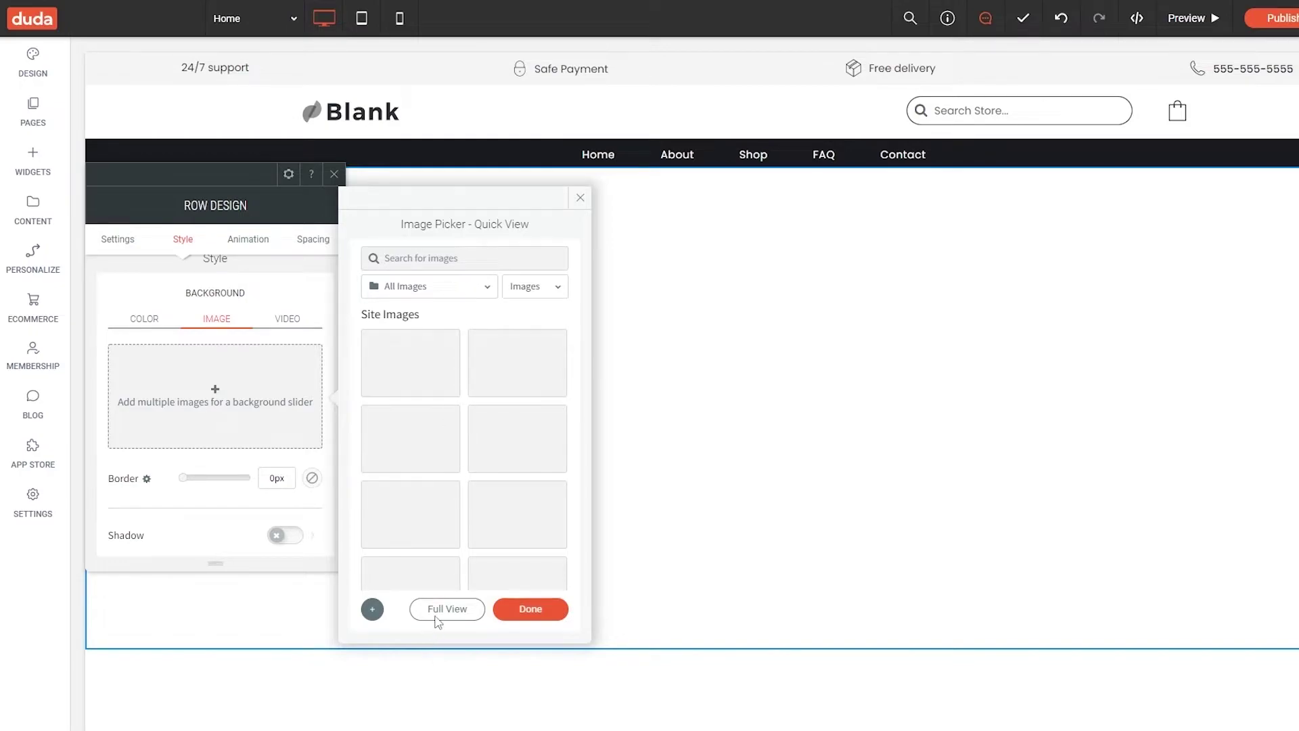
left_click(373, 609)
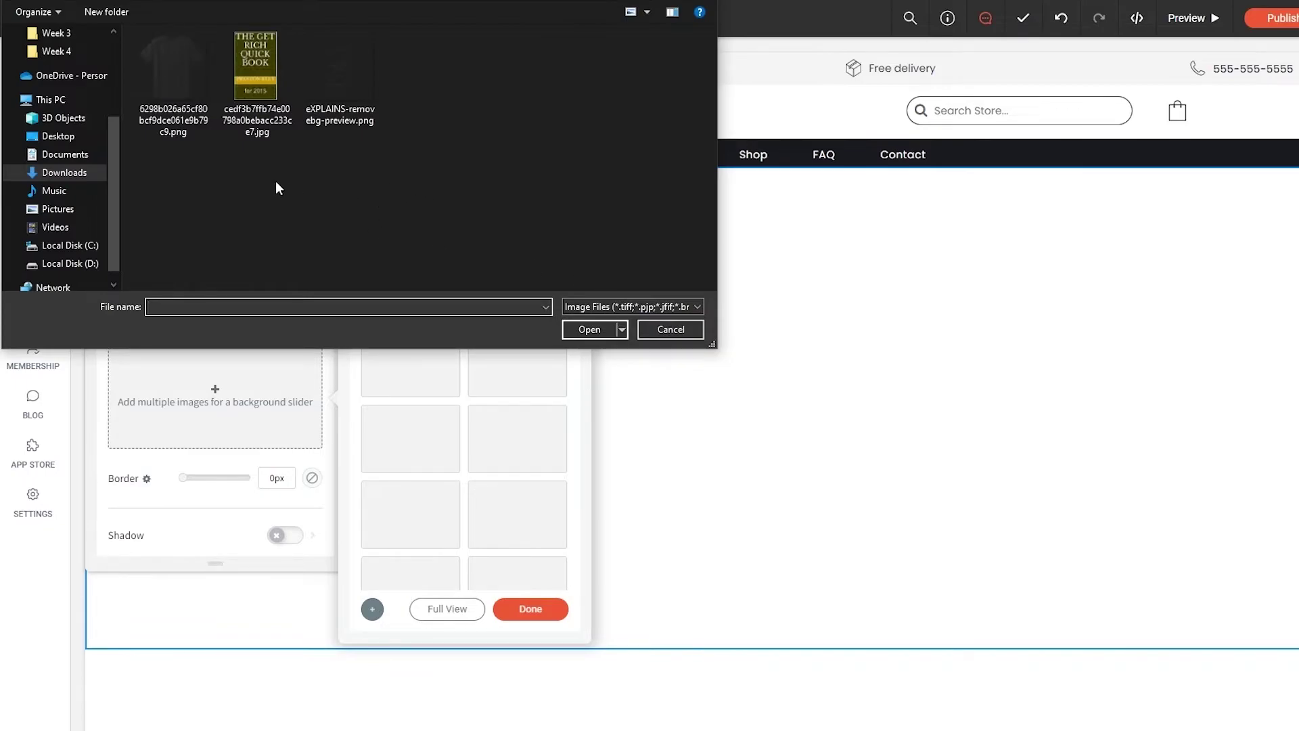
left_click(668, 331)
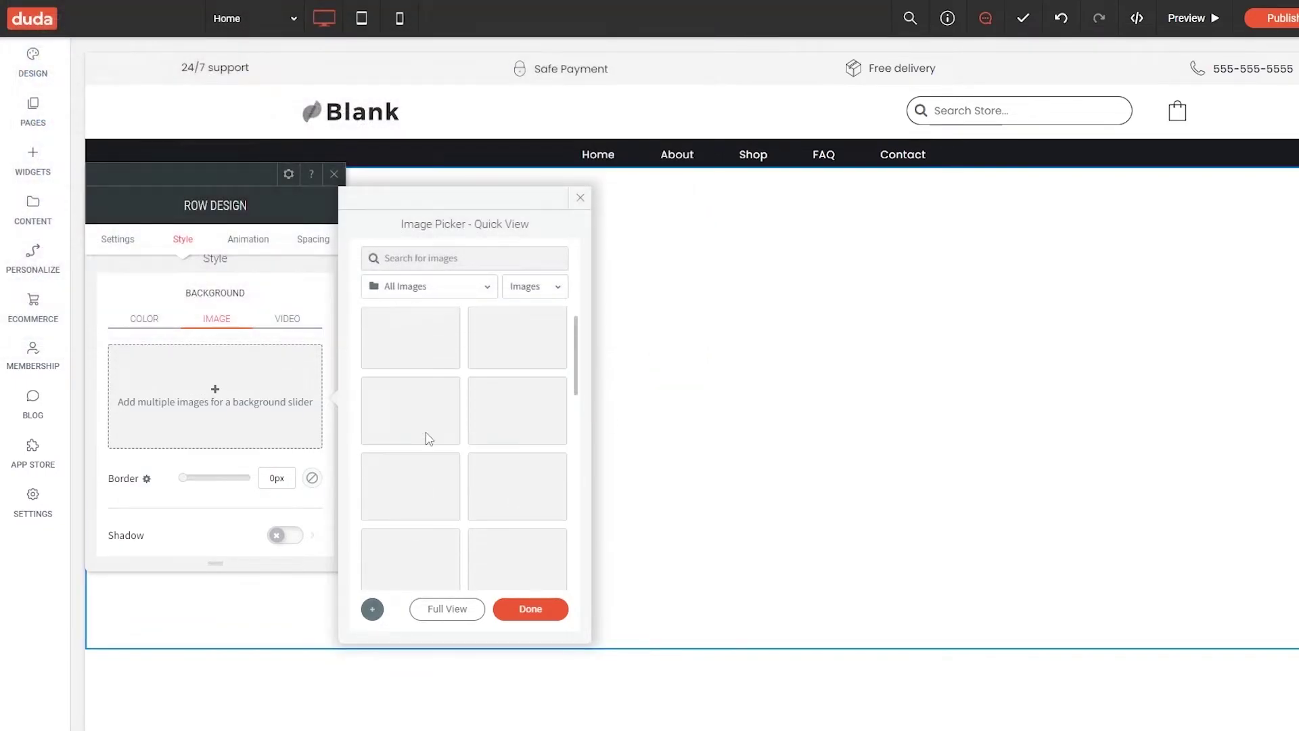
scroll(427, 438, "down", 2)
scroll(414, 532, "up", 2)
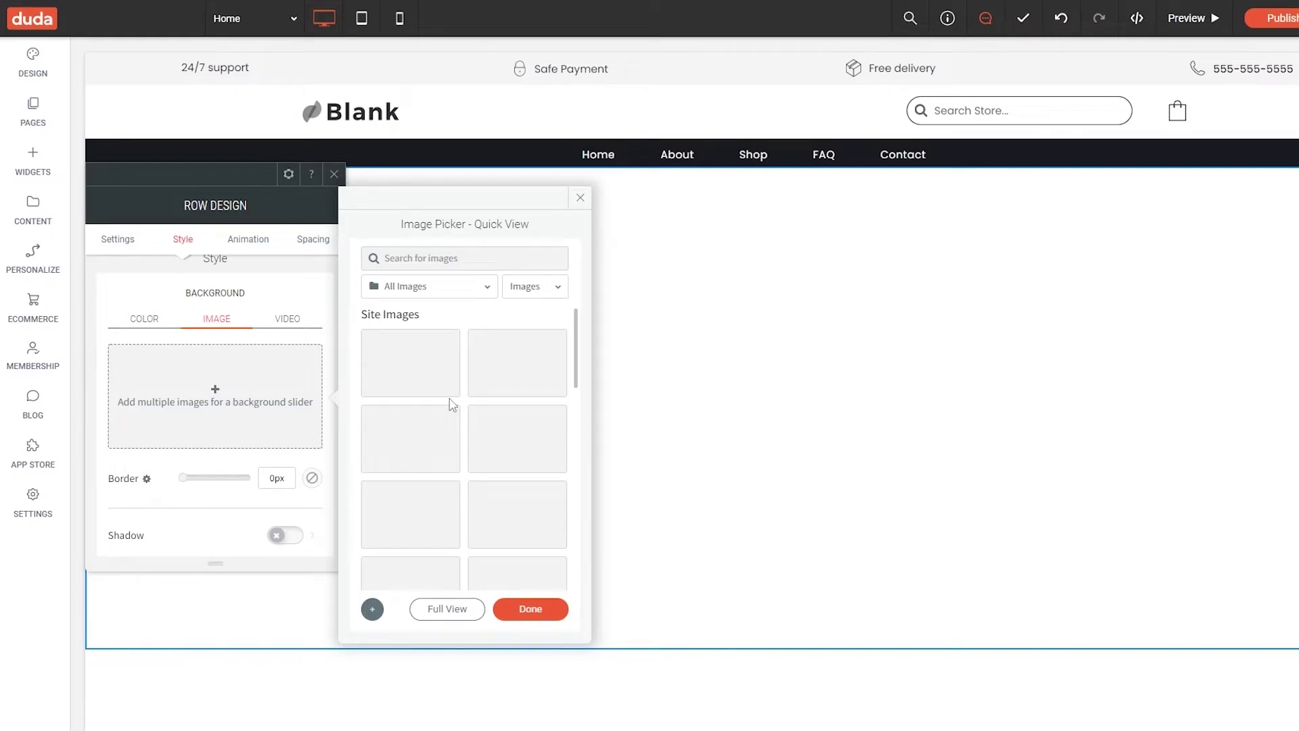
Filter the image picker to Free Images and browse the stock photos
left_click(474, 289)
left_click(467, 339)
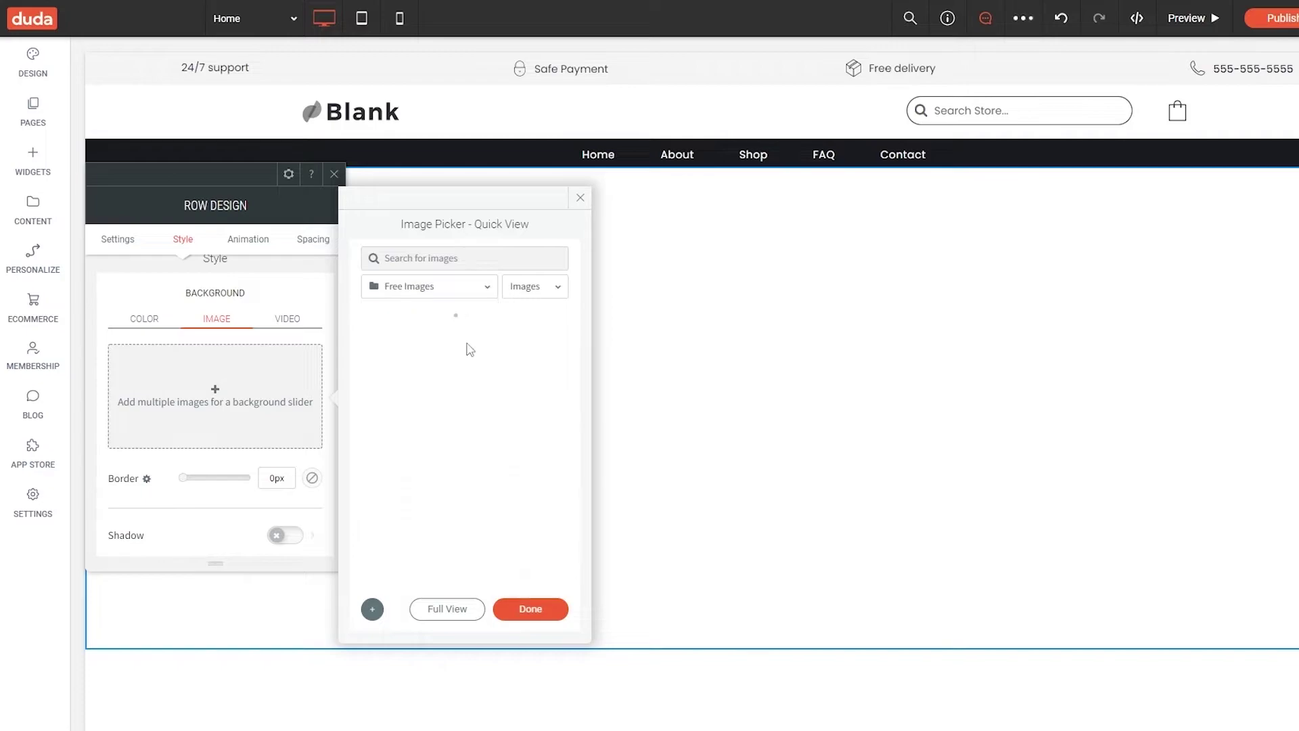
scroll(457, 474, "down", 10)
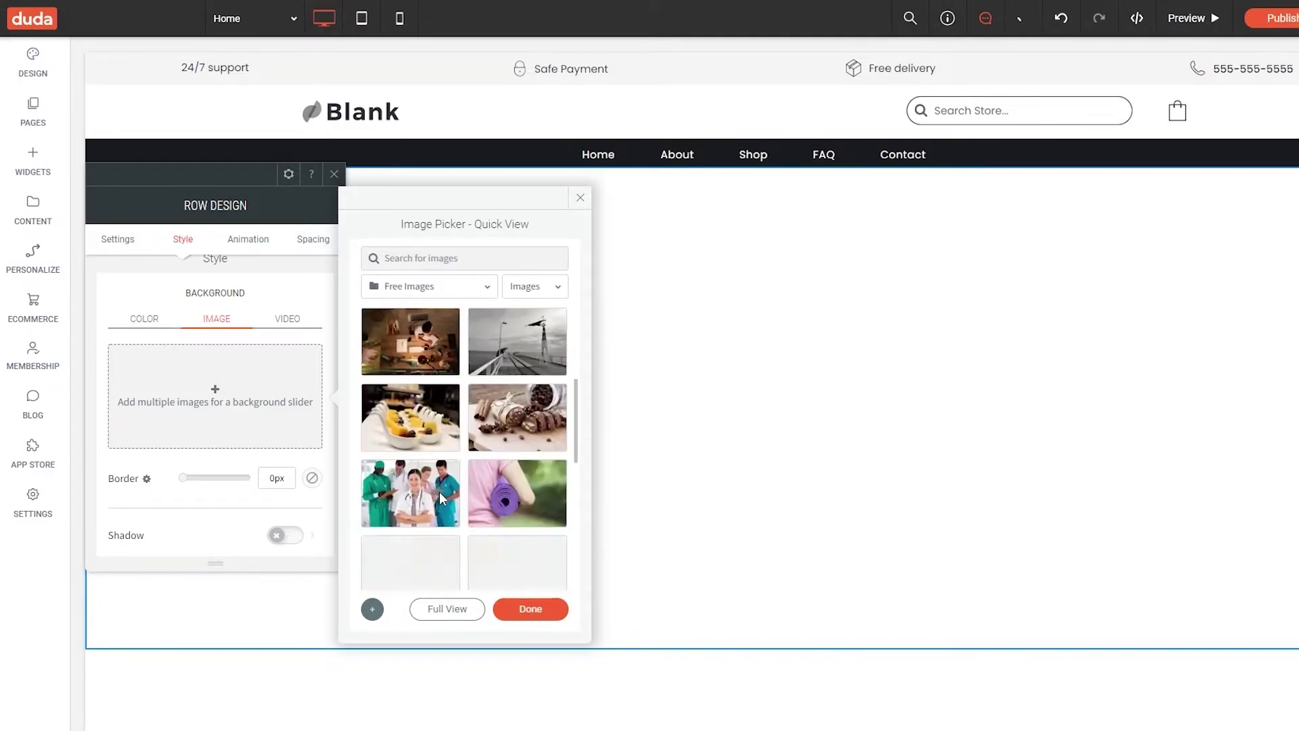
scroll(473, 514, "up", 8)
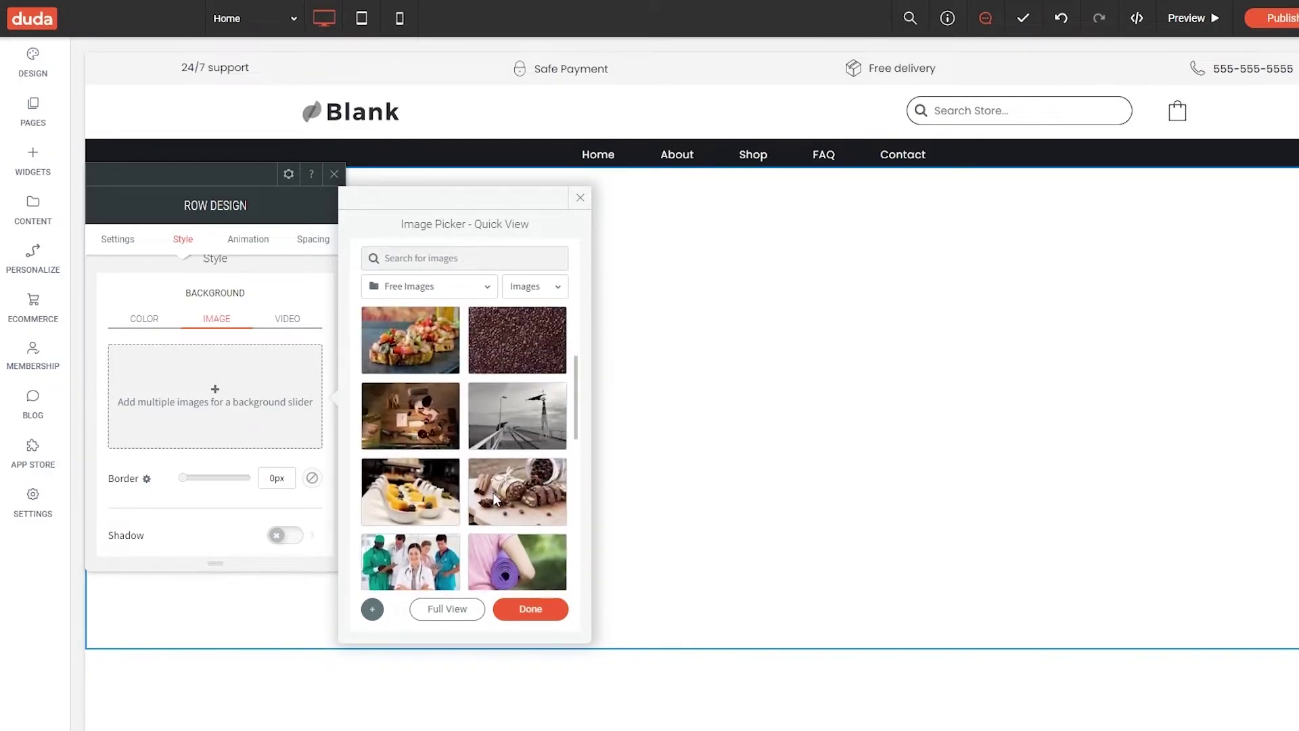
scroll(491, 492, "up", 3)
Search the image picker for "clothes" and apply the photo pexels-photo-1336873.jpeg as the banner row's background
left_click(439, 263)
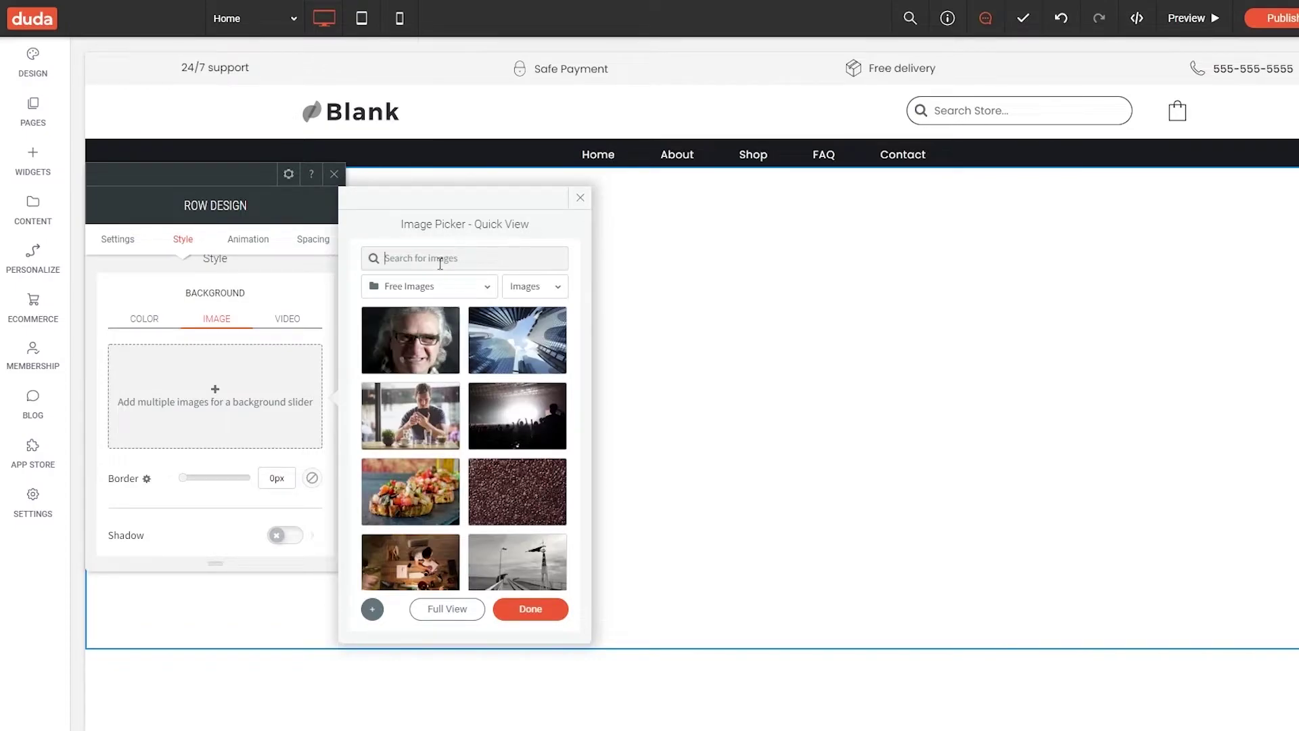
type("cl")
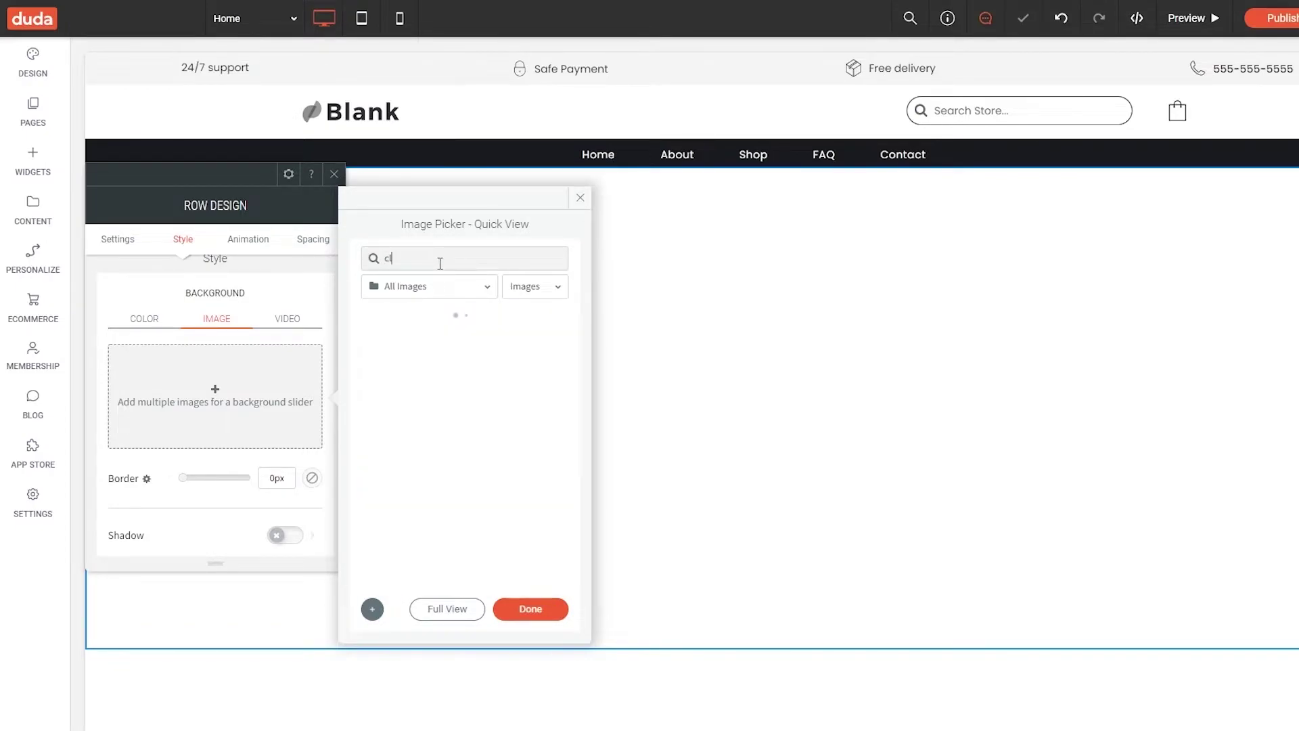
type("othes")
scroll(473, 440, "down", 5)
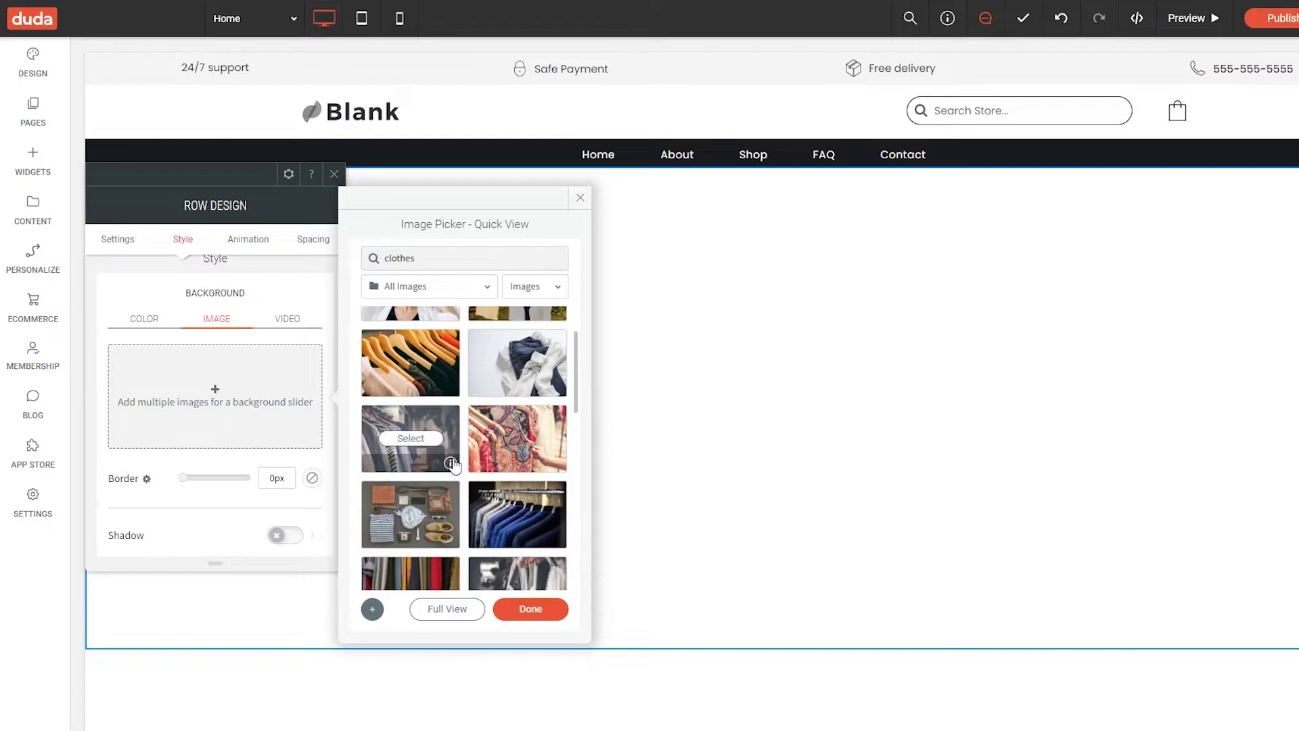
scroll(469, 502, "down", 2)
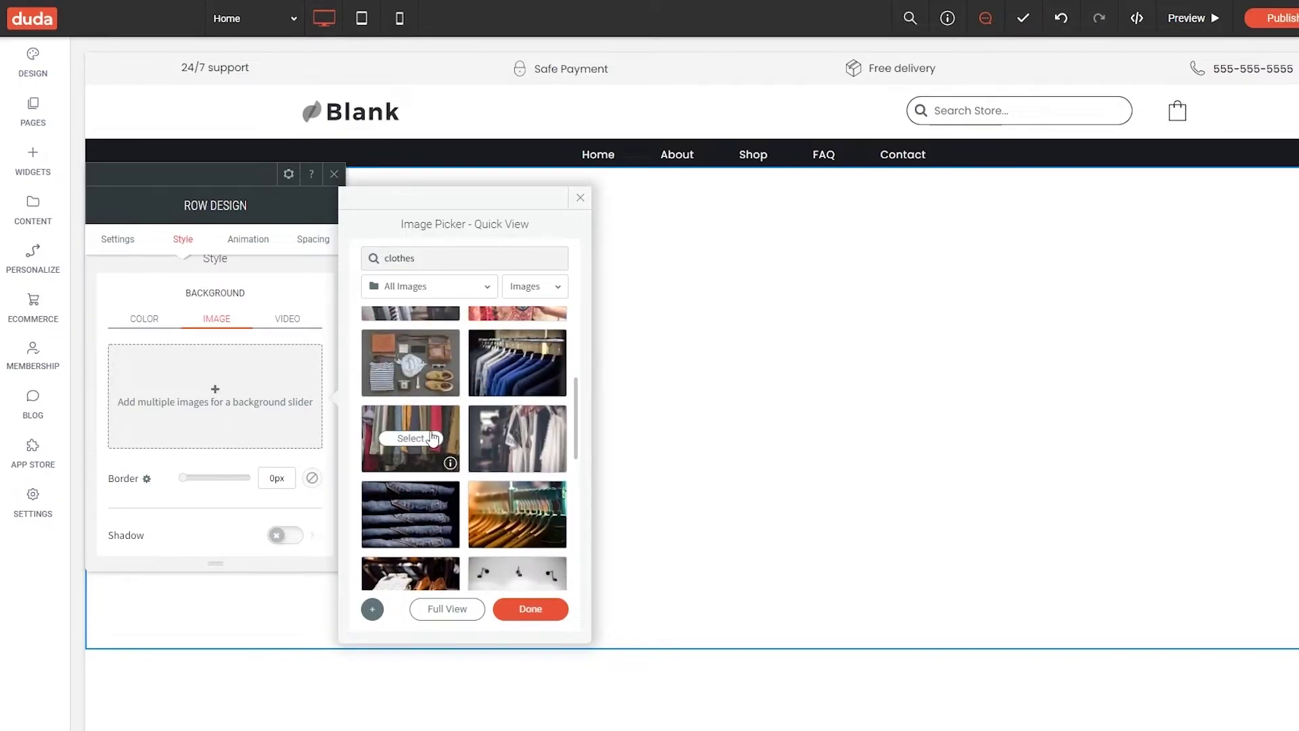
scroll(426, 443, "up", 3)
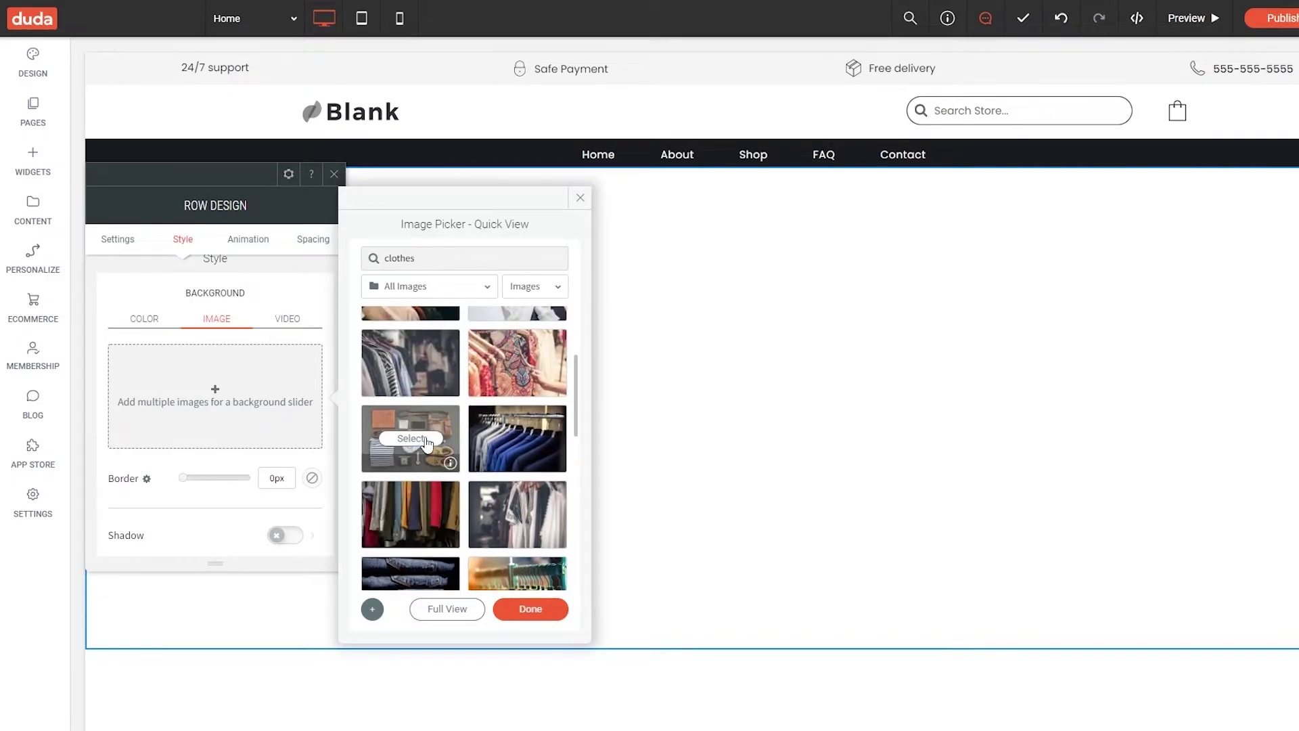
scroll(426, 443, "down", 5)
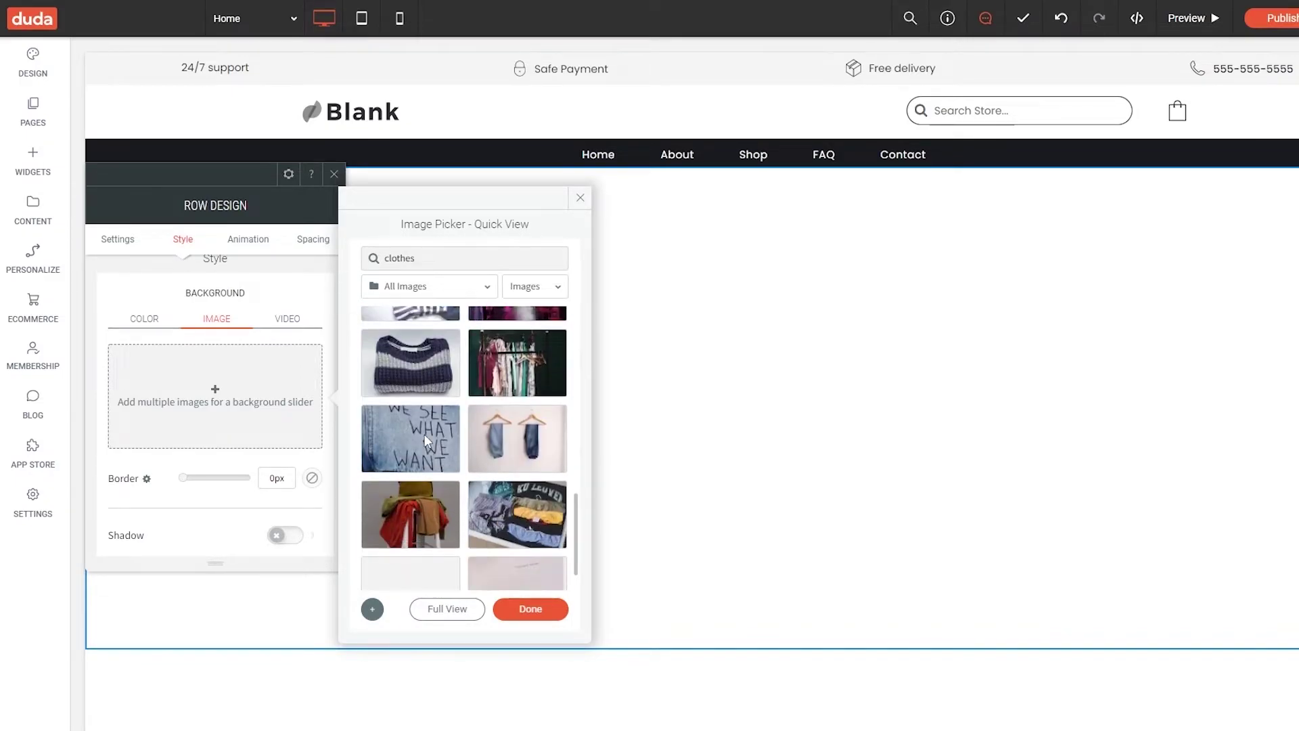
scroll(462, 502, "up", 2)
scroll(463, 502, "up", 4)
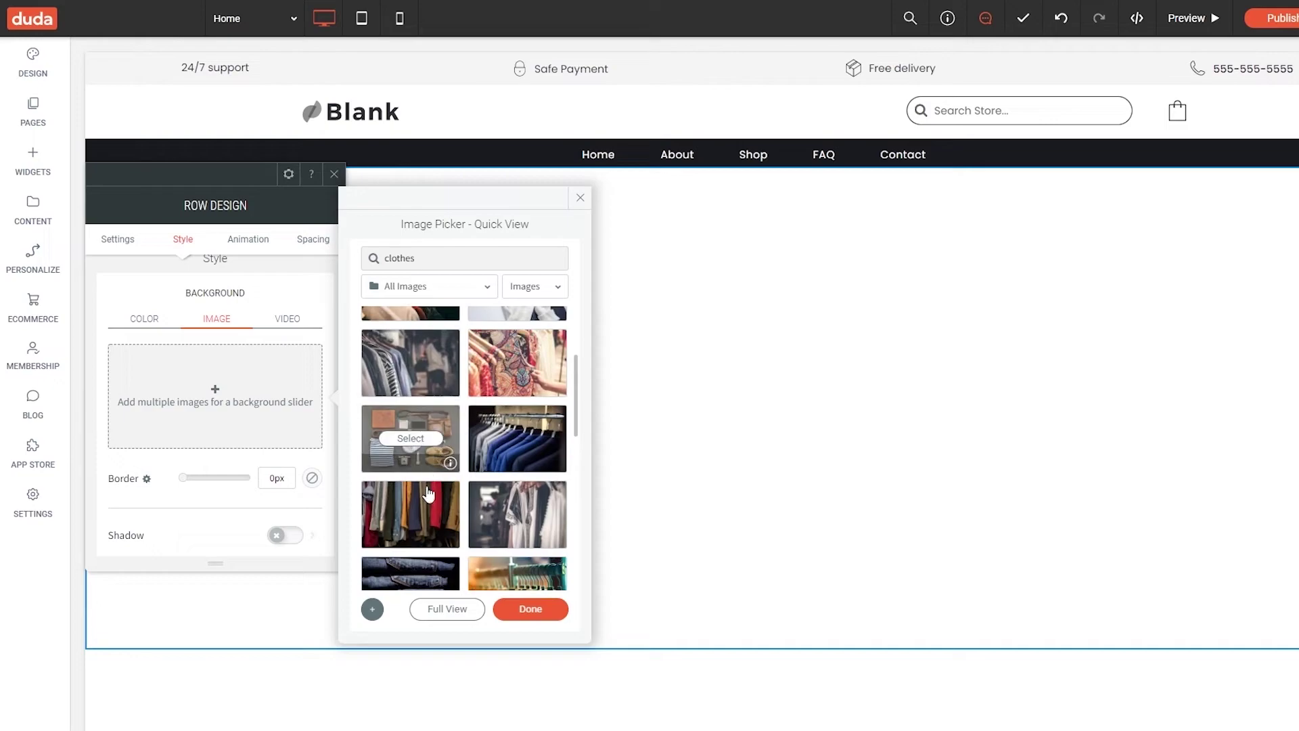
left_click(519, 611)
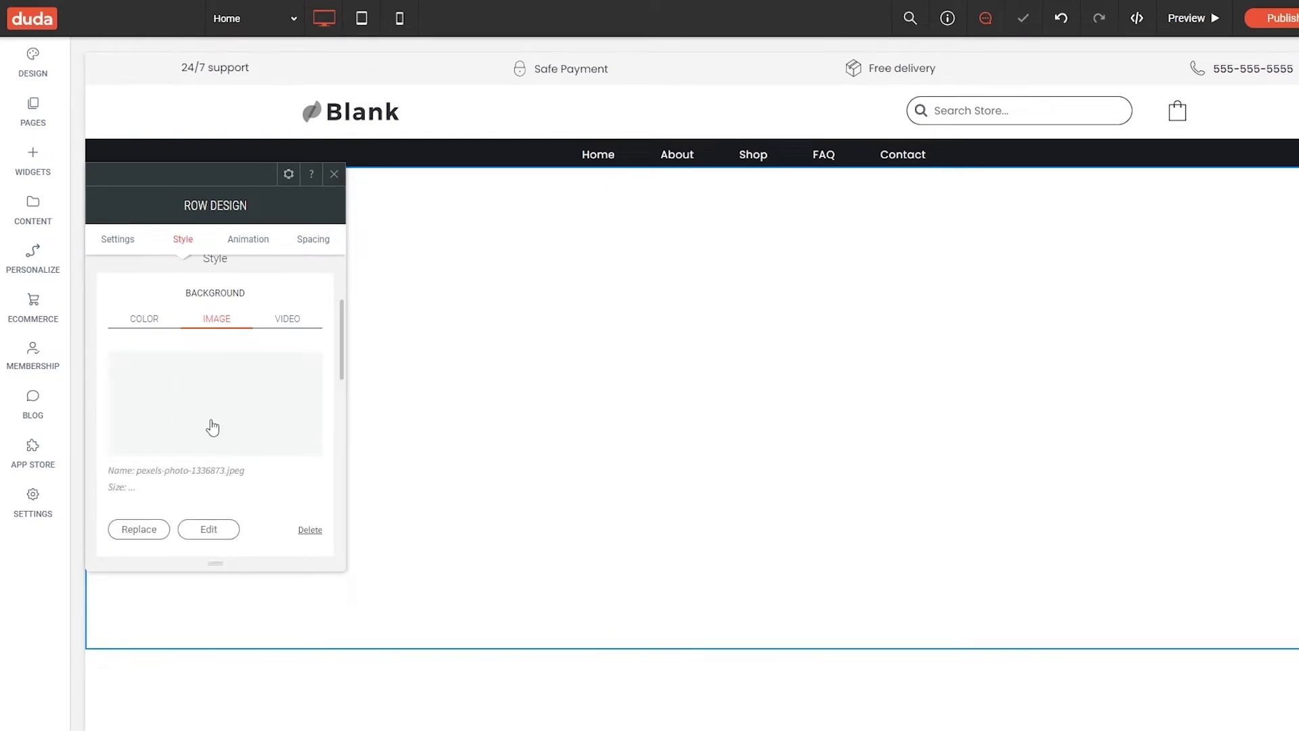
Review the banner row's new background image and its video background options, and close the row design settings
scroll(203, 433, "down", 2)
scroll(261, 450, "up", 3)
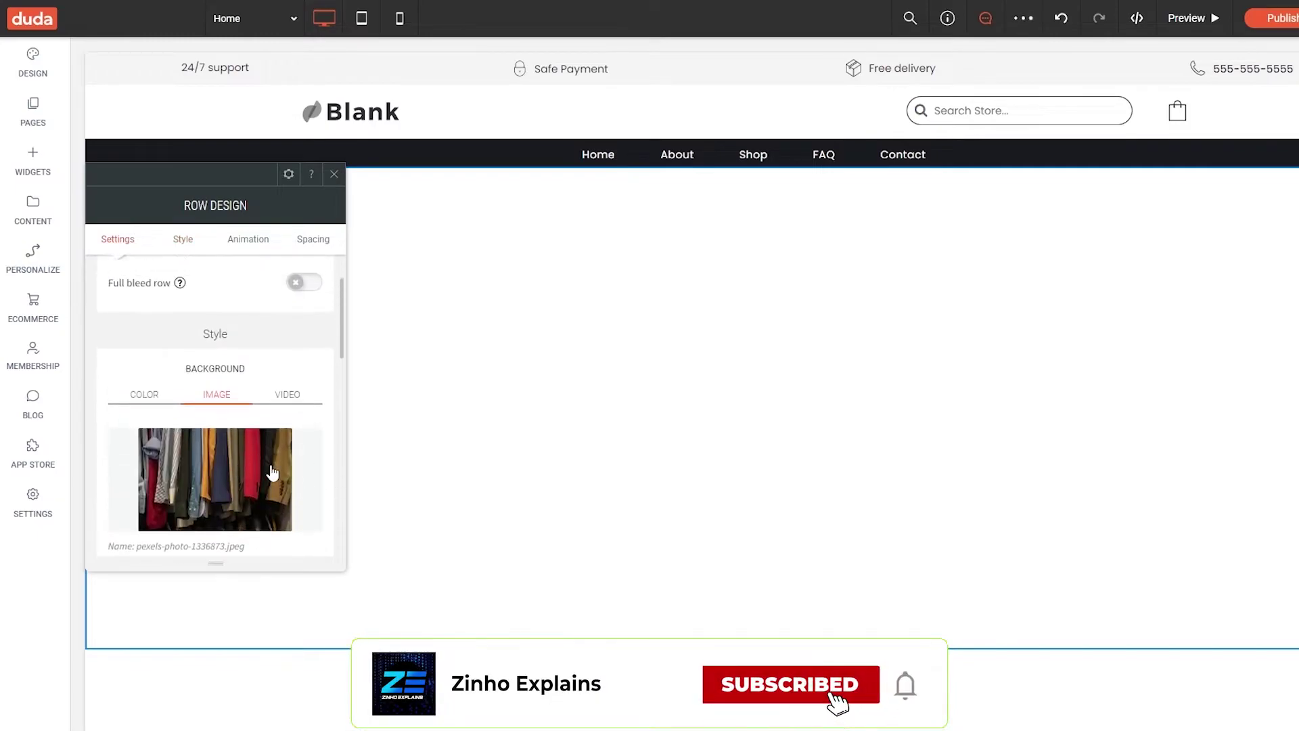
scroll(274, 467, "down", 1)
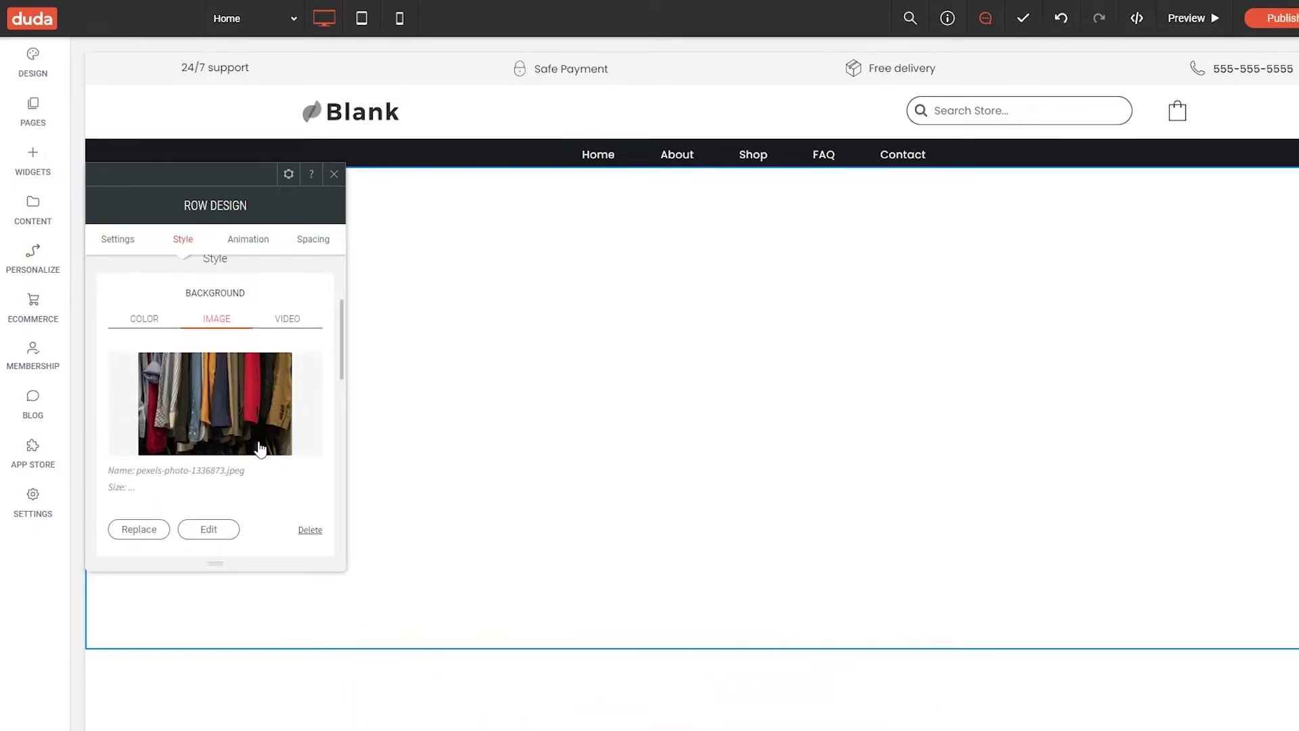
left_click(286, 318)
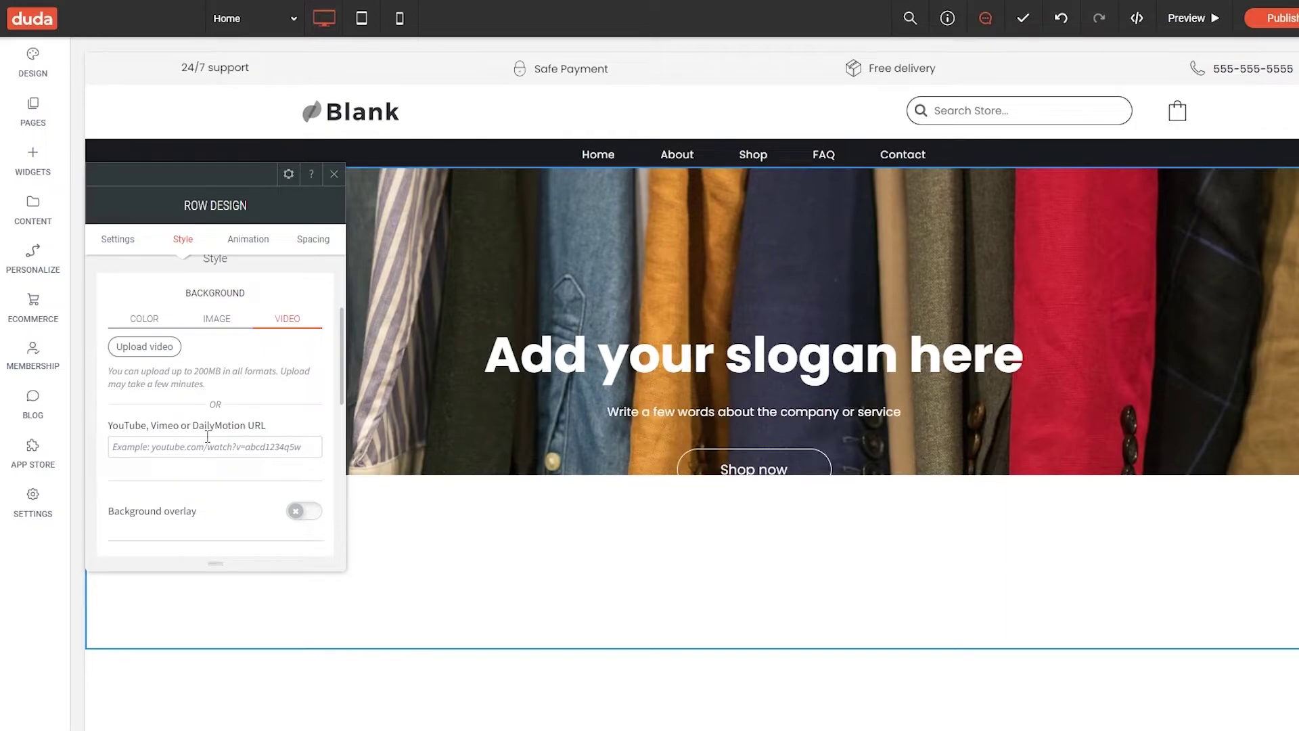
left_click(334, 176)
Give the banner's slogan column a Slide animation with the trigger set to Scroll
left_click(348, 330)
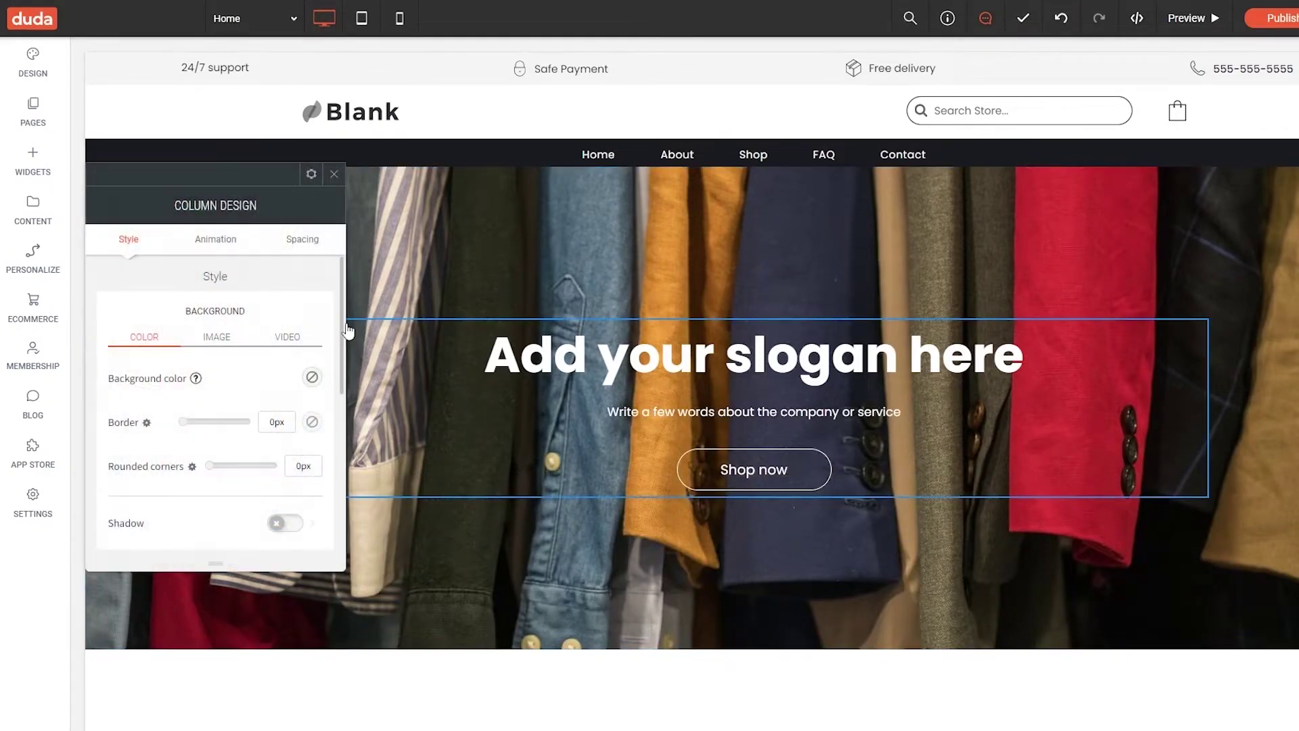
left_click(217, 242)
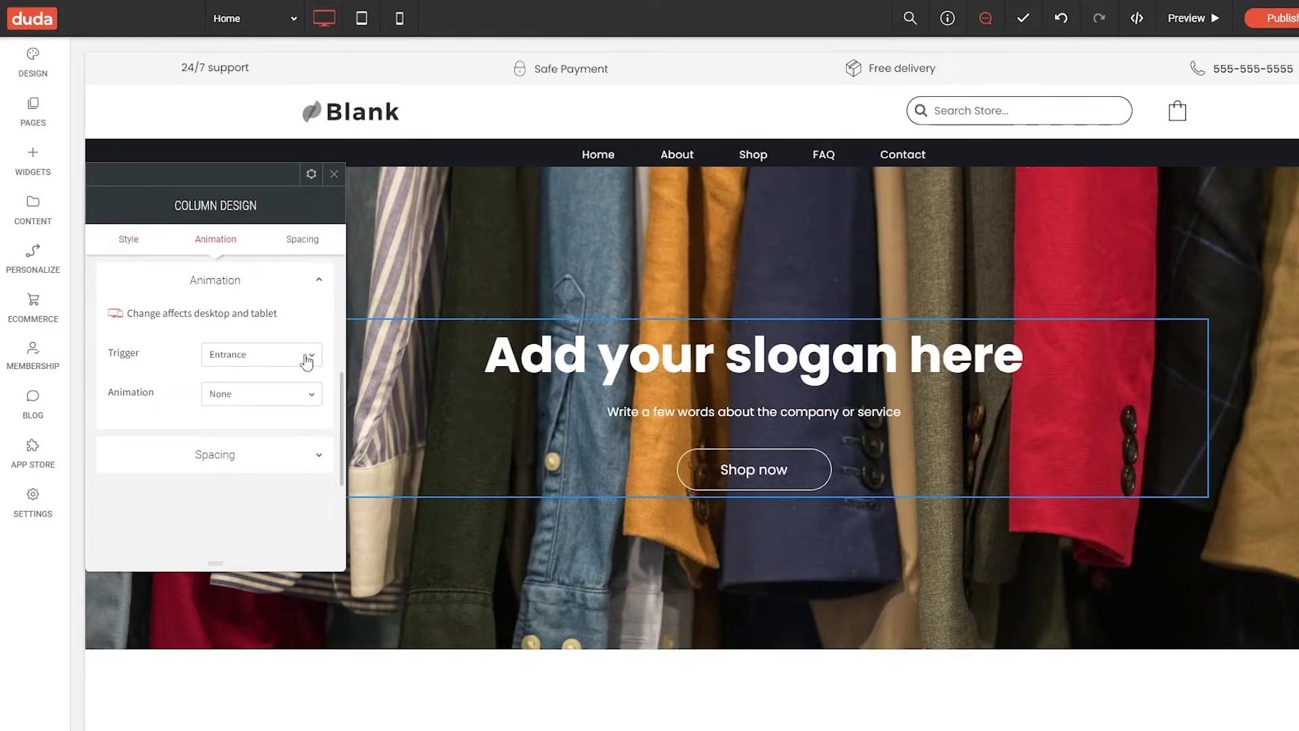
left_click(259, 353)
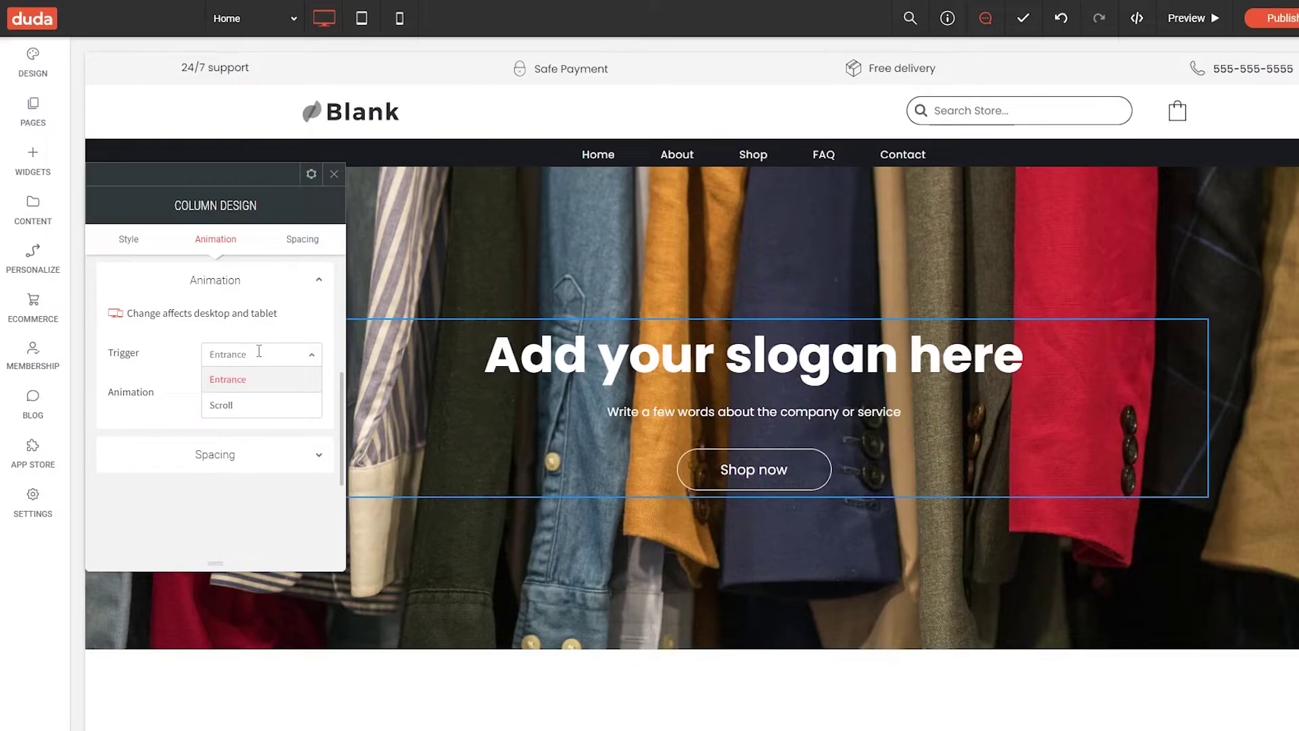
left_click(249, 406)
left_click(254, 394)
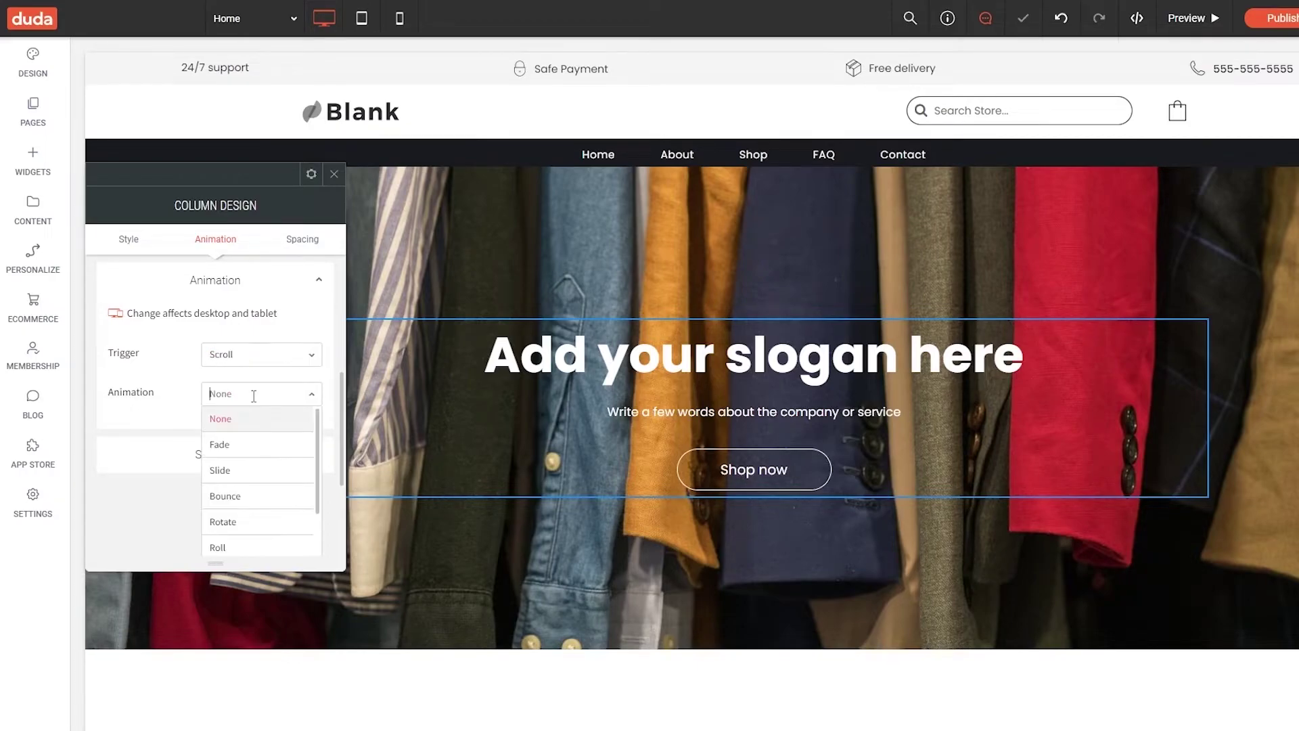
left_click(254, 474)
Preview the slogan column's slide animation on the page and set its direction to From bottom
scroll(493, 420, "down", 5)
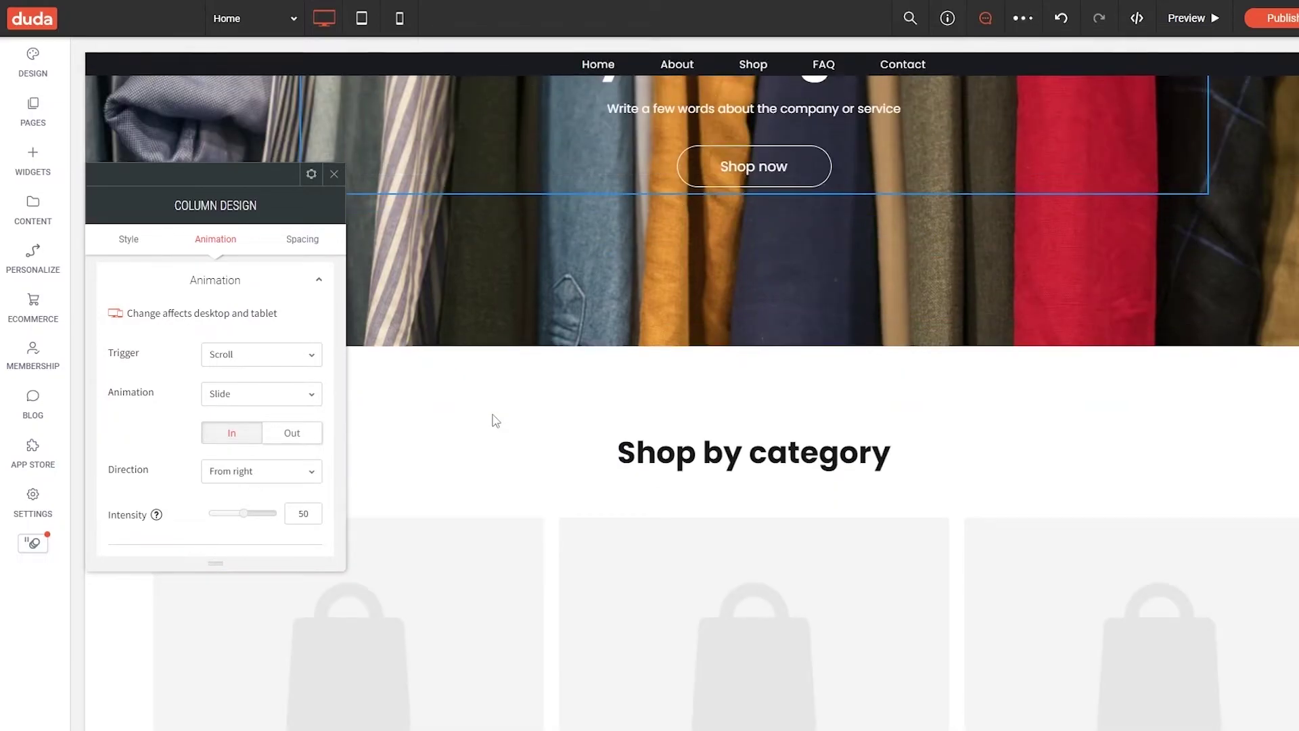
scroll(493, 420, "up", 5)
scroll(493, 420, "down", 5)
scroll(493, 420, "up", 5)
scroll(493, 420, "down", 4)
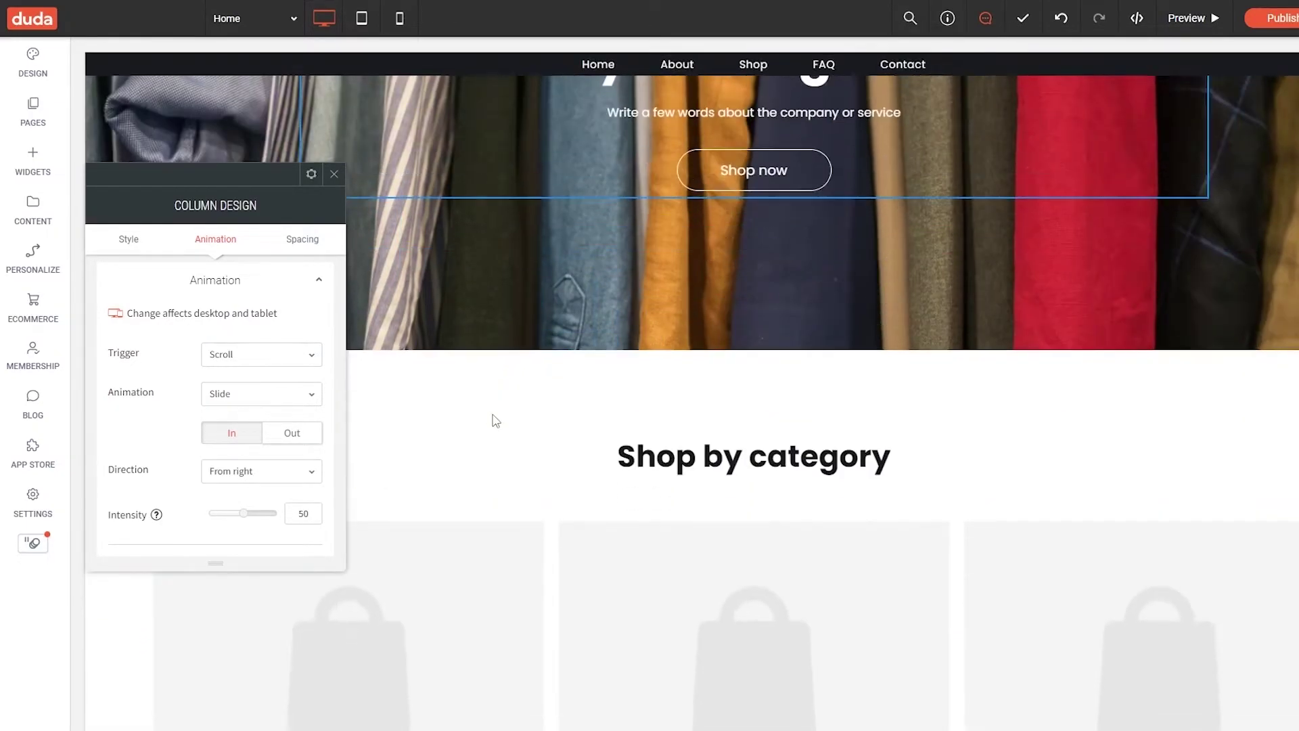
scroll(492, 421, "up", 4)
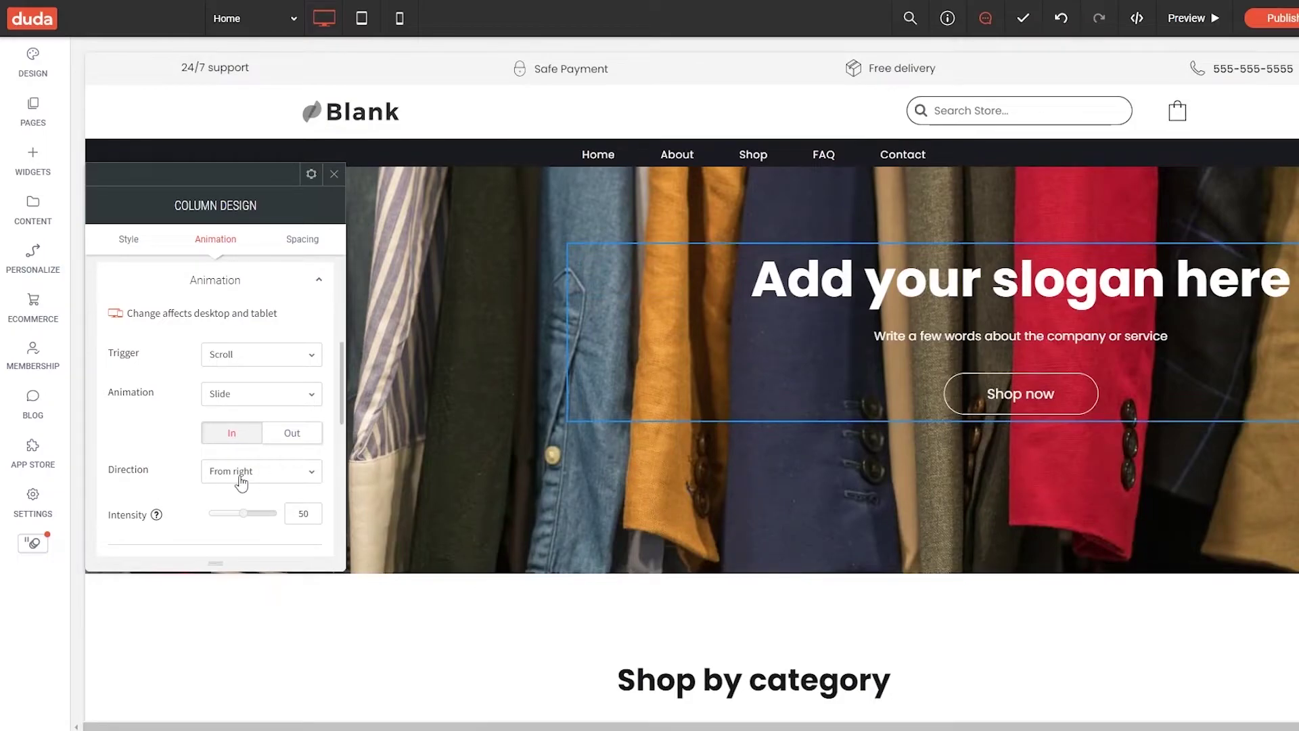
left_click(242, 482)
left_click(253, 547)
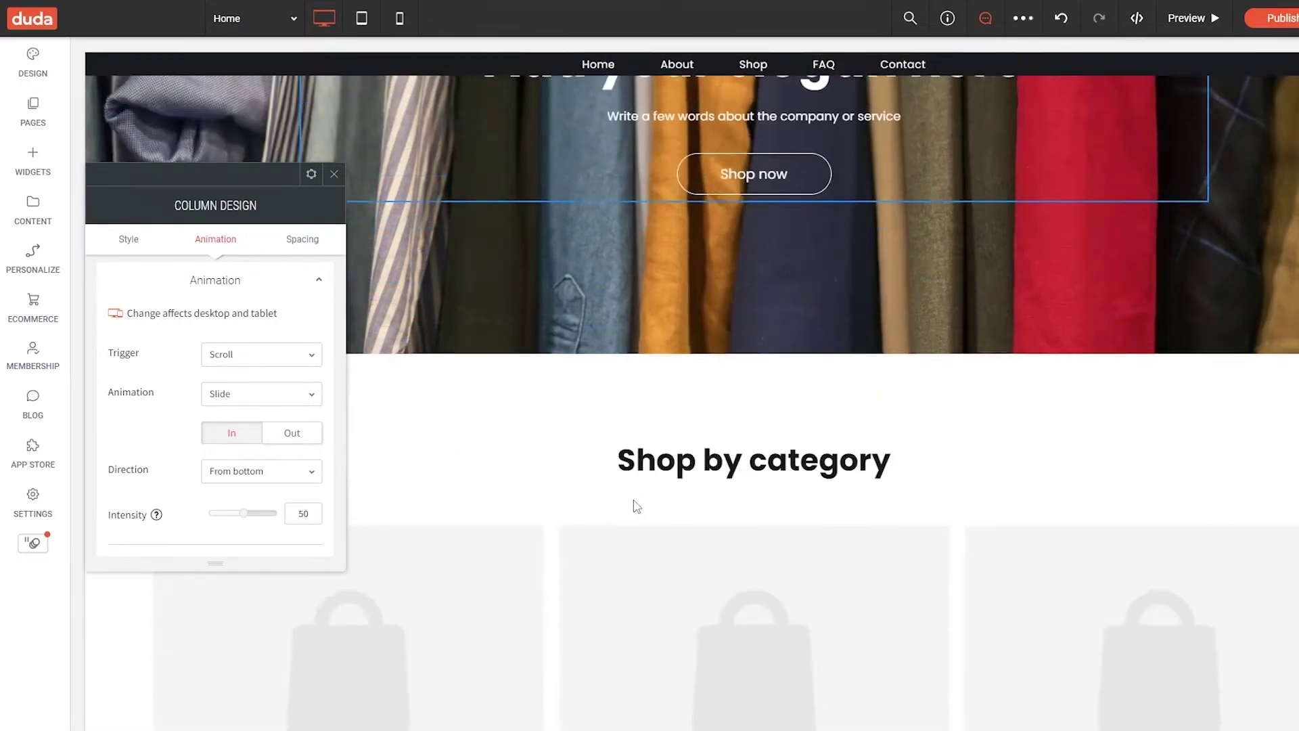
Set the intensity of the slogan column's slide animation to 35
scroll(256, 487, "down", 2)
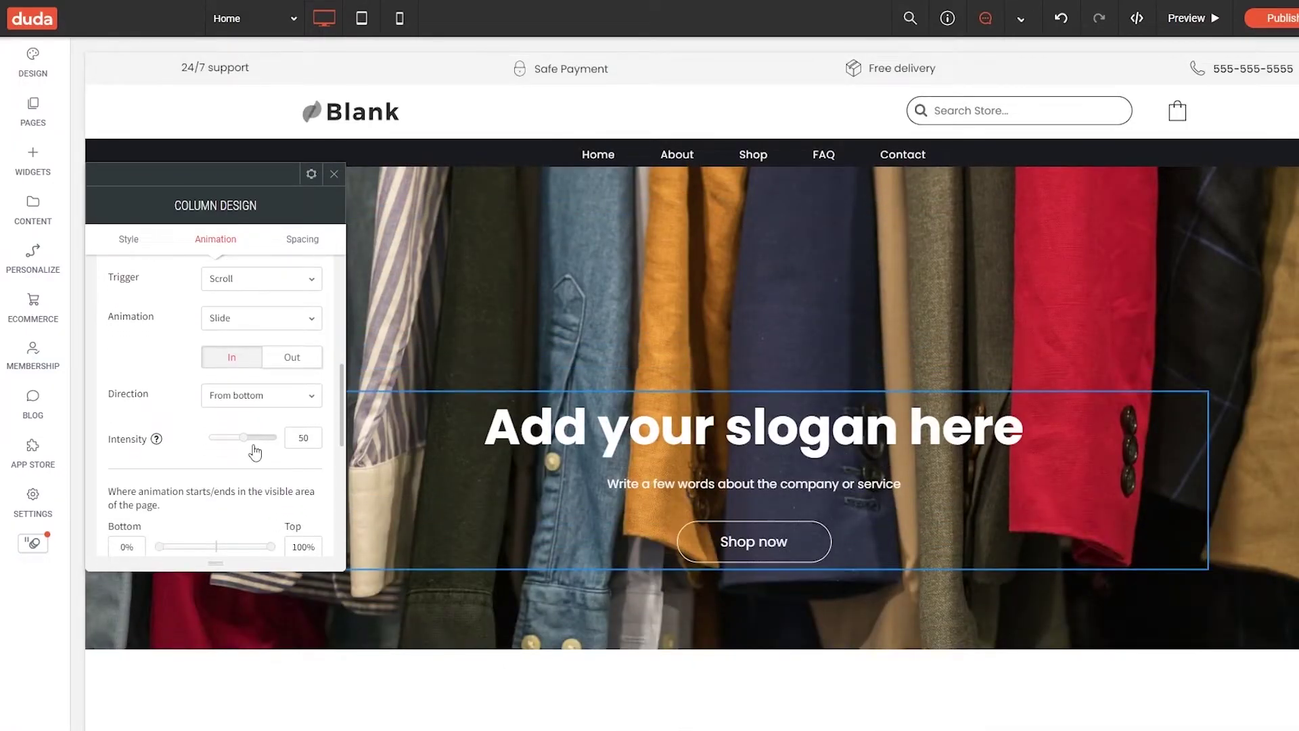
left_click(255, 438)
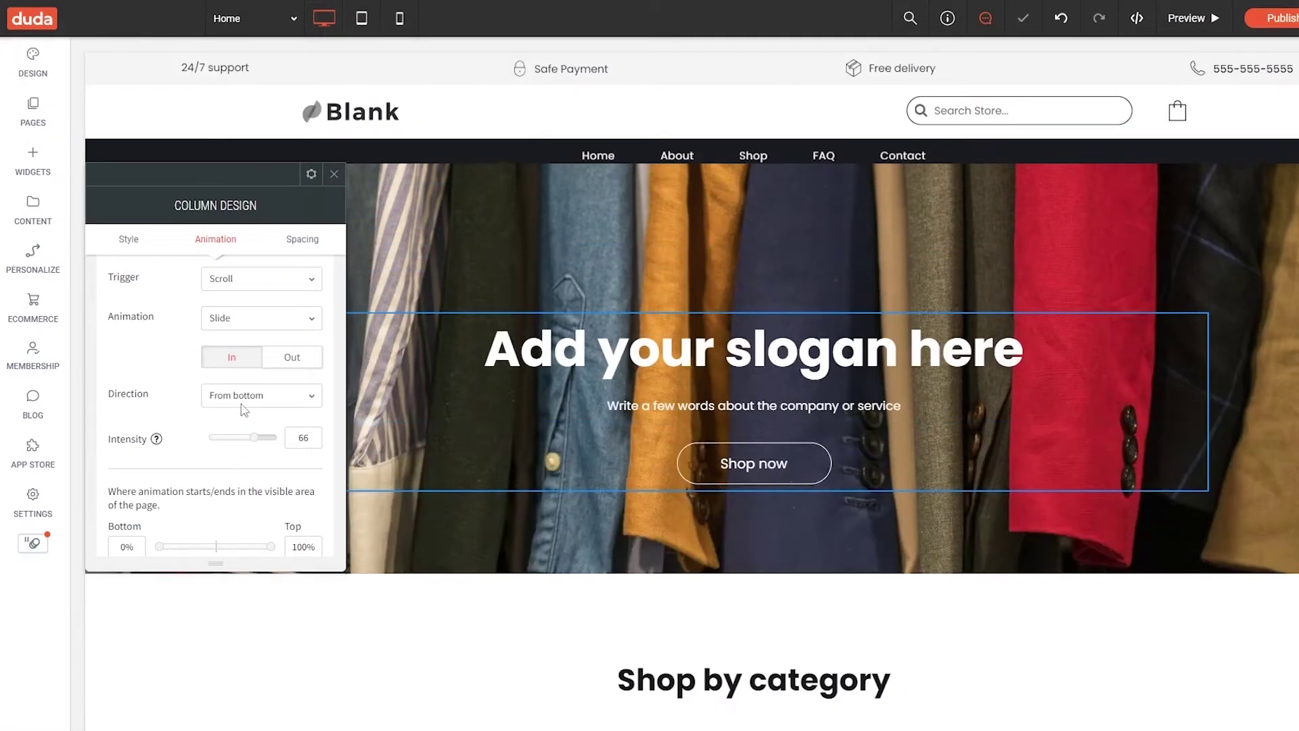
left_click_drag(254, 437, 233, 438)
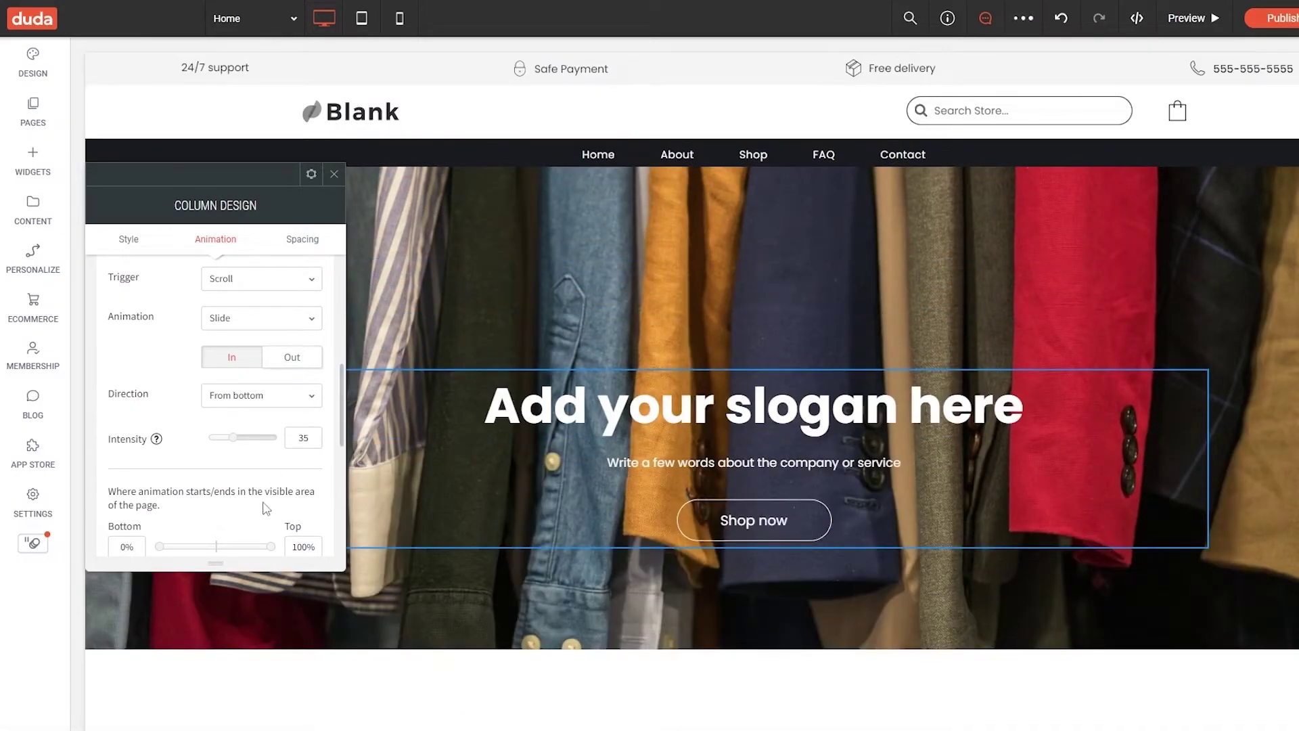
Review the slogan column's remaining animation, style and spacing settings
scroll(286, 469, "down", 2)
scroll(257, 477, "up", 5)
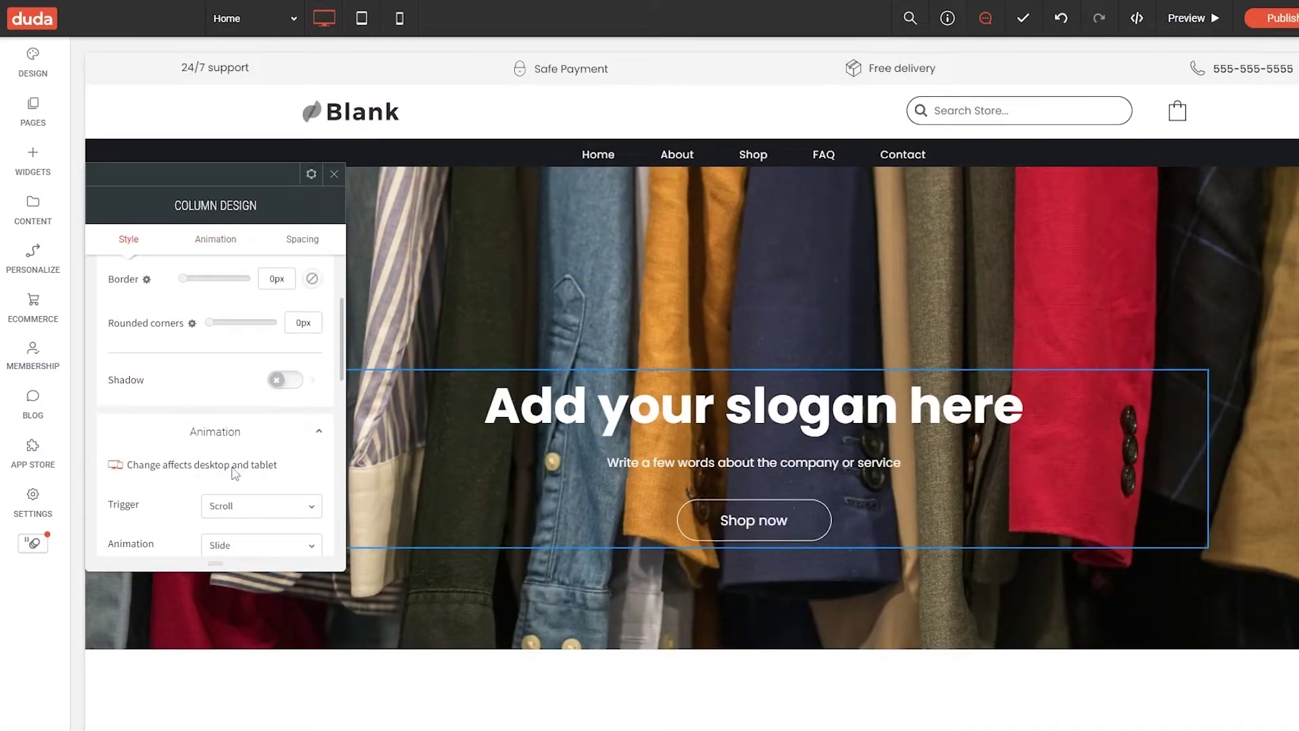
scroll(234, 474, "up", 3)
left_click(211, 240)
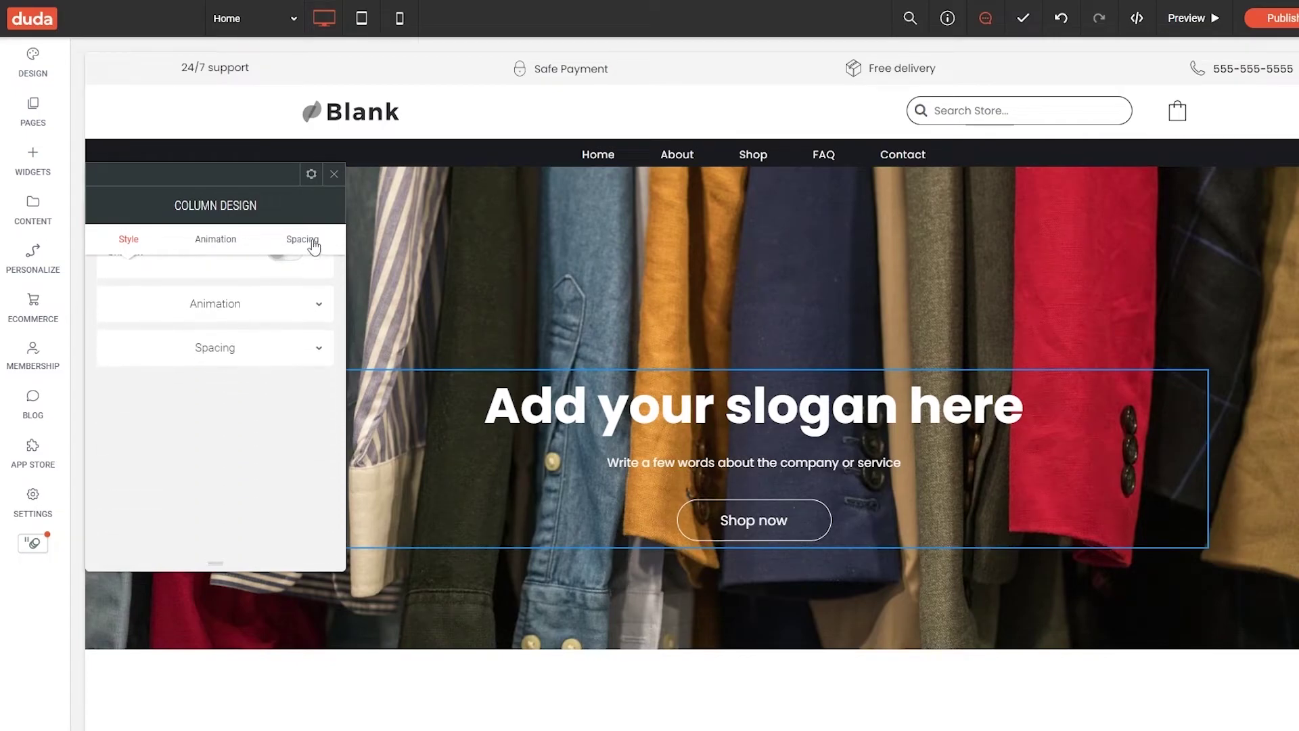
left_click(308, 241)
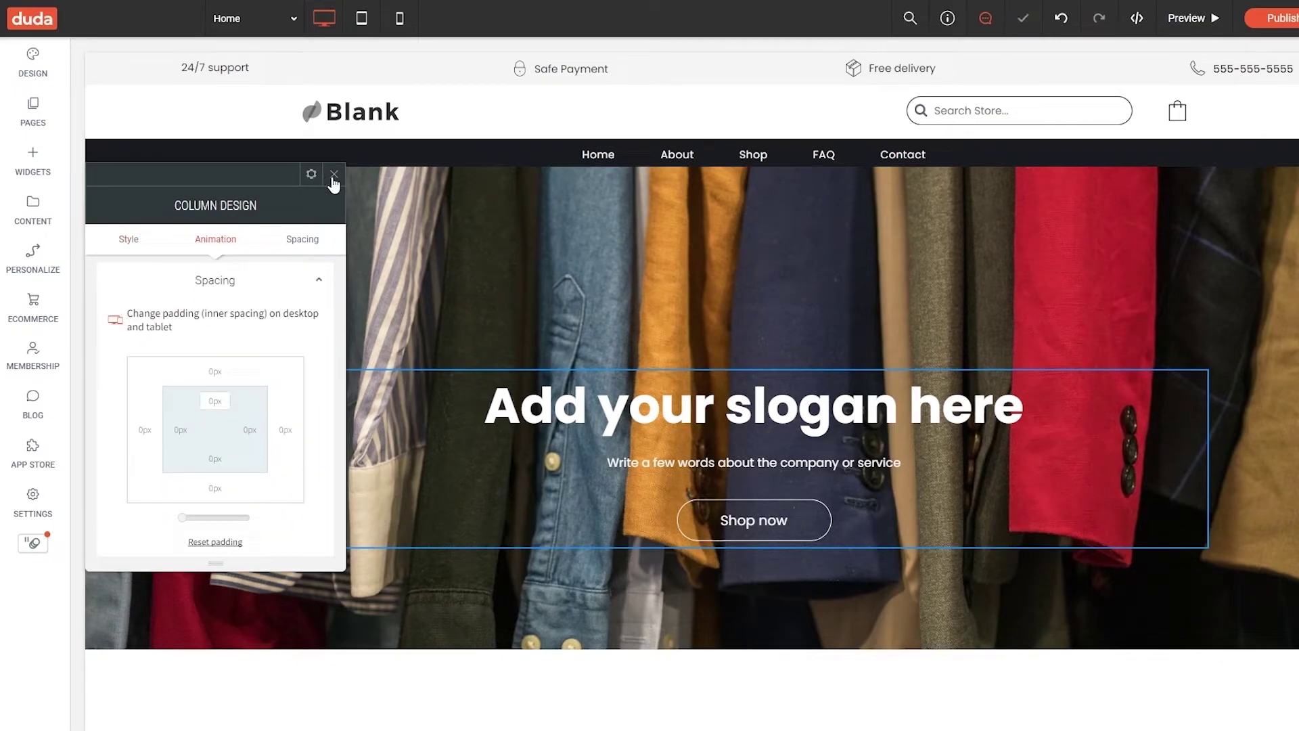
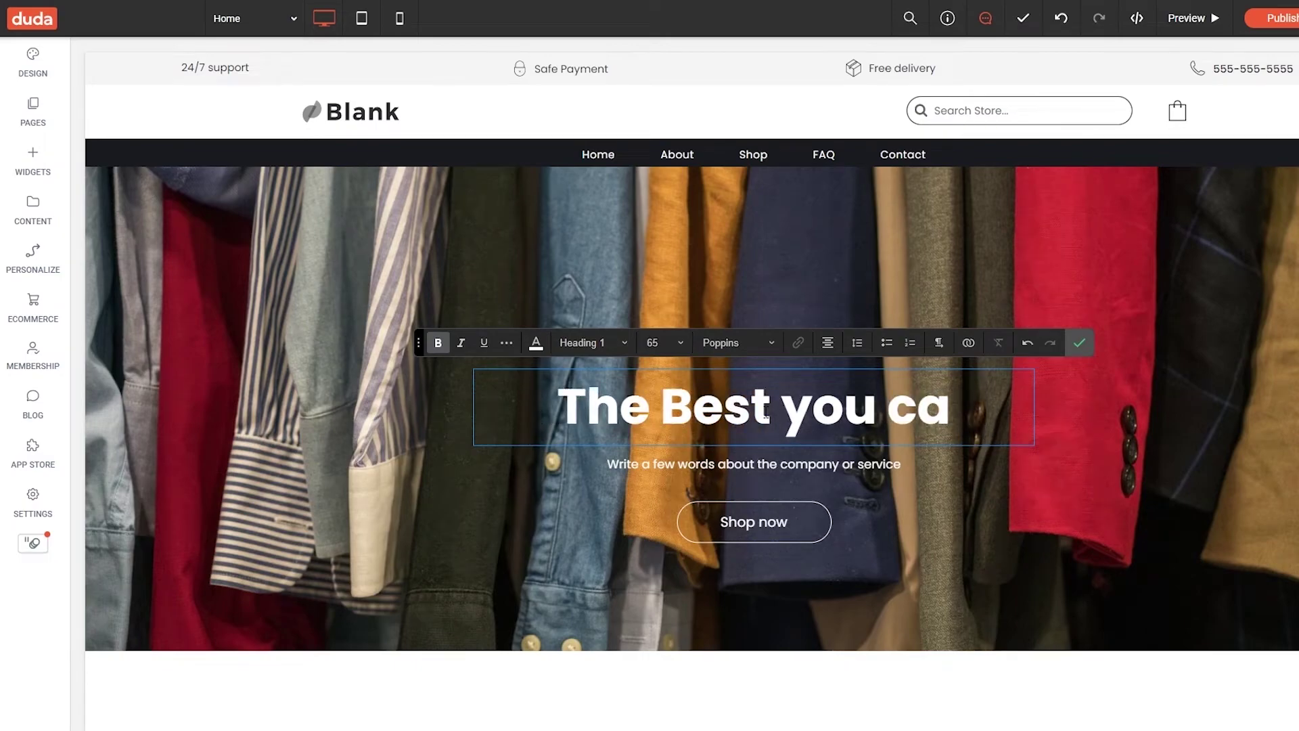
Complete the banner heading text so that it reads "The Best you can get"
type("b")
key("BackSpace")
type("n get")
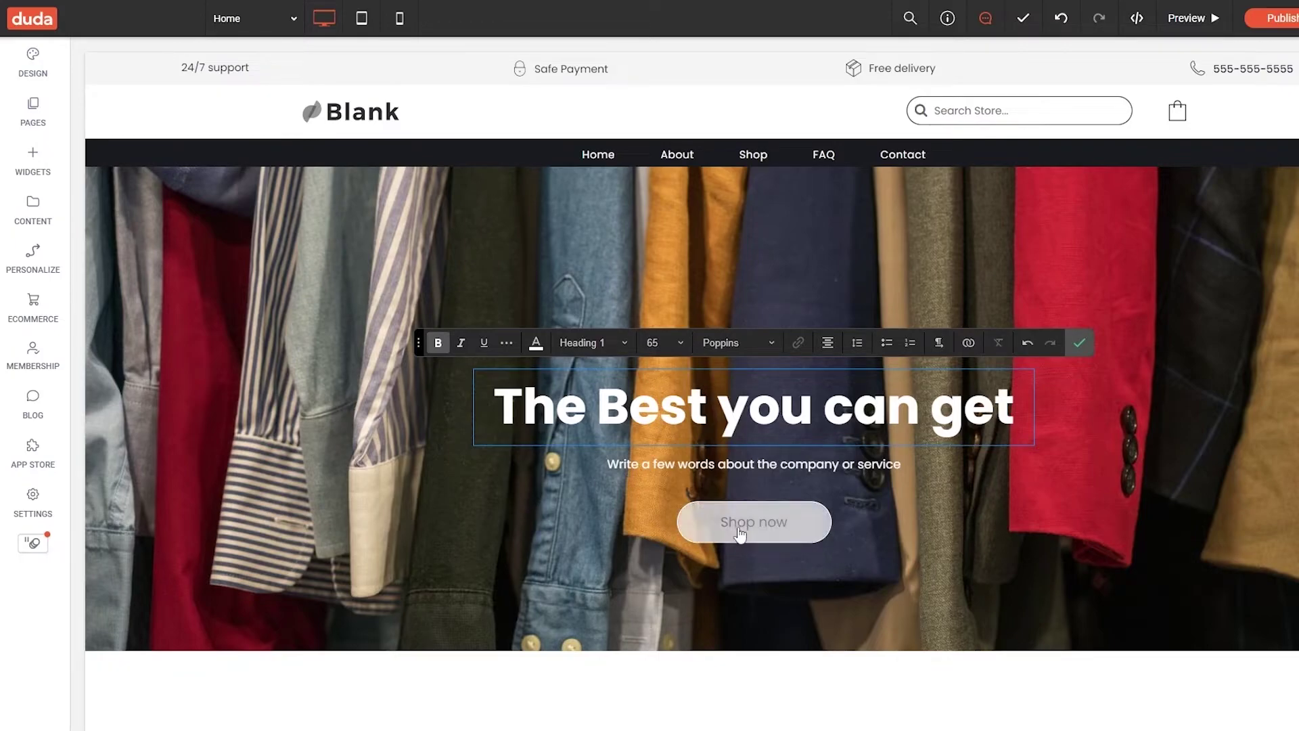
Open the Shop now button's content settings and examine the available link types
left_click(774, 535)
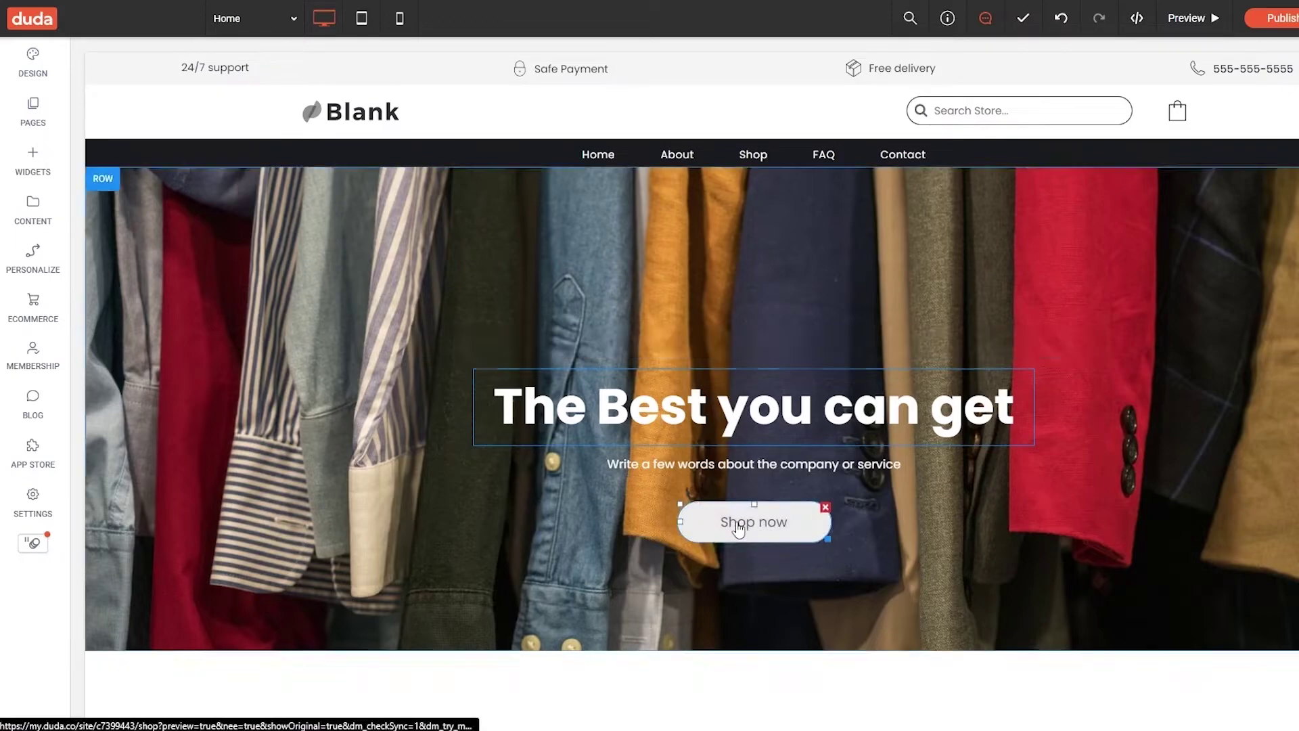
left_click(785, 514)
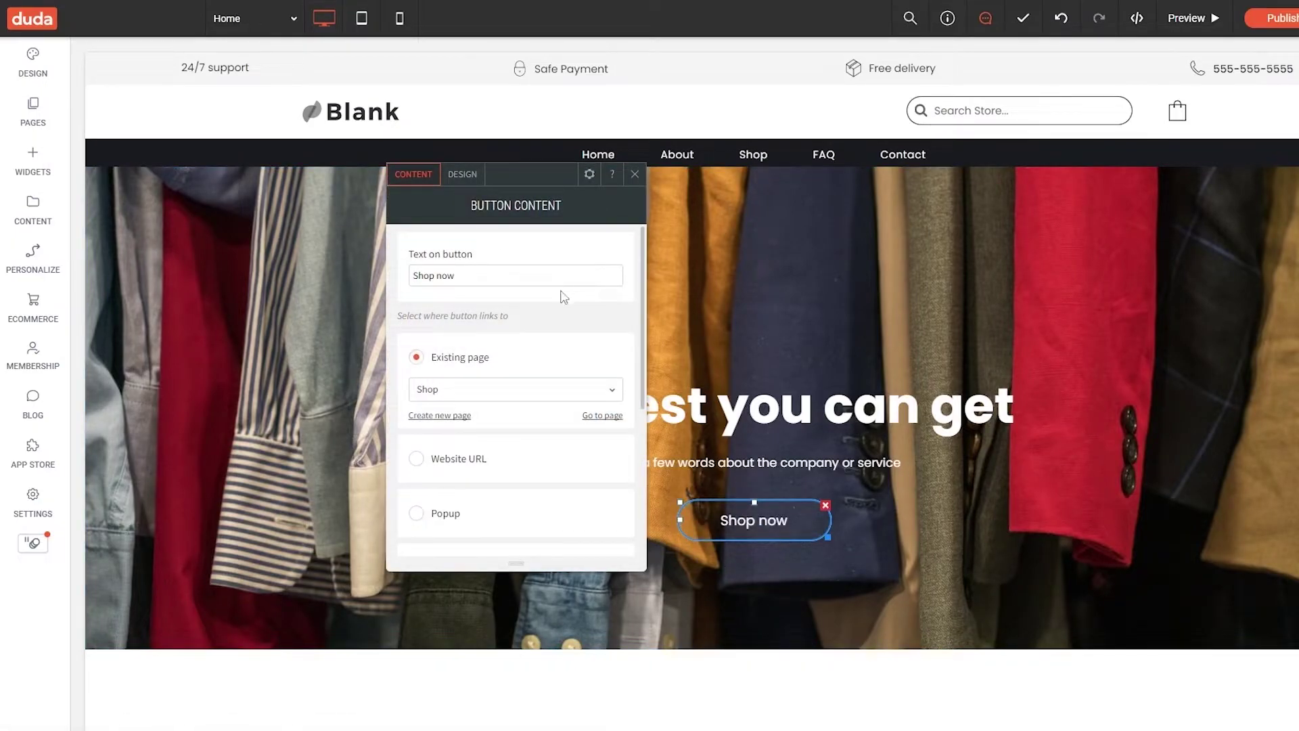
left_click_drag(543, 176, 513, 186)
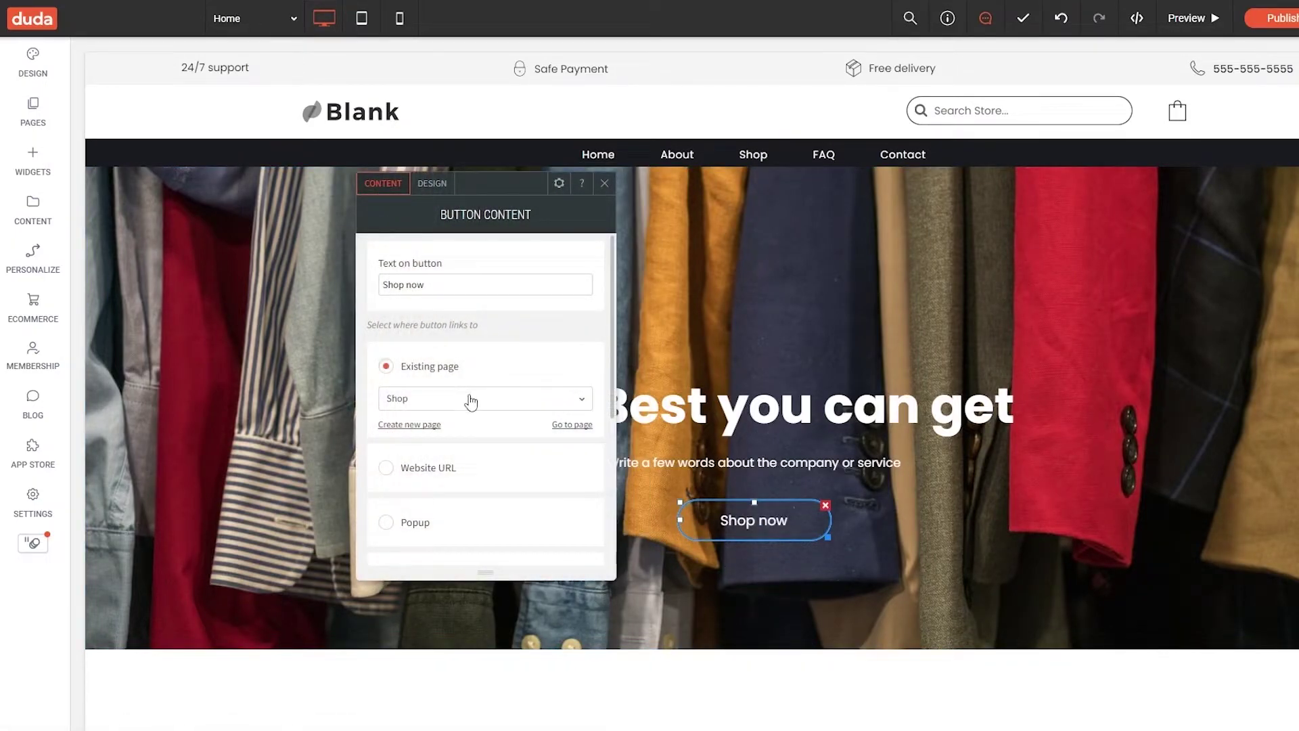
scroll(433, 446, "down", 3)
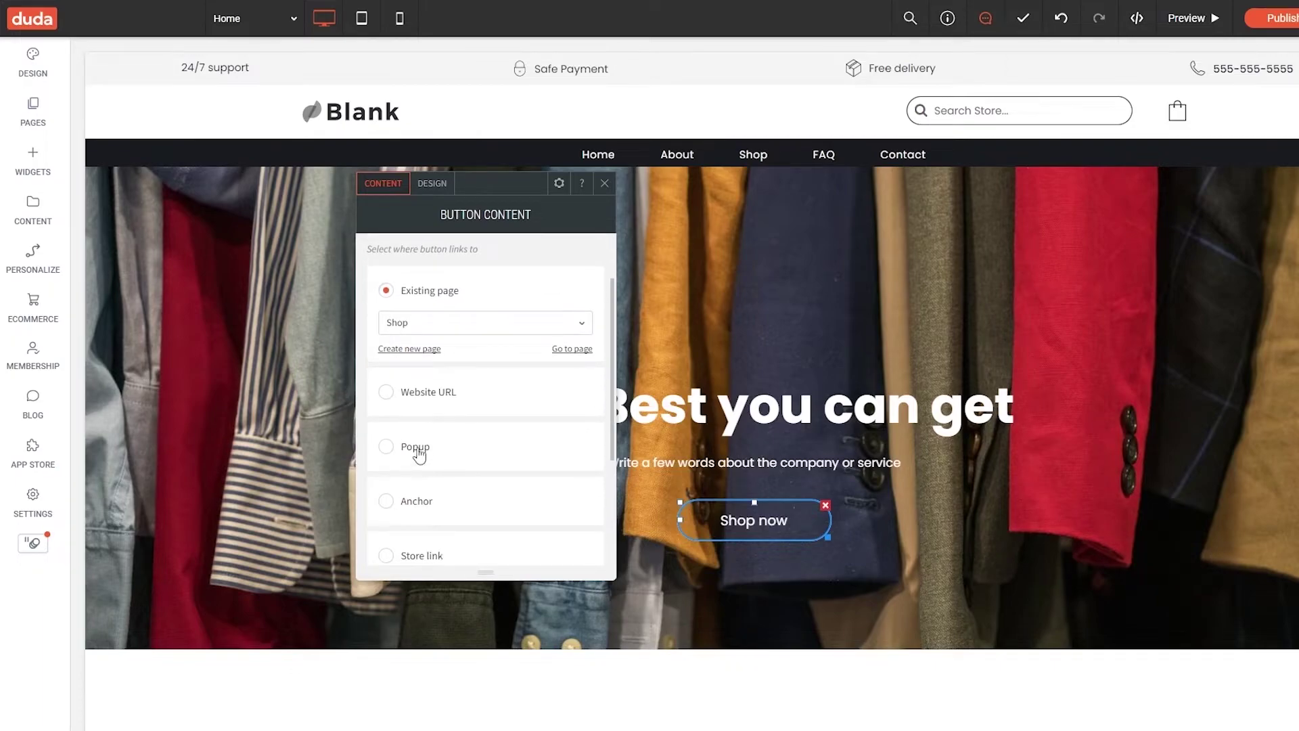
scroll(460, 429, "up", 3)
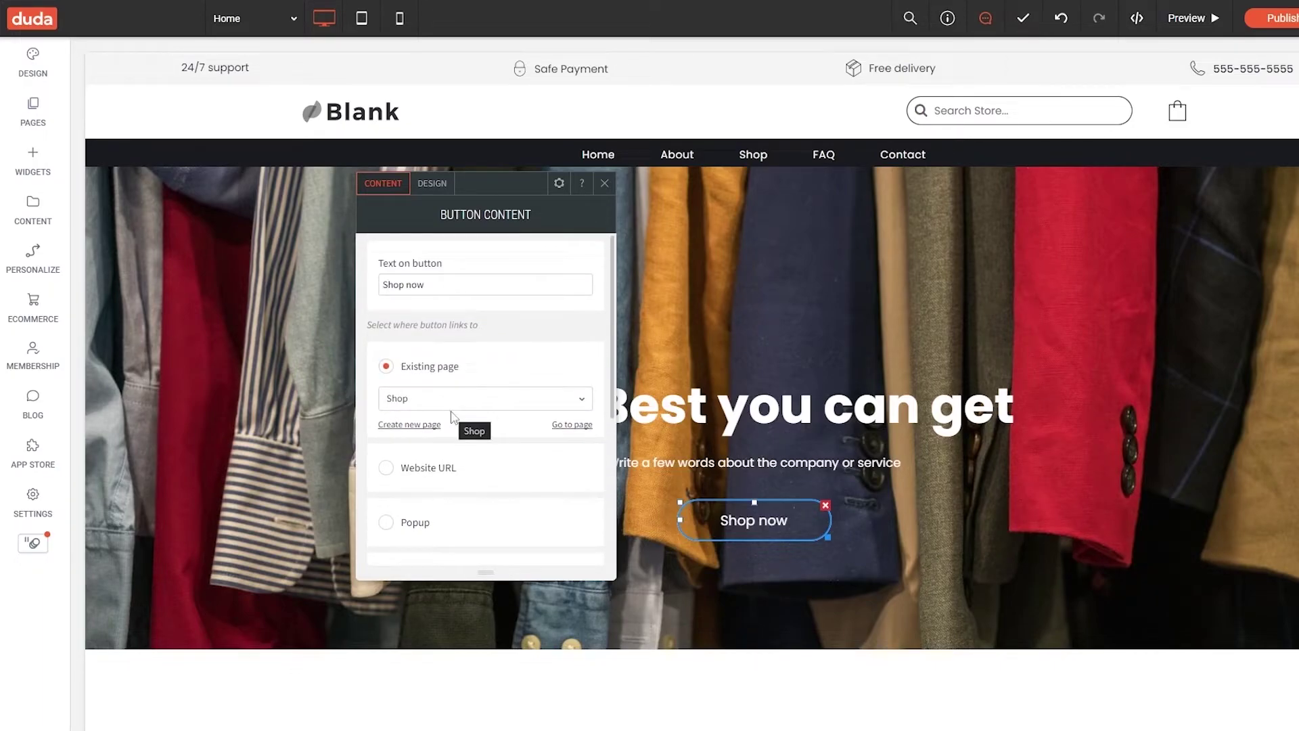
scroll(448, 439, "down", 1)
scroll(443, 412, "down", 2)
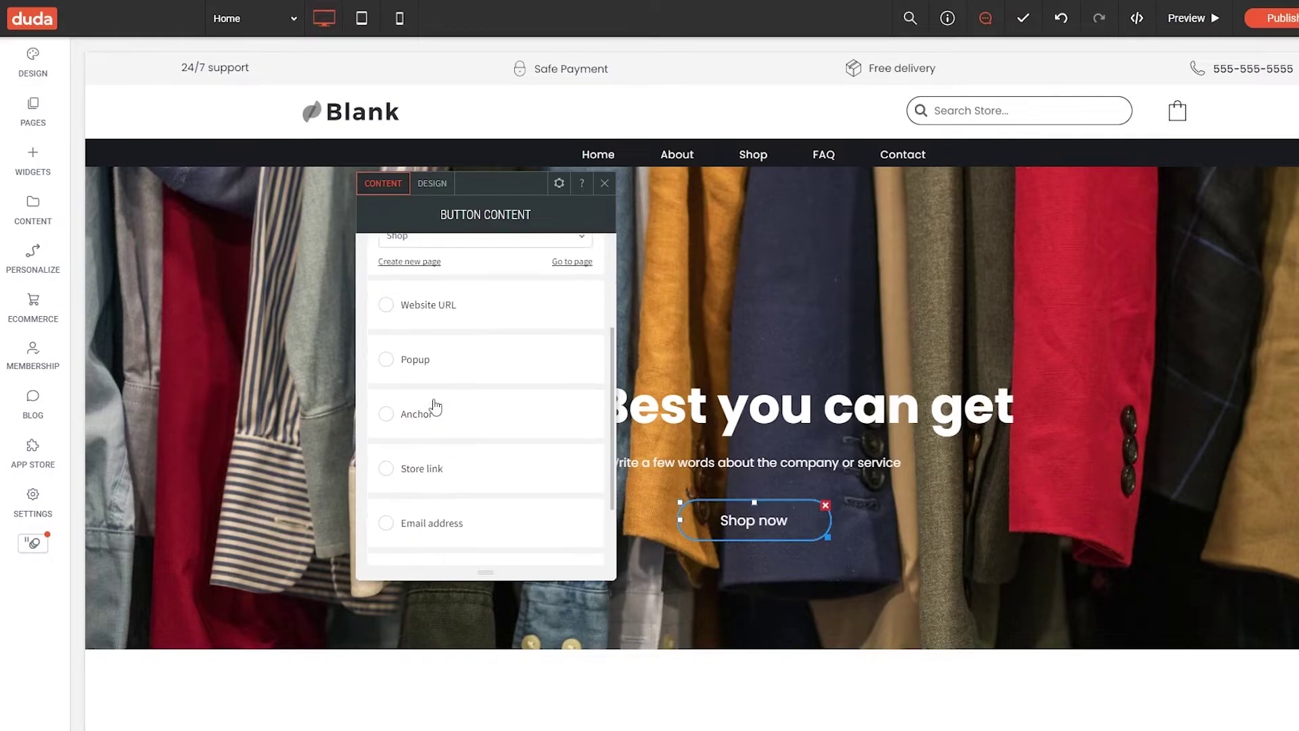
scroll(435, 413, "up", 3)
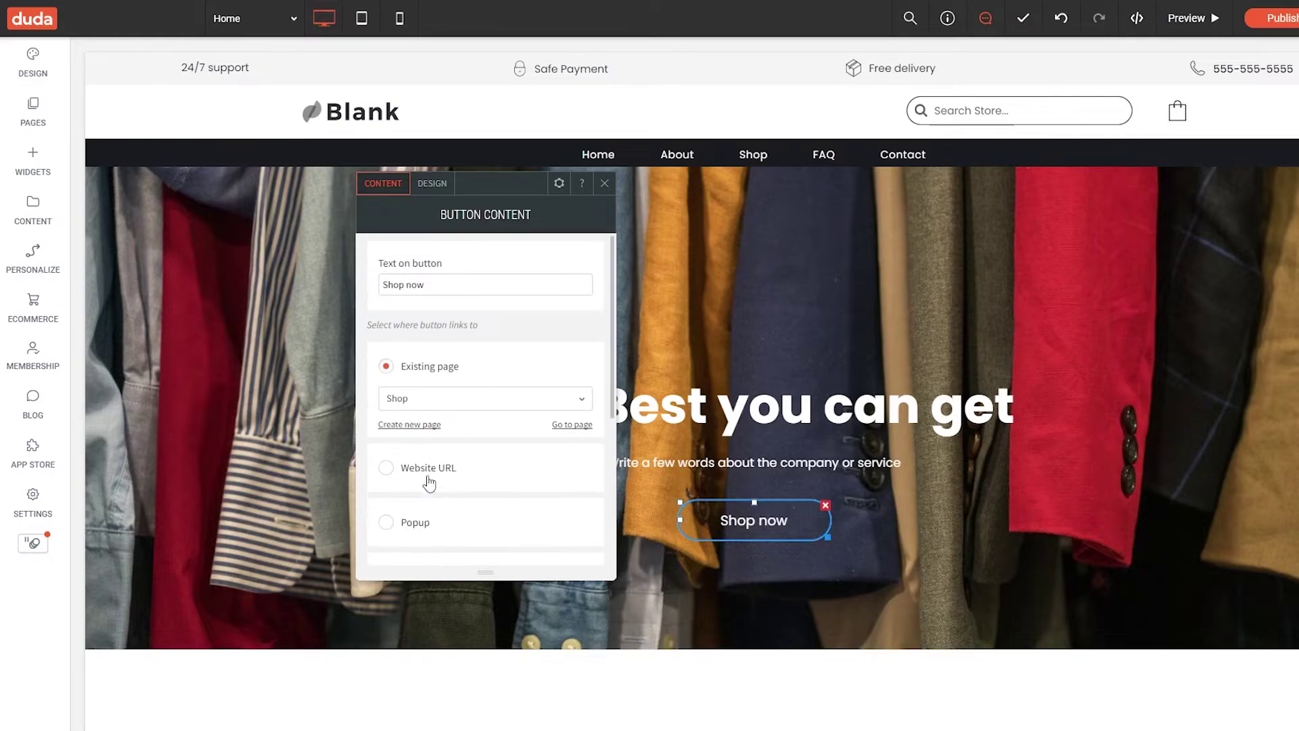
Choose the existing Shop page as the Shop now button's link target and check the other link types
left_click(427, 403)
left_click(441, 480)
scroll(506, 386, "down", 3)
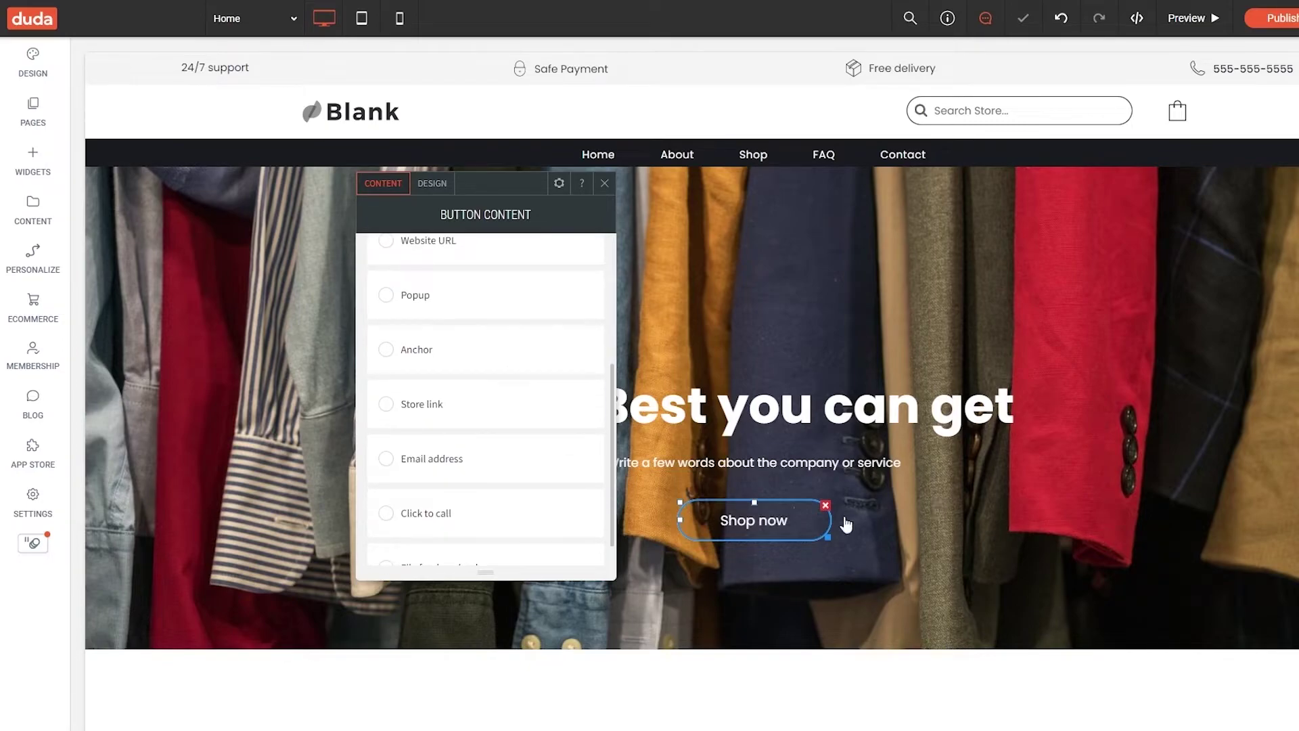
scroll(493, 412, "up", 3)
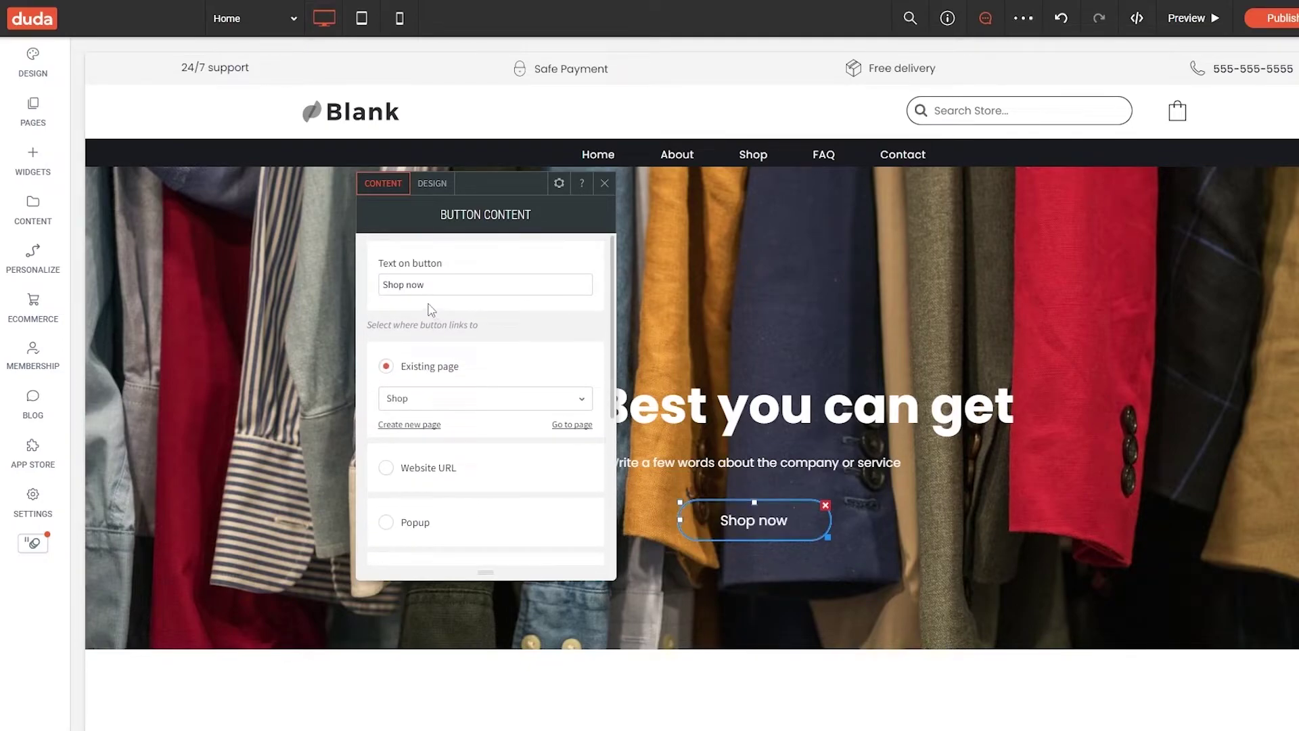
Review the Shop now button's design options and set its border color to yellow, #ffeb6d
left_click(433, 183)
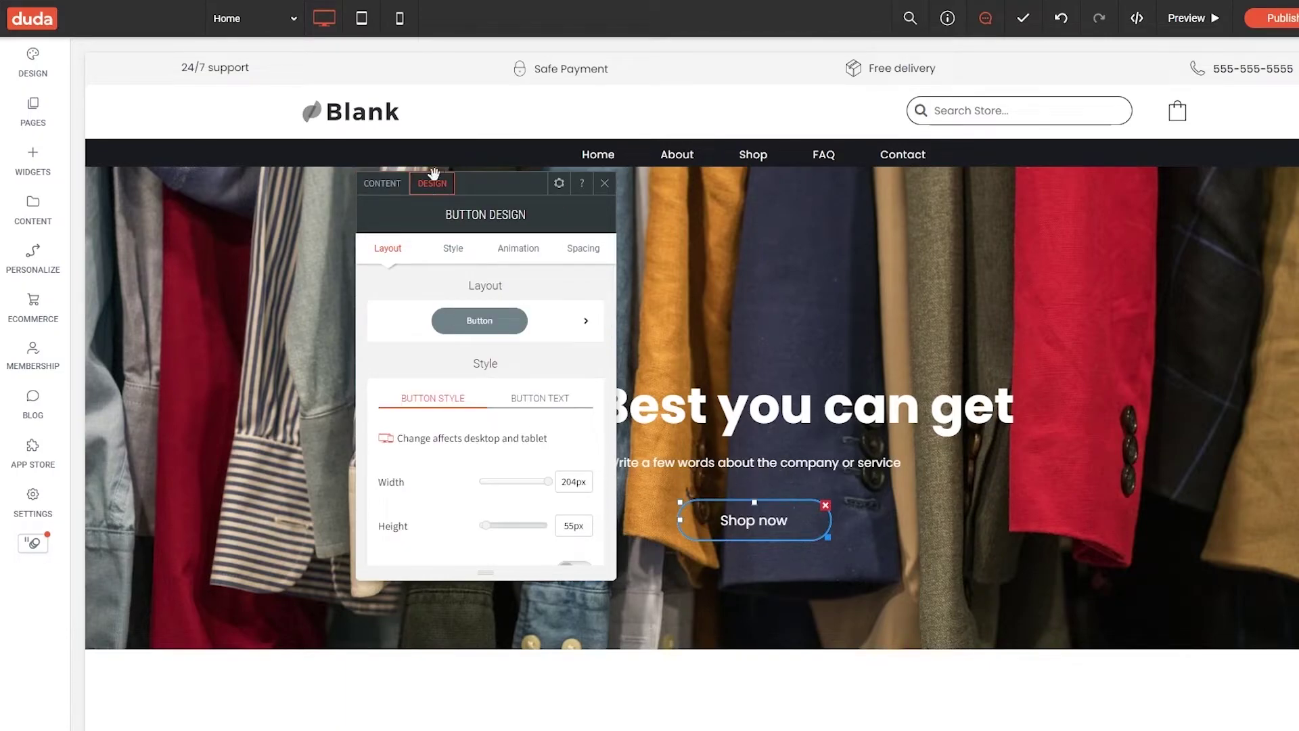
scroll(433, 374, "down", 4)
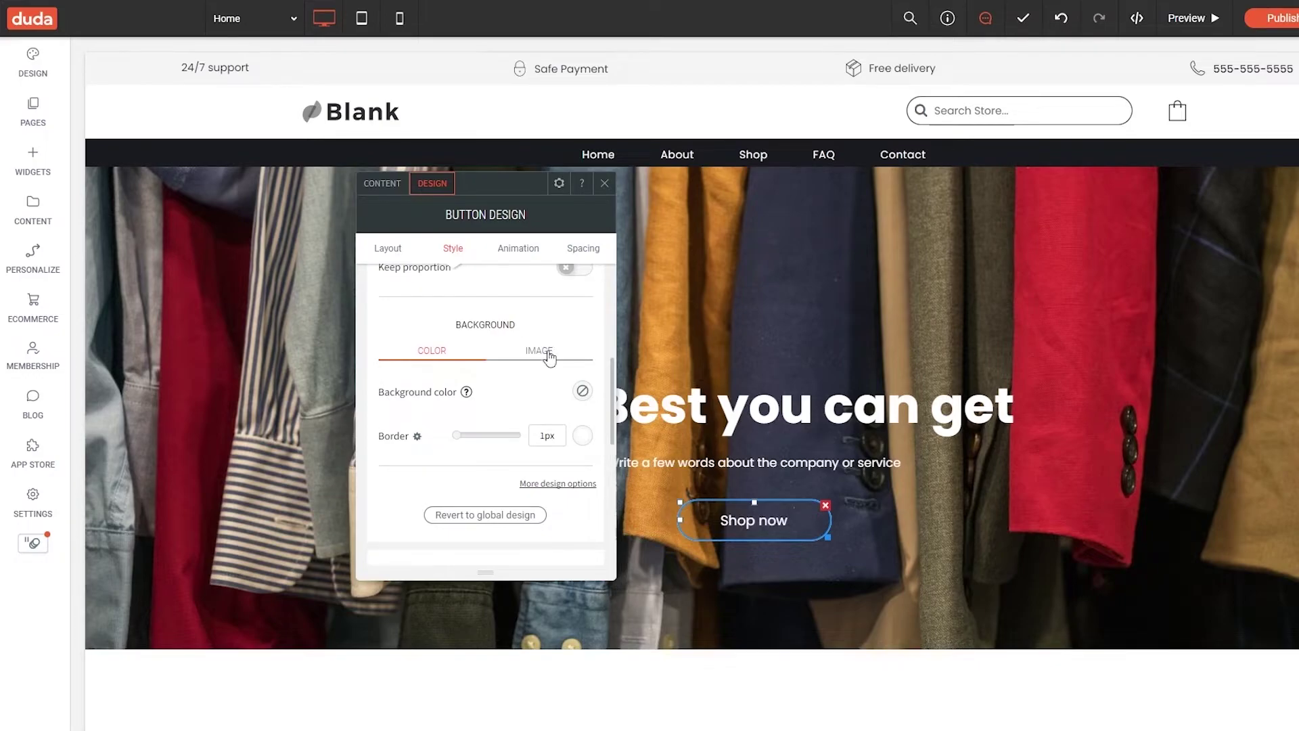
scroll(480, 484, "down", 3)
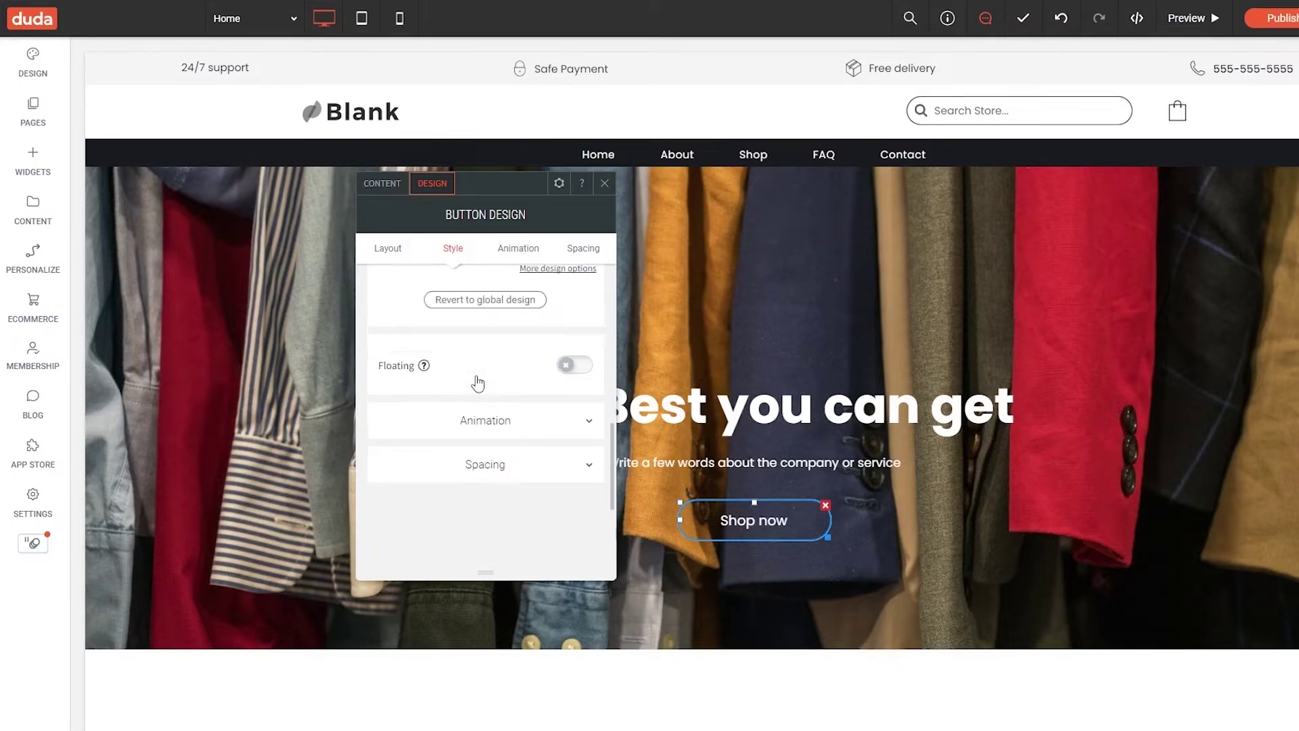
scroll(475, 380, "up", 4)
scroll(477, 502, "down", 2)
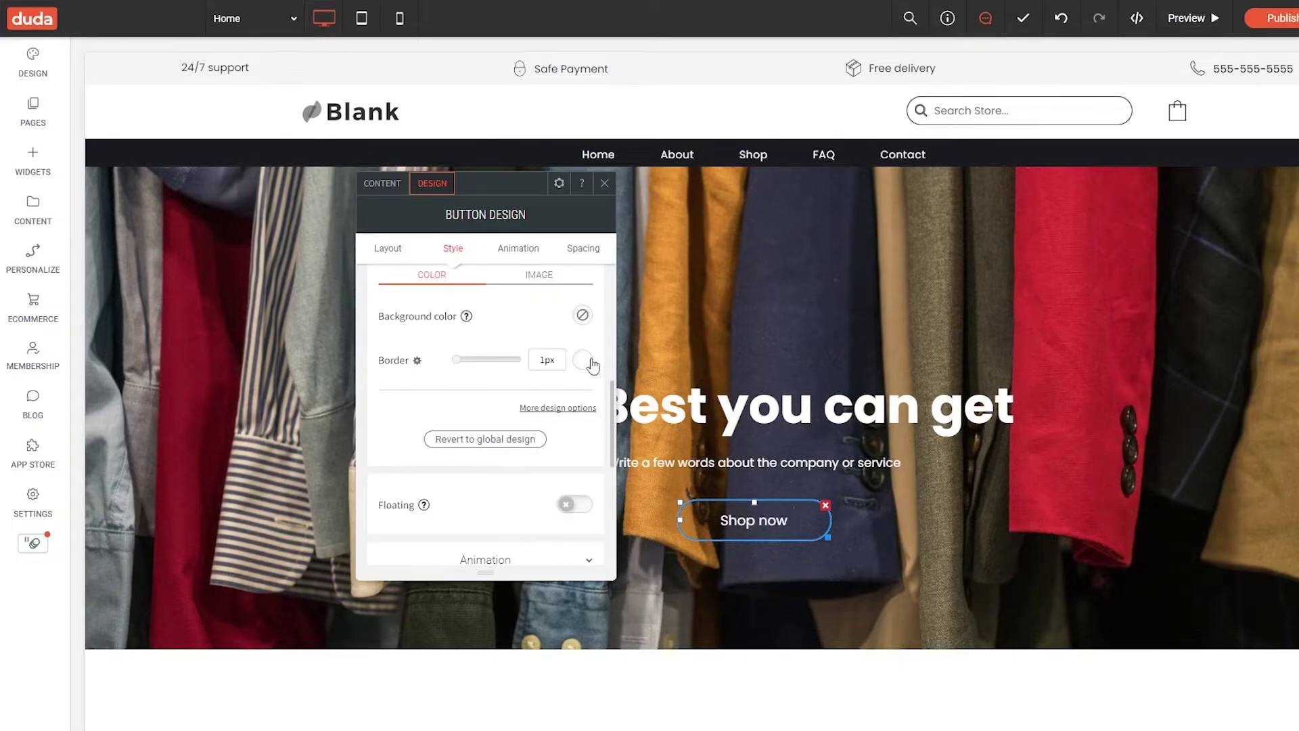
left_click(583, 360)
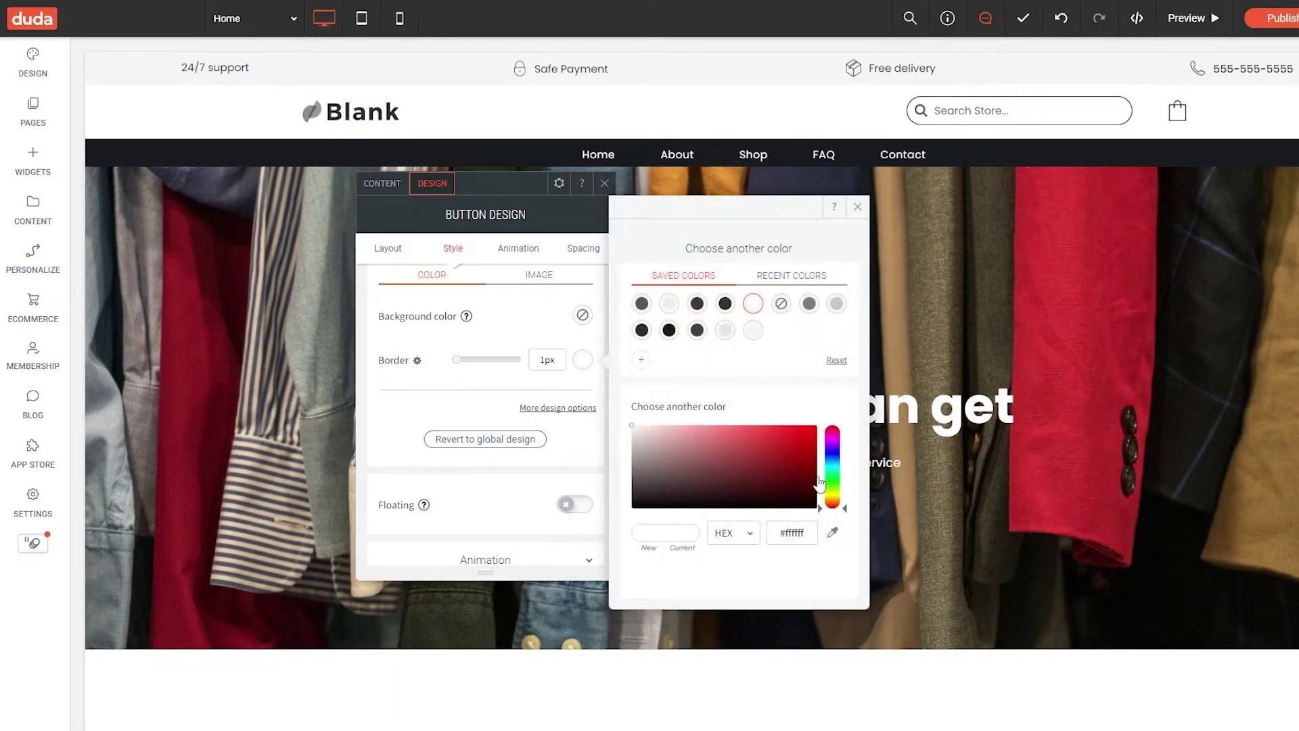
left_click_drag(832, 506, 839, 499)
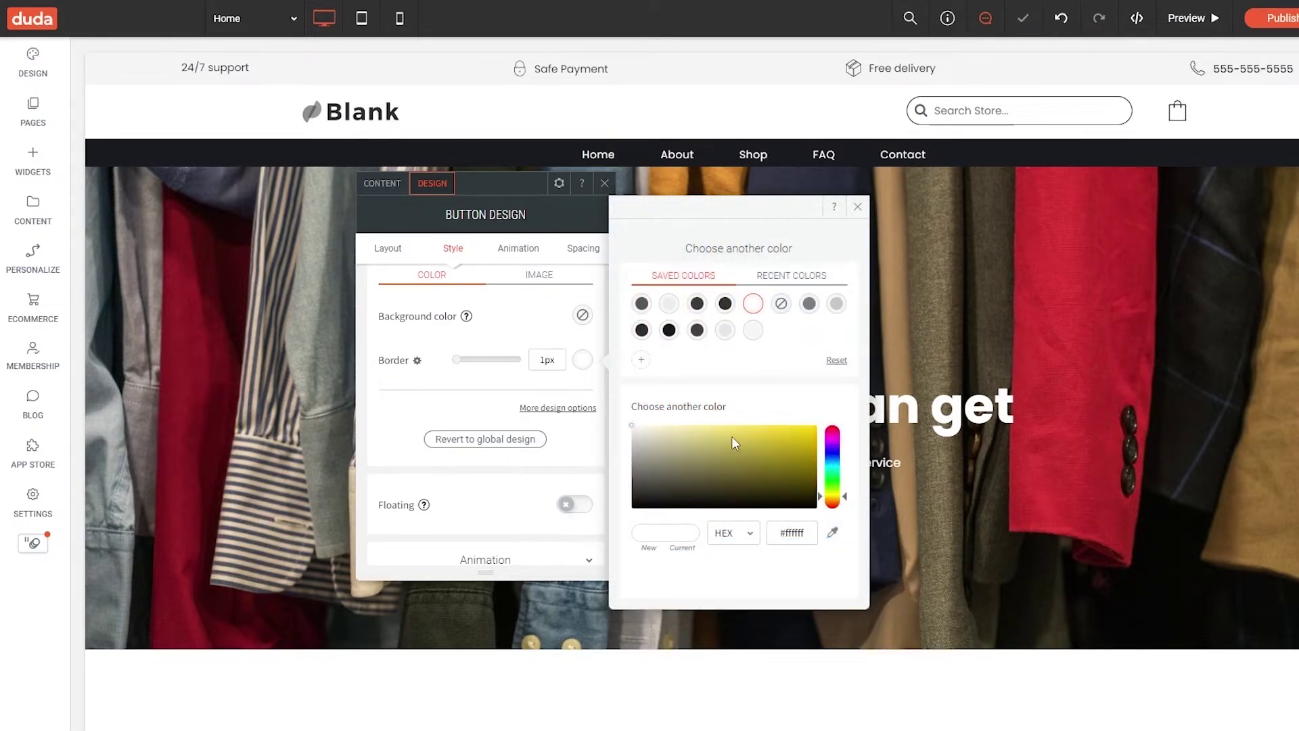
left_click_drag(731, 436, 737, 421)
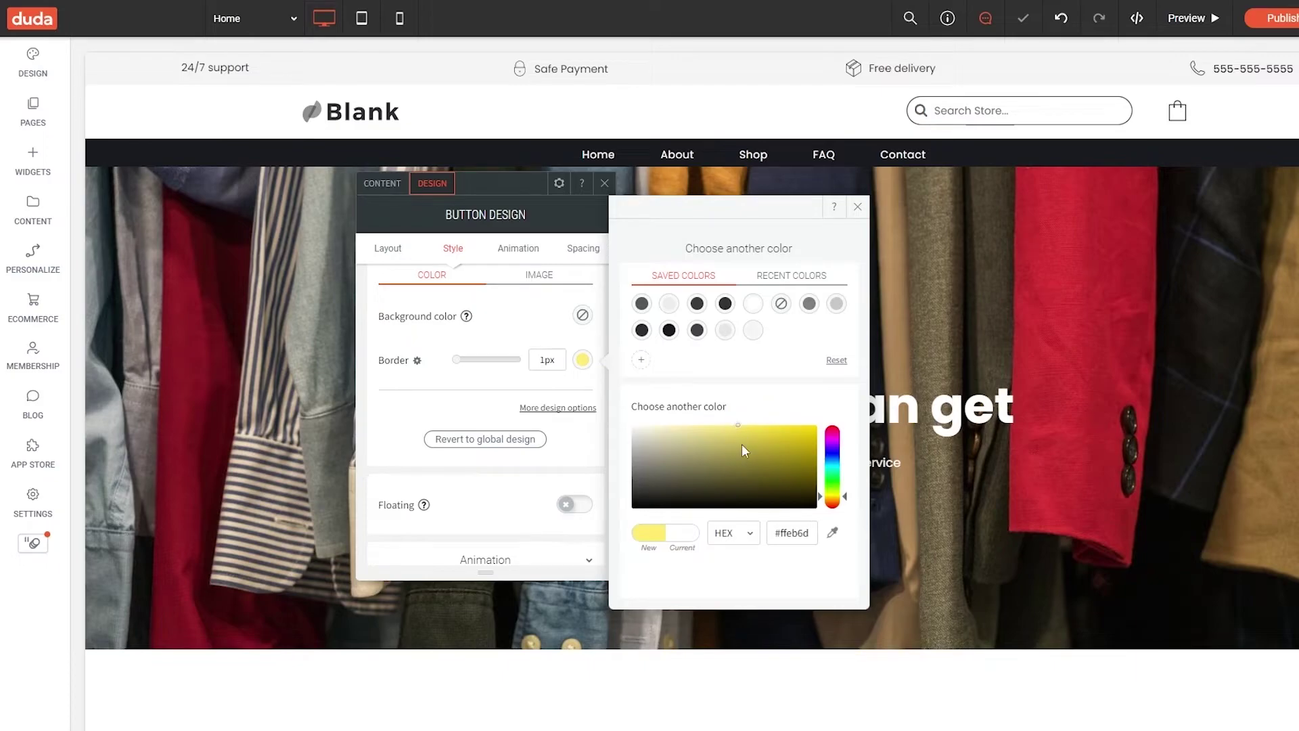
Set the Shop now button's border width to 3 px and review its additional style options
left_click(490, 406)
mouse_move(458, 360)
left_mouse_down()
mouse_move(521, 359)
mouse_move(443, 370)
left_mouse_up()
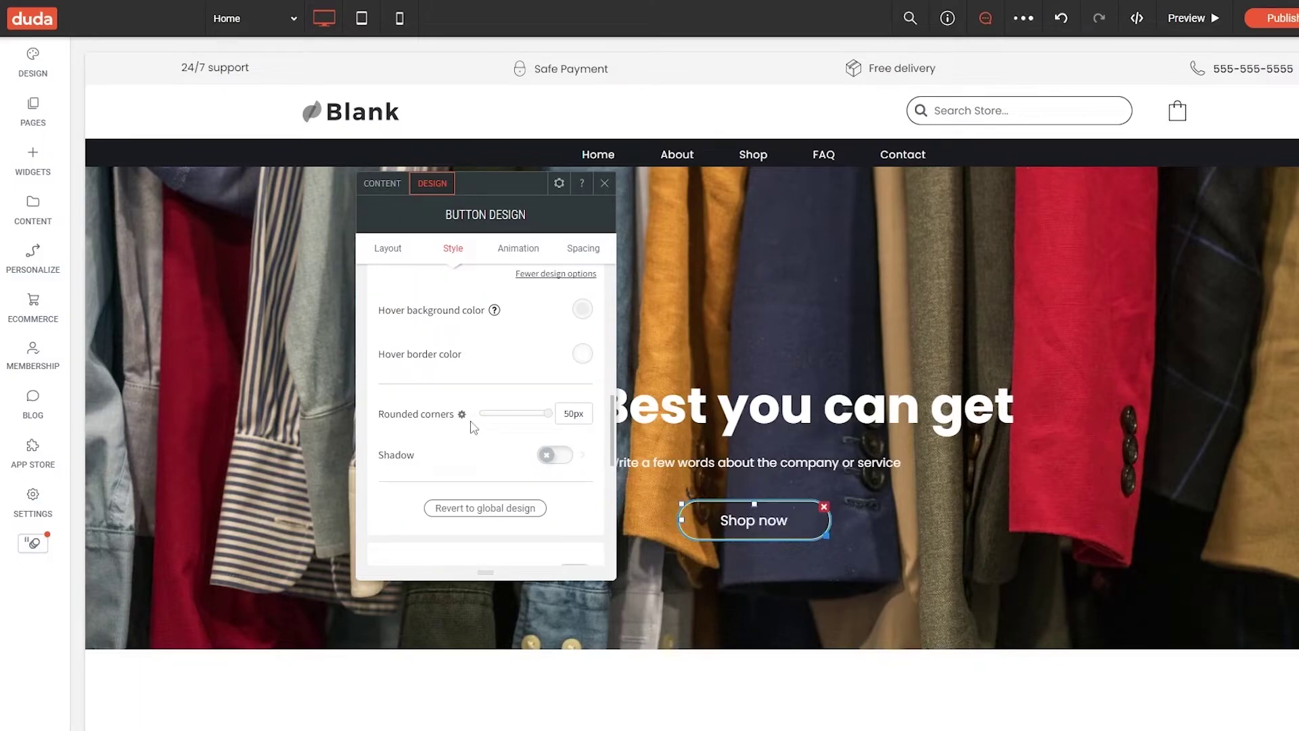
scroll(492, 466, "down", 5)
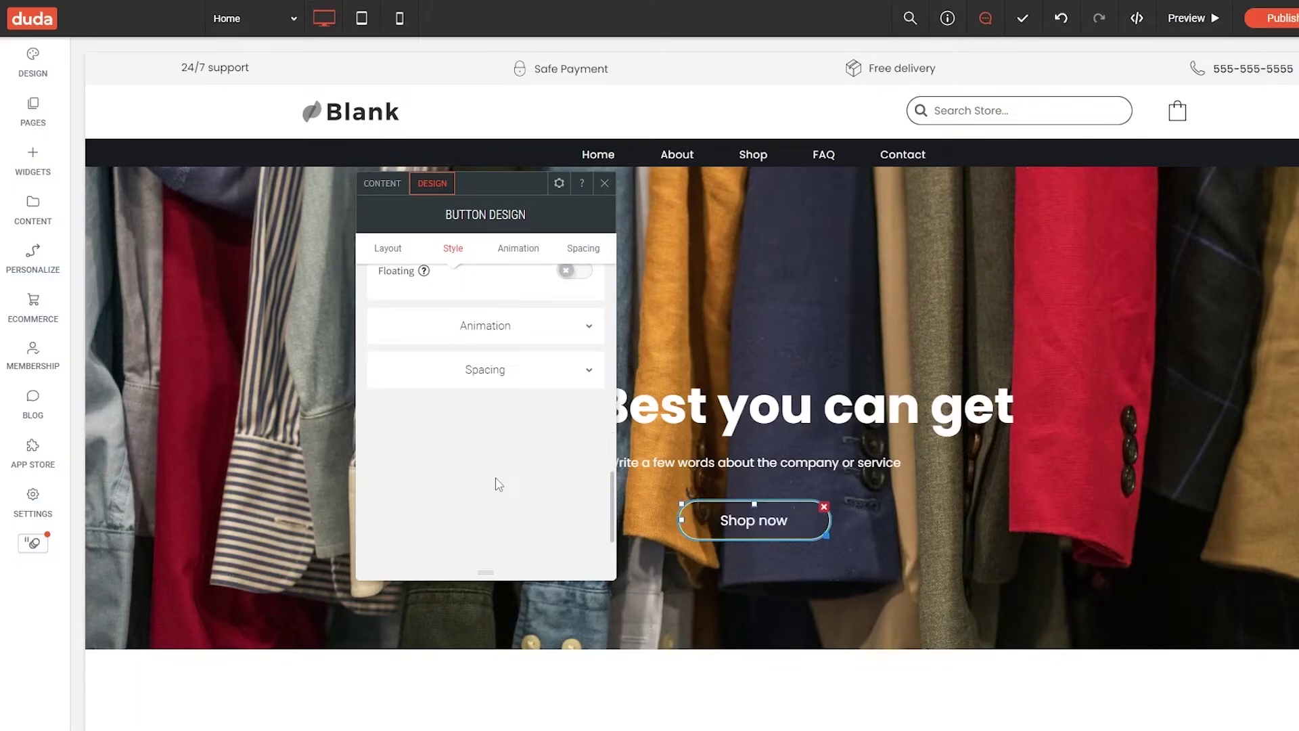
scroll(494, 482, "up", 7)
scroll(498, 482, "up", 2)
Check the Shop now button's background image options and close its design settings
left_click(538, 369)
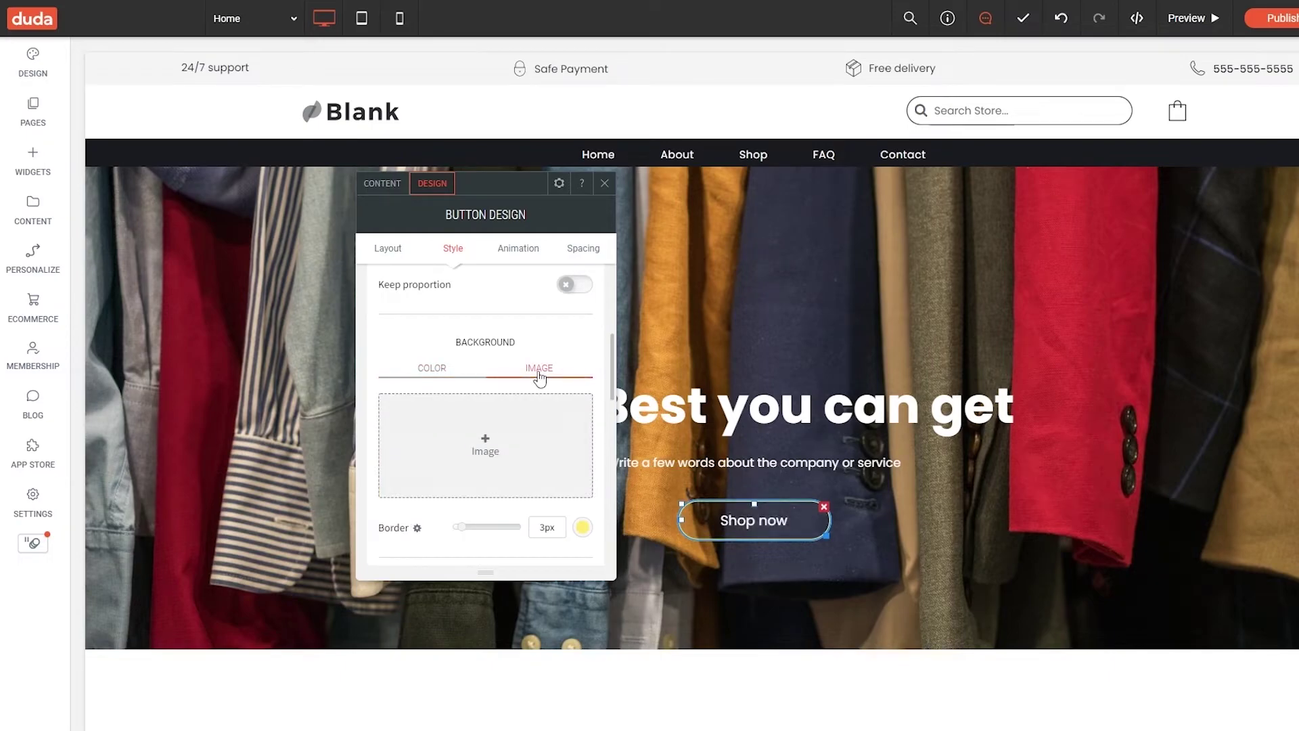
scroll(469, 411, "down", 2)
scroll(470, 411, "down", 2)
scroll(481, 392, "up", 3)
left_click(604, 184)
Inspect the content settings of the product gallery in the Shop by category section and close them
scroll(656, 673, "down", 2)
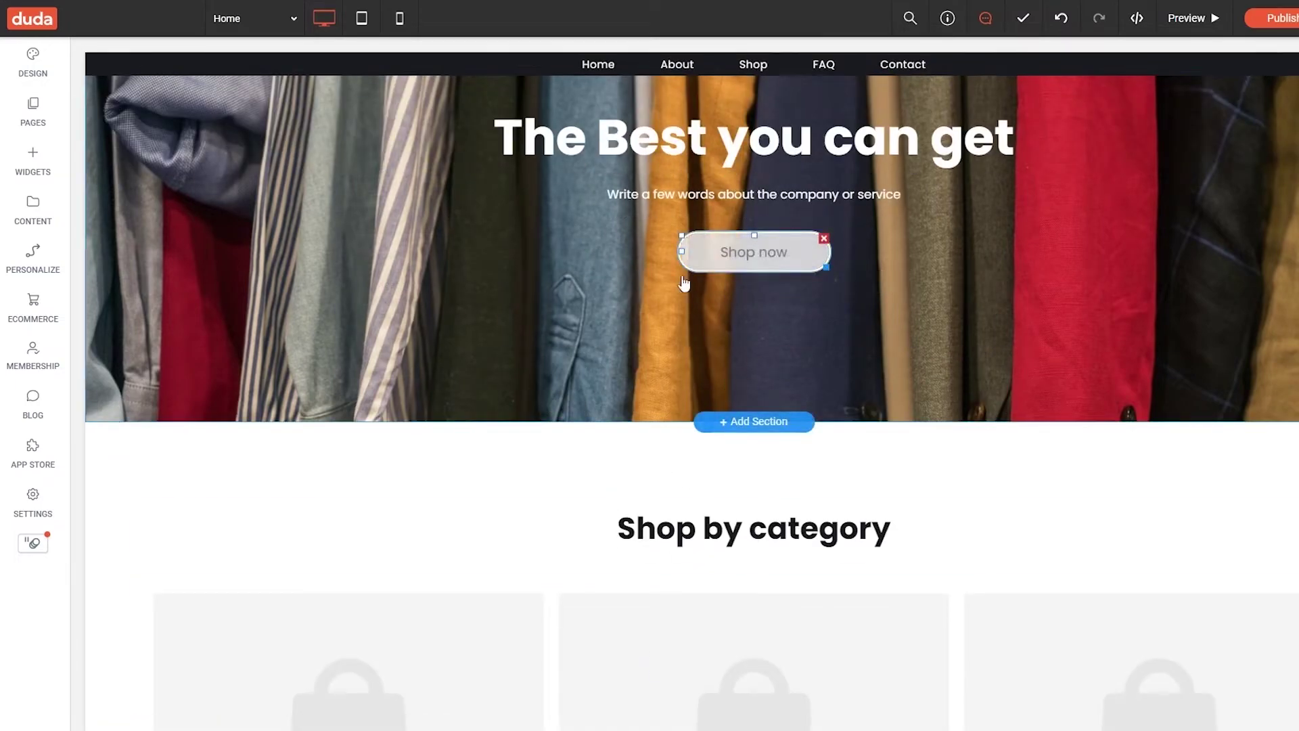
scroll(449, 563, "down", 5)
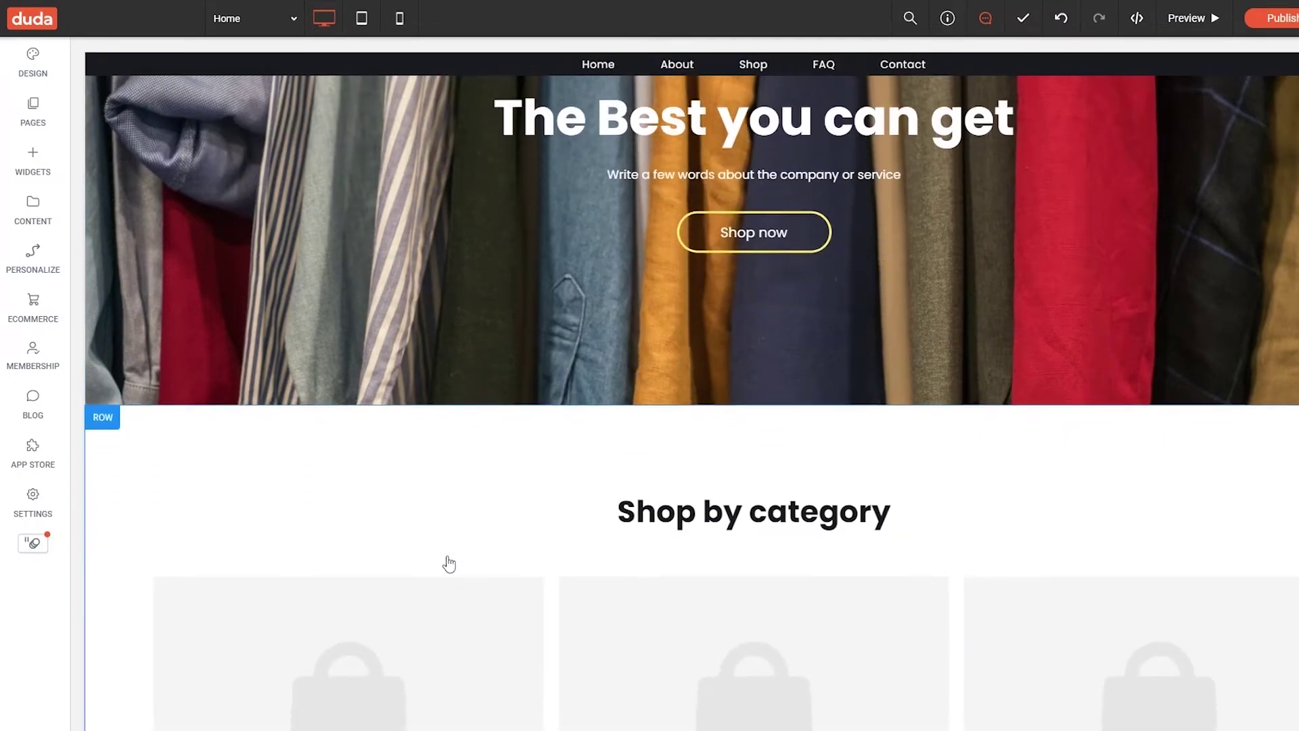
scroll(450, 563, "down", 1)
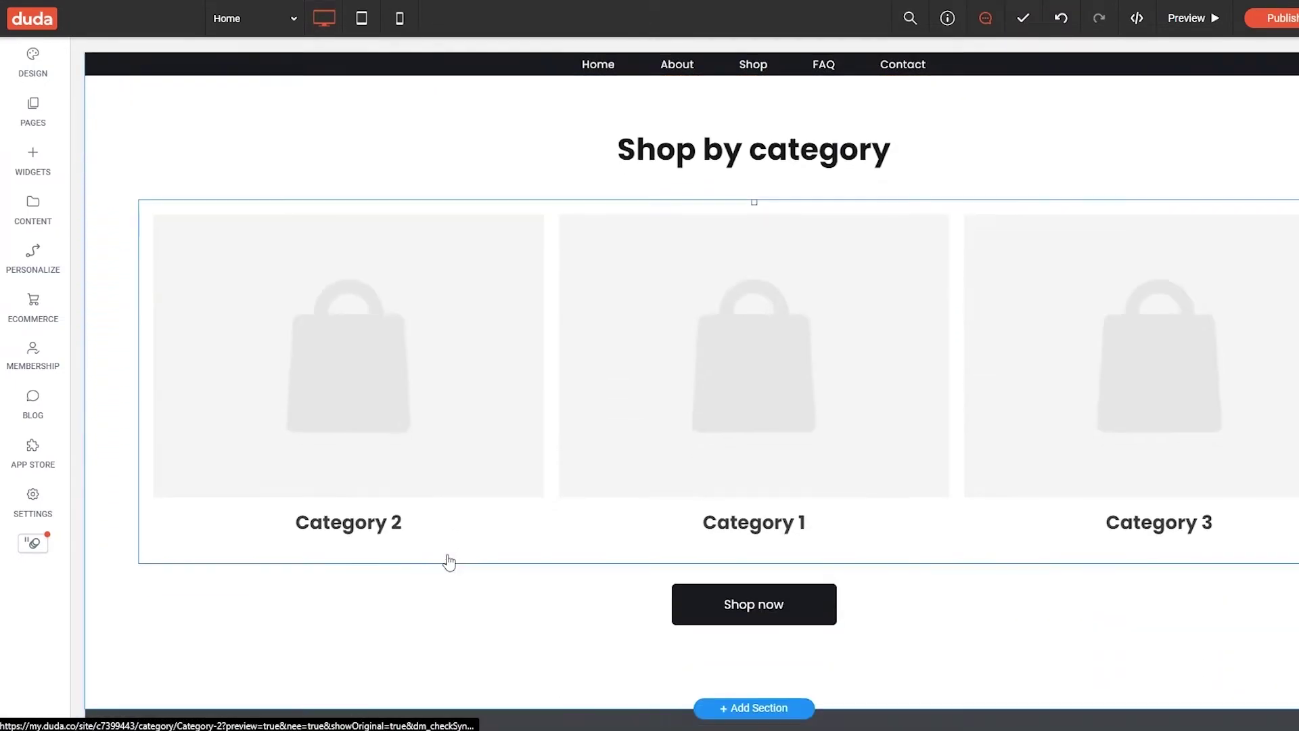
left_click(419, 405)
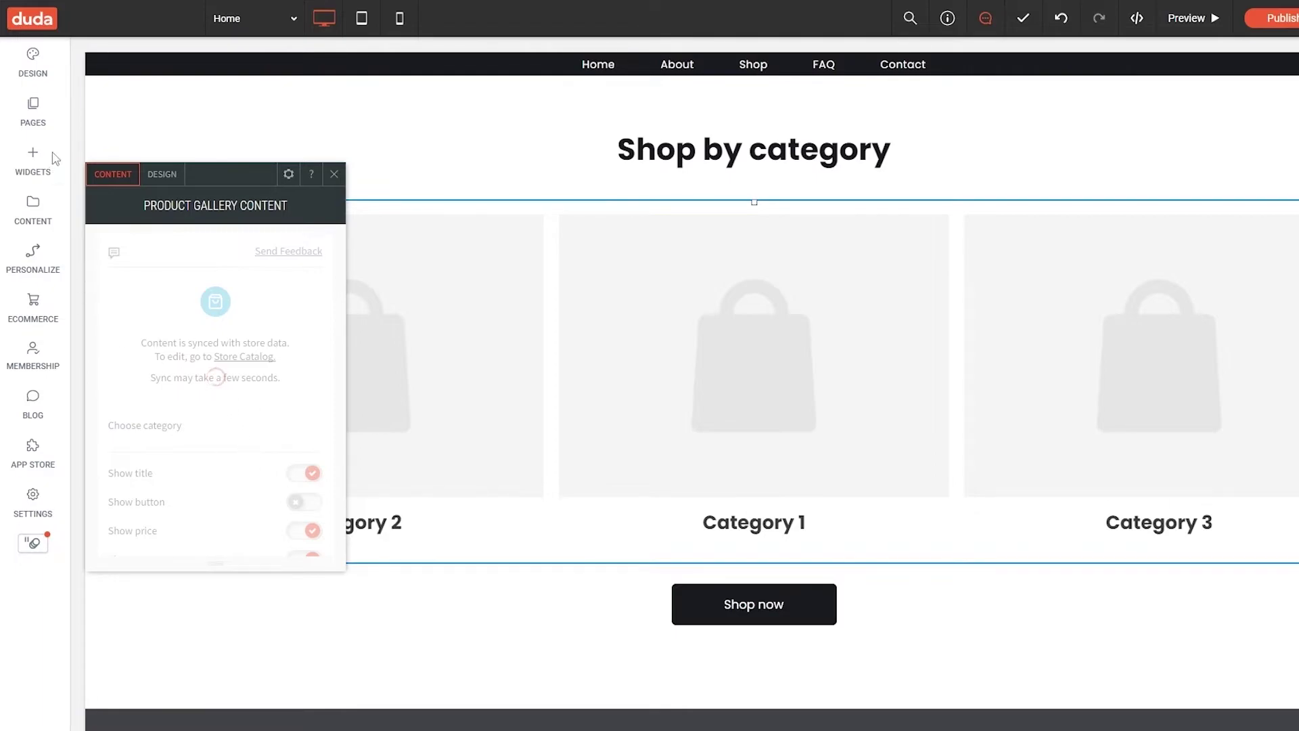
left_click(333, 174)
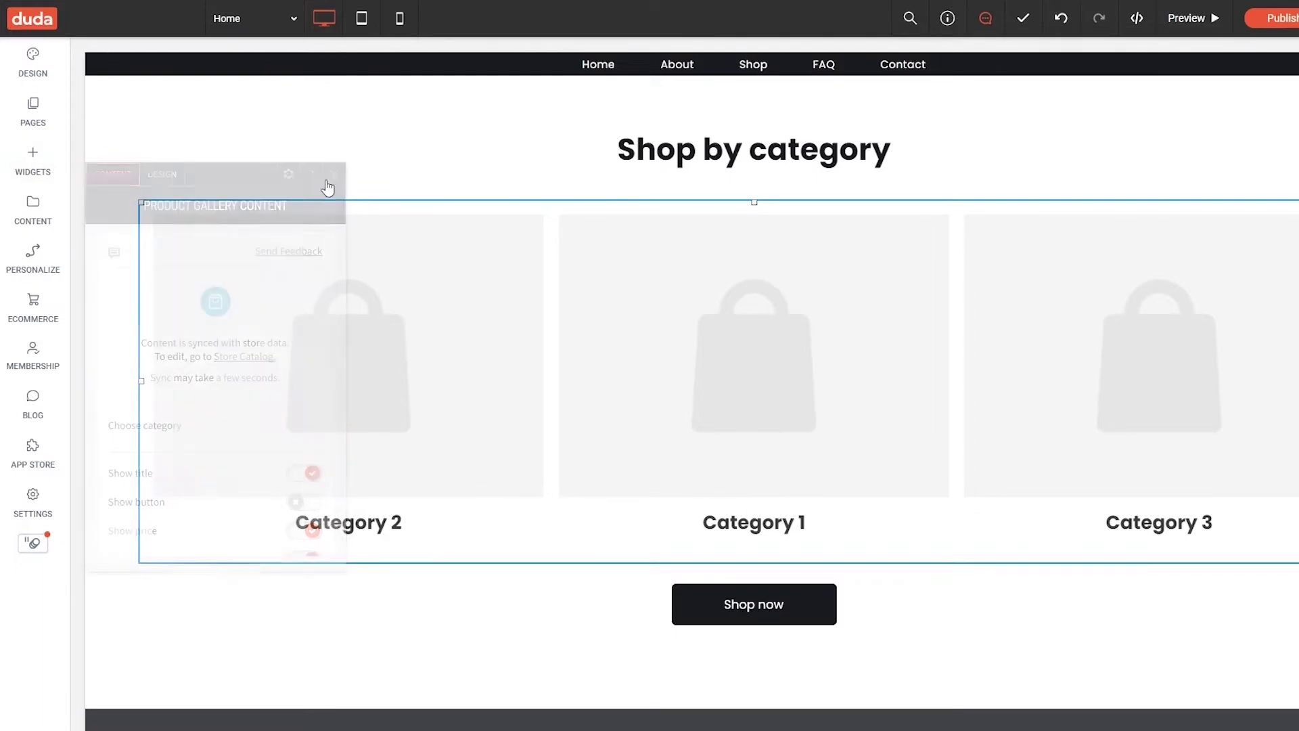
Check the Collections area of the content library, then leave the library
left_click(36, 212)
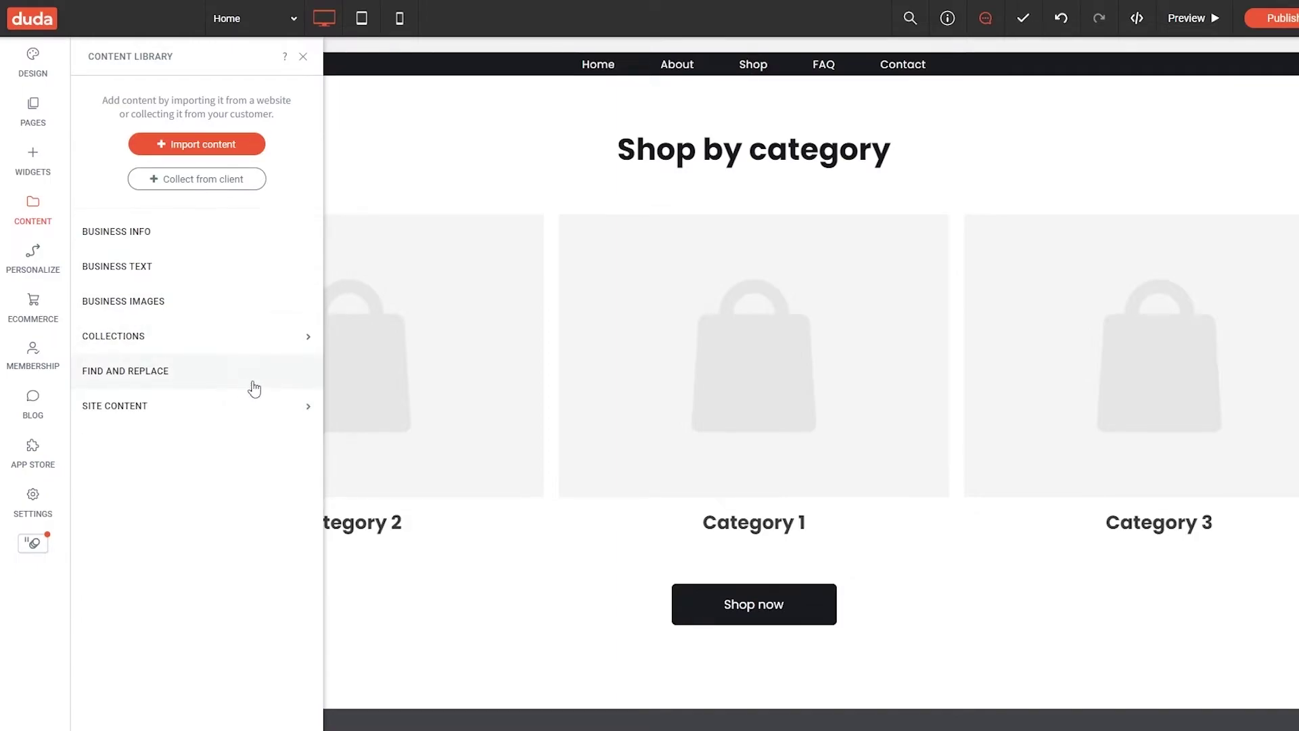
left_click(297, 347)
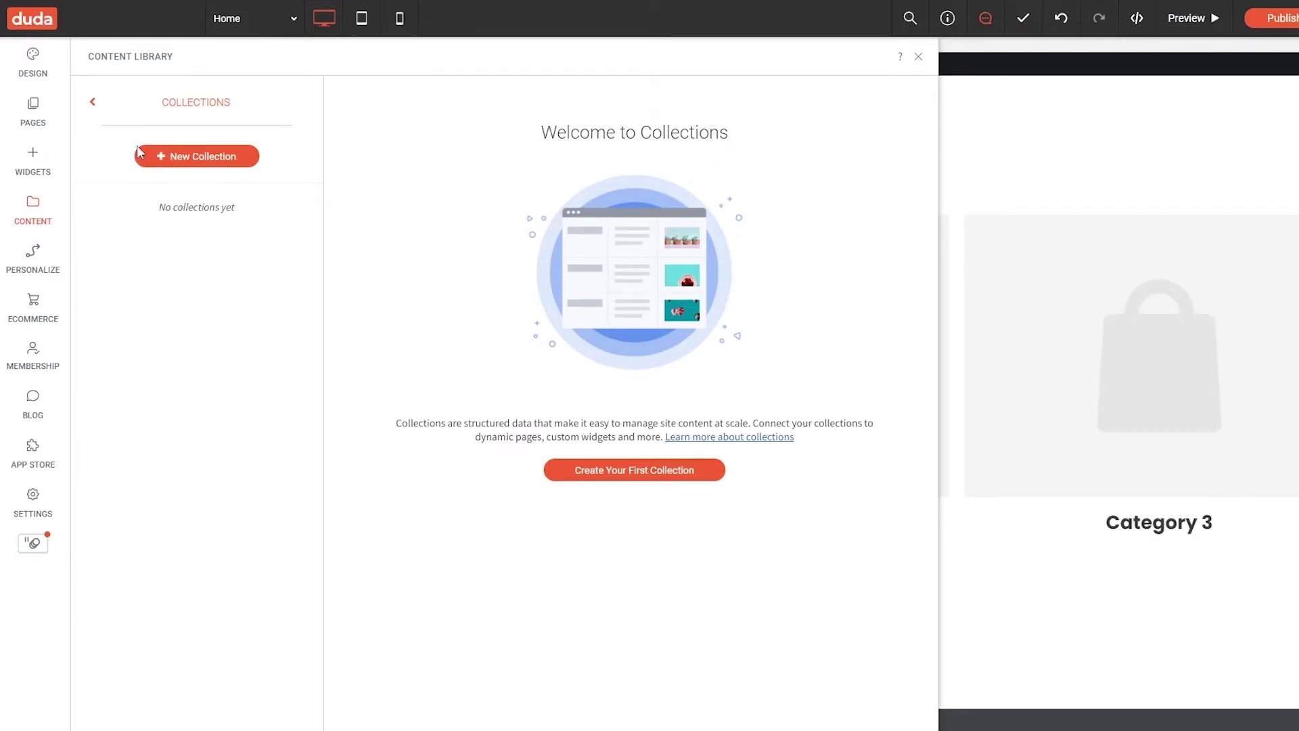
left_click(33, 206)
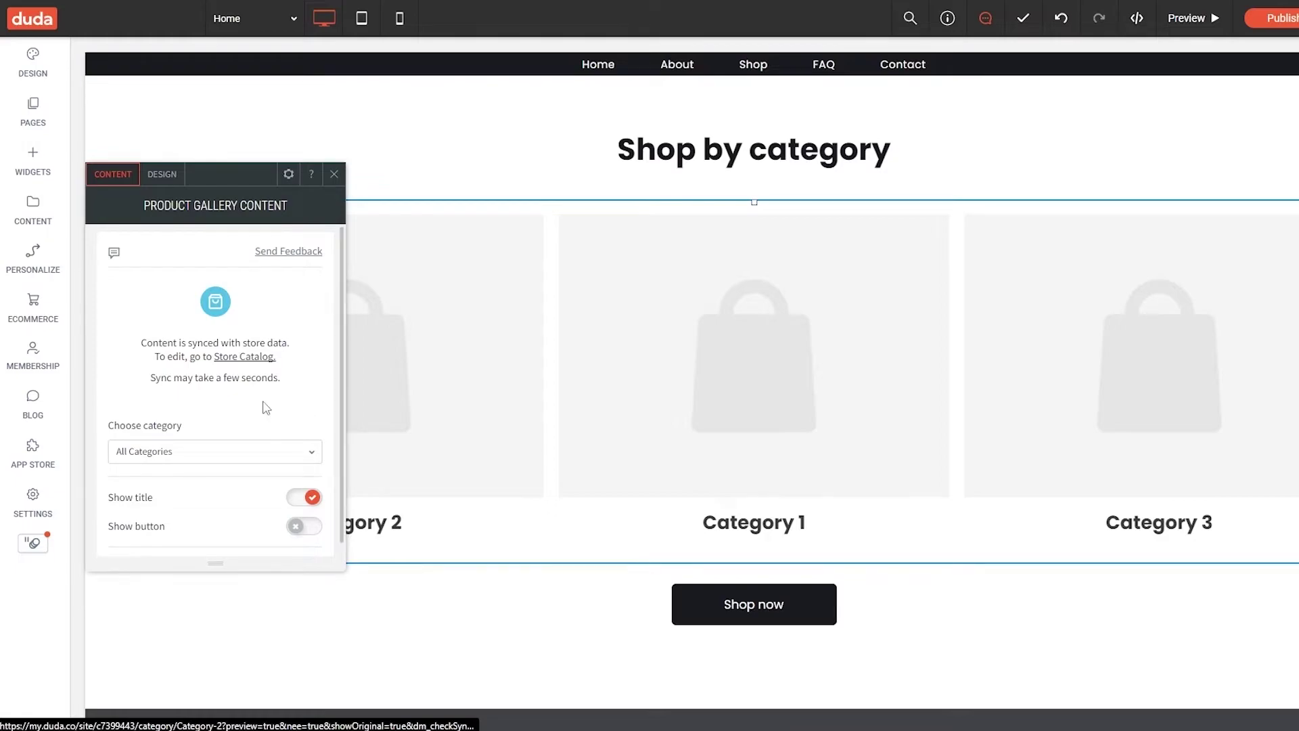
Open the store catalog from the Shop by category gallery's content settings and examine the sample product list
scroll(267, 408, "down", 1)
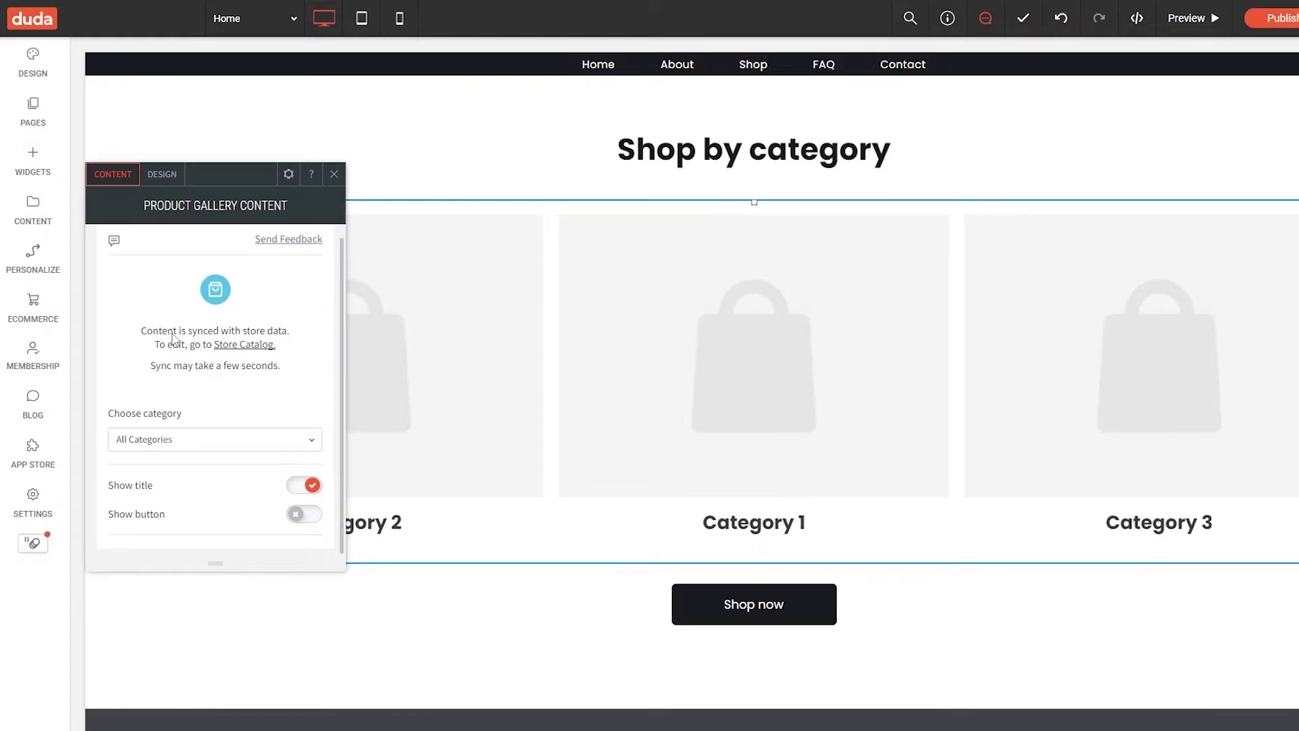
left_click(238, 345)
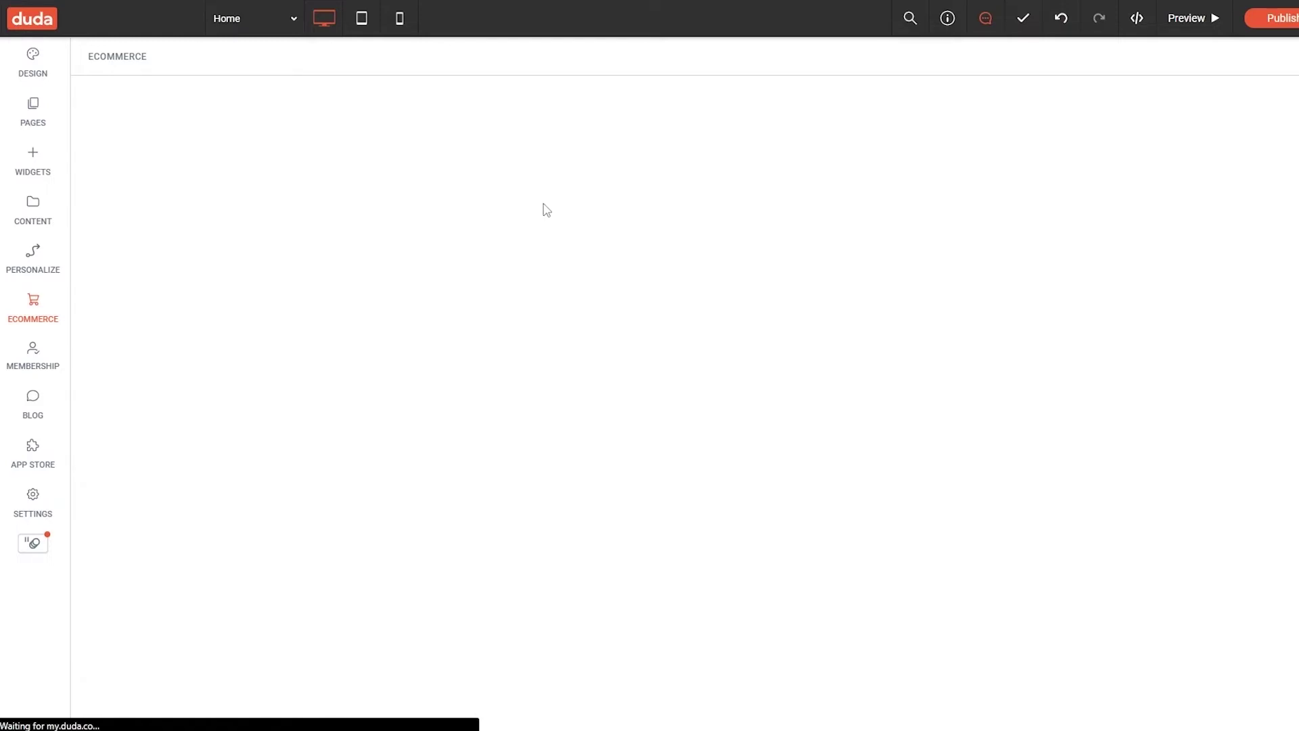
scroll(507, 385, "down", 6)
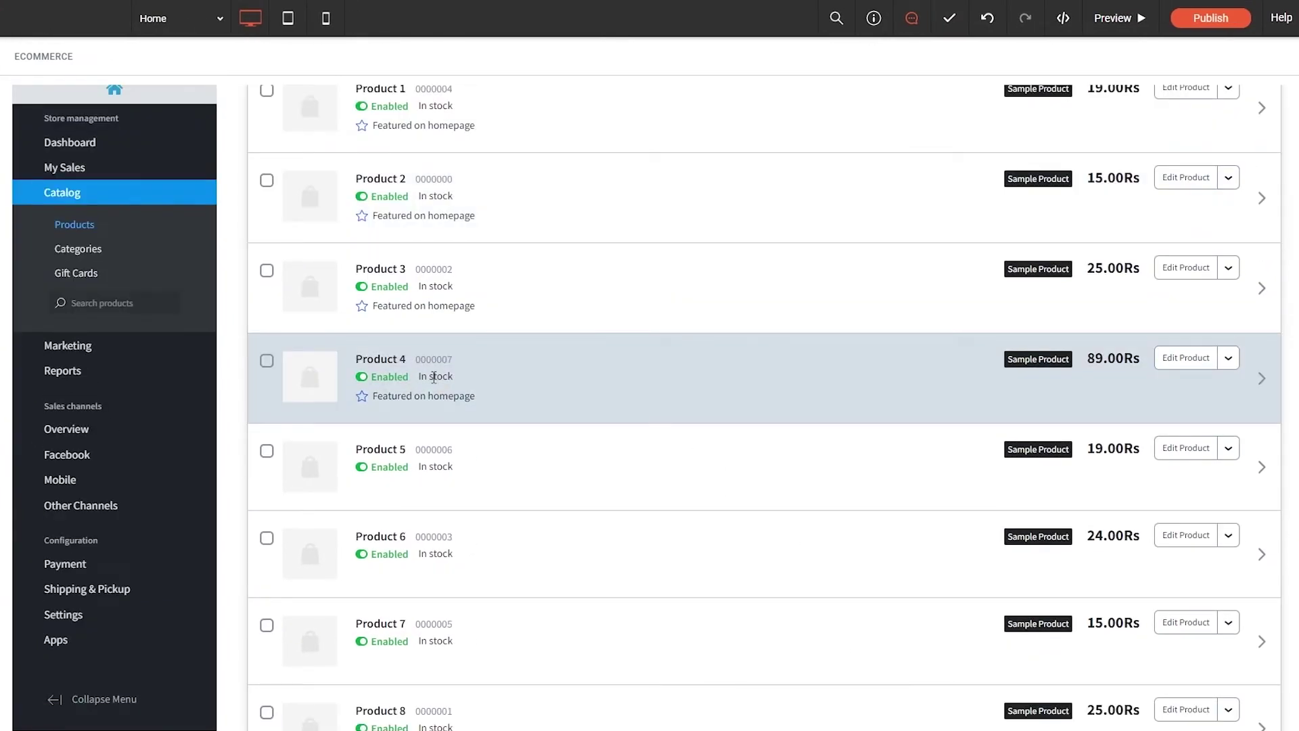
scroll(558, 395, "up", 6)
scroll(534, 379, "down", 3)
scroll(499, 371, "up", 3)
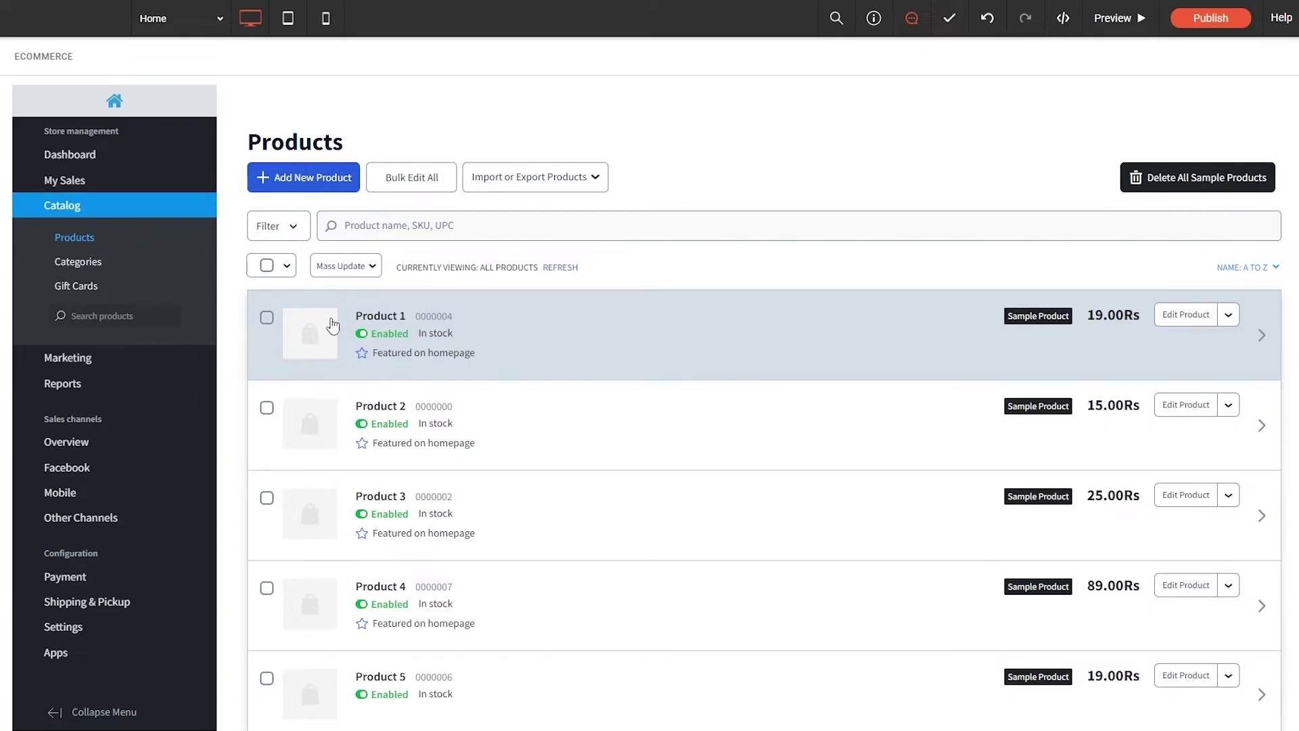
scroll(755, 378, "down", 1)
scroll(649, 443, "down", 3)
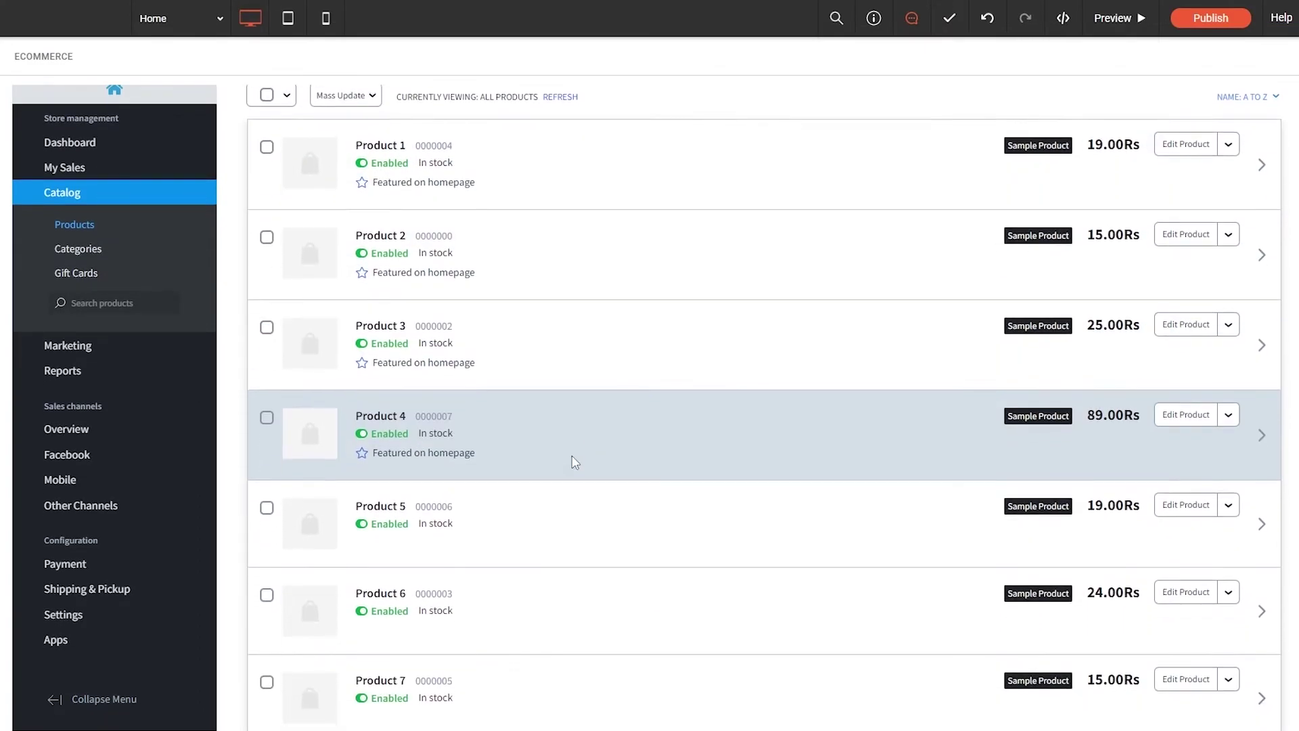
scroll(408, 519, "up", 5)
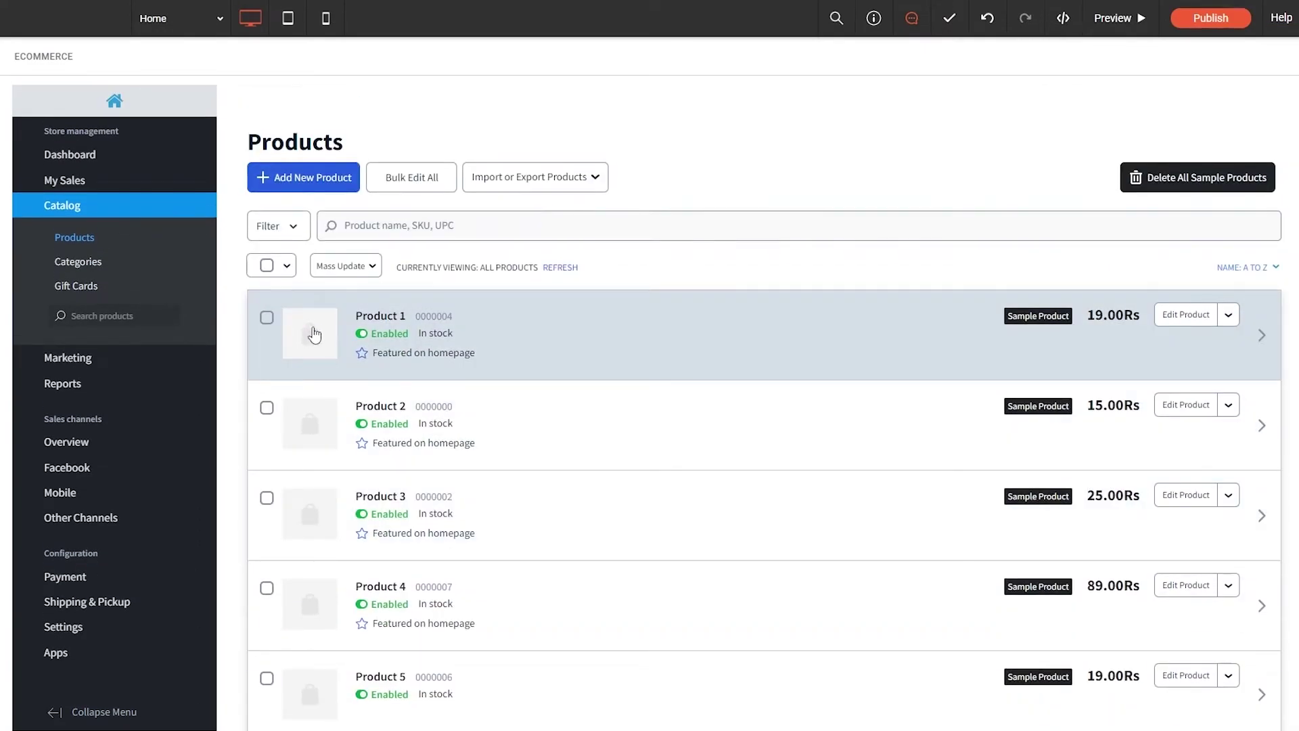
Delete all sample products from the store catalog
left_click(266, 265)
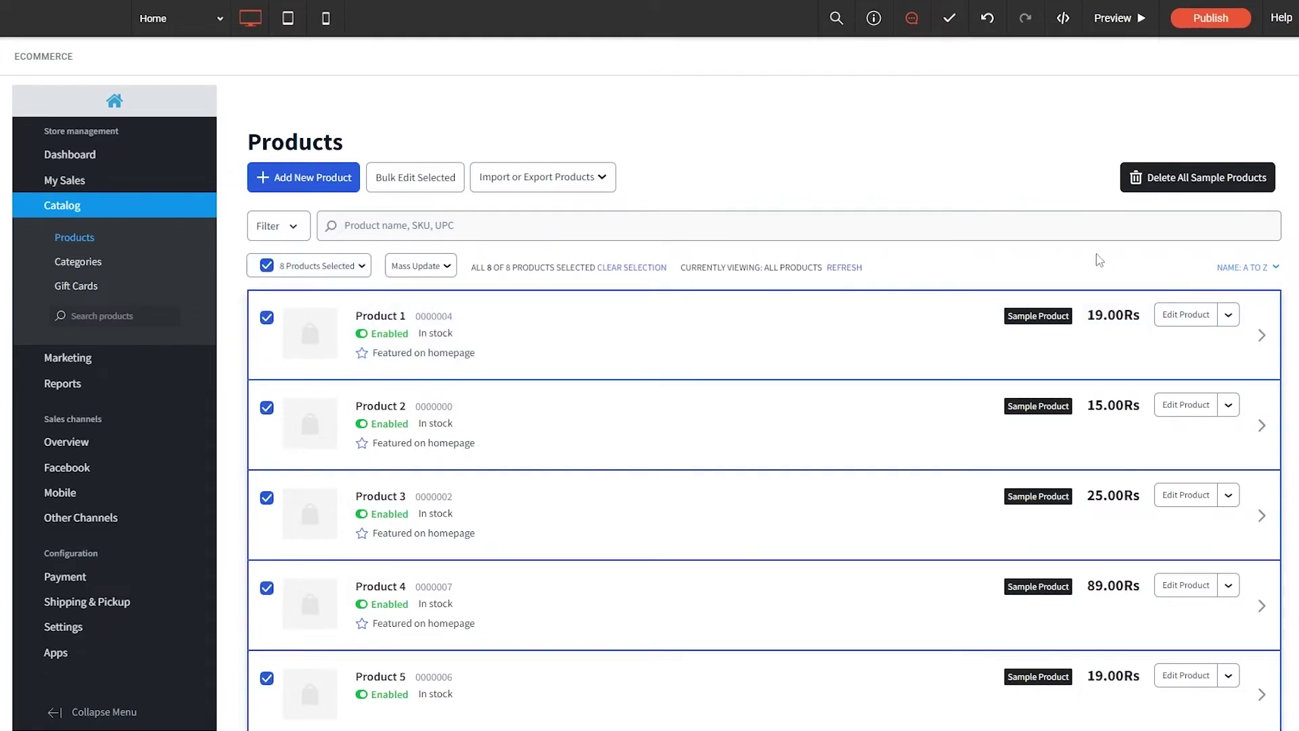
left_click(1208, 180)
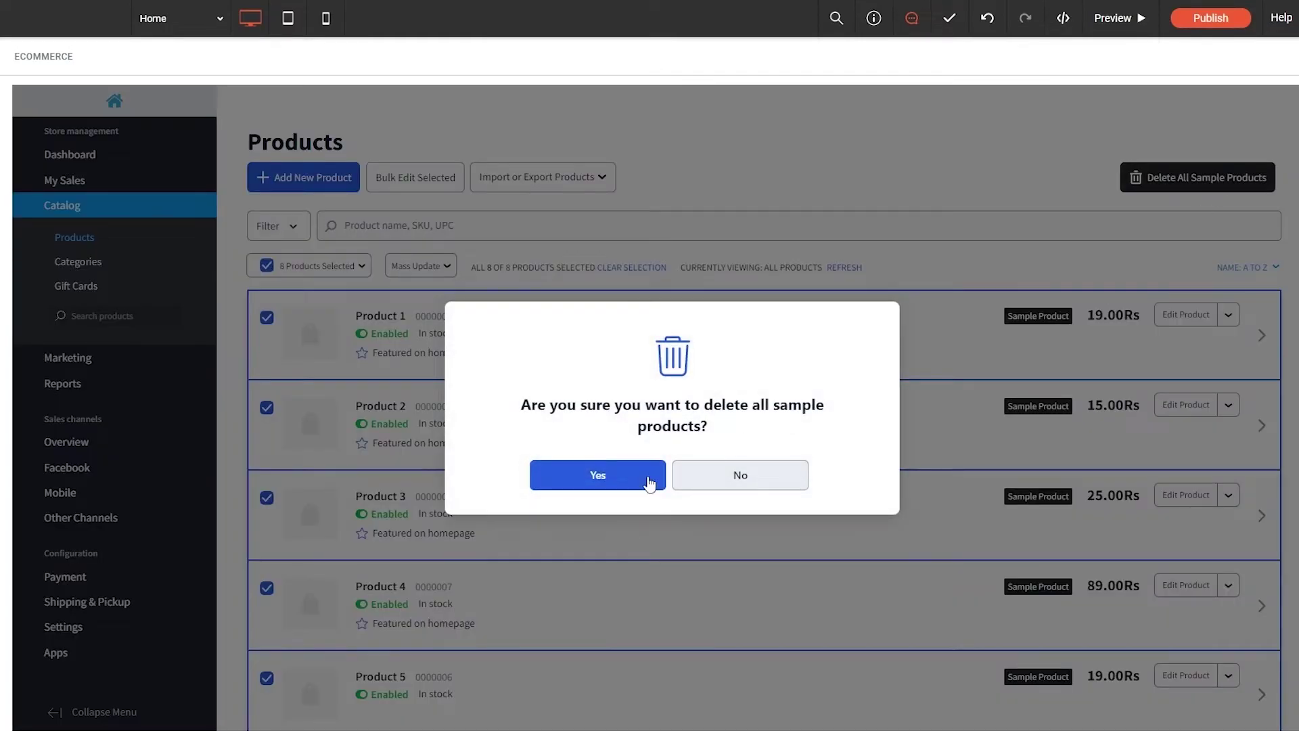
left_click(648, 482)
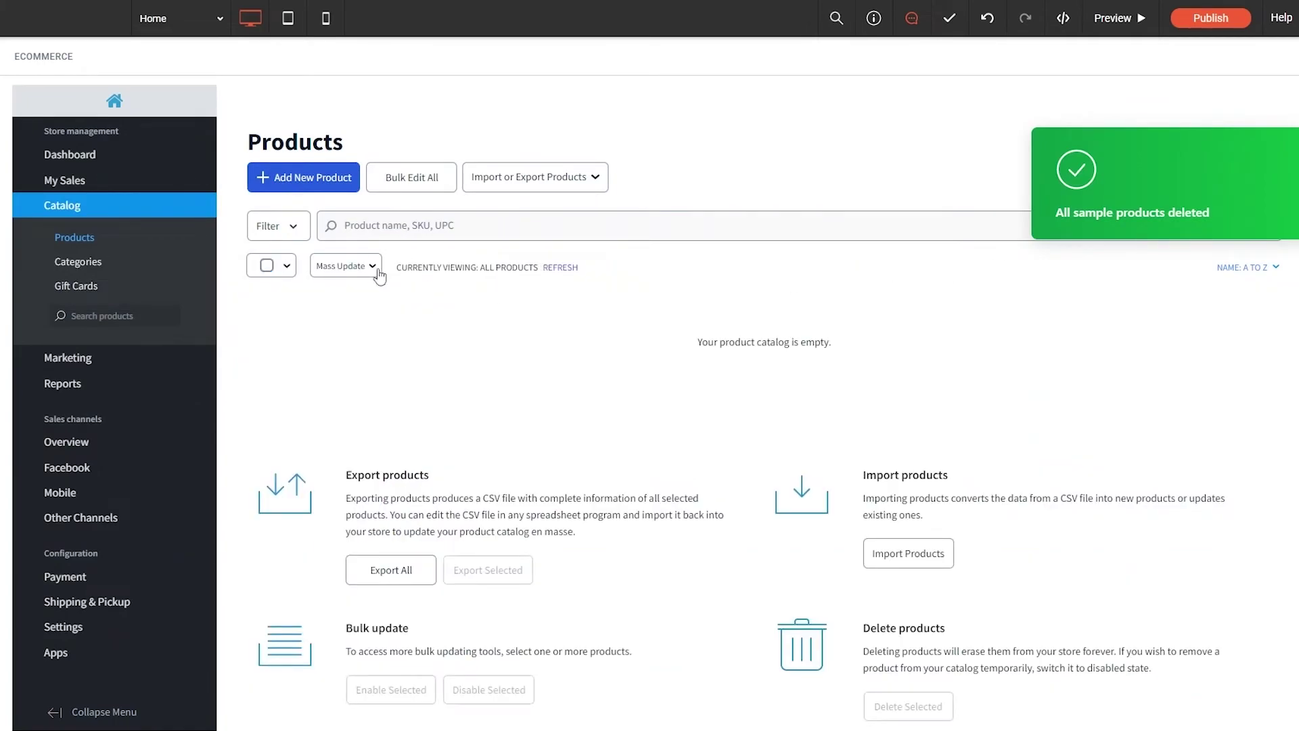
Start adding a new product to the catalog and open the image picker for its main image
left_click(310, 177)
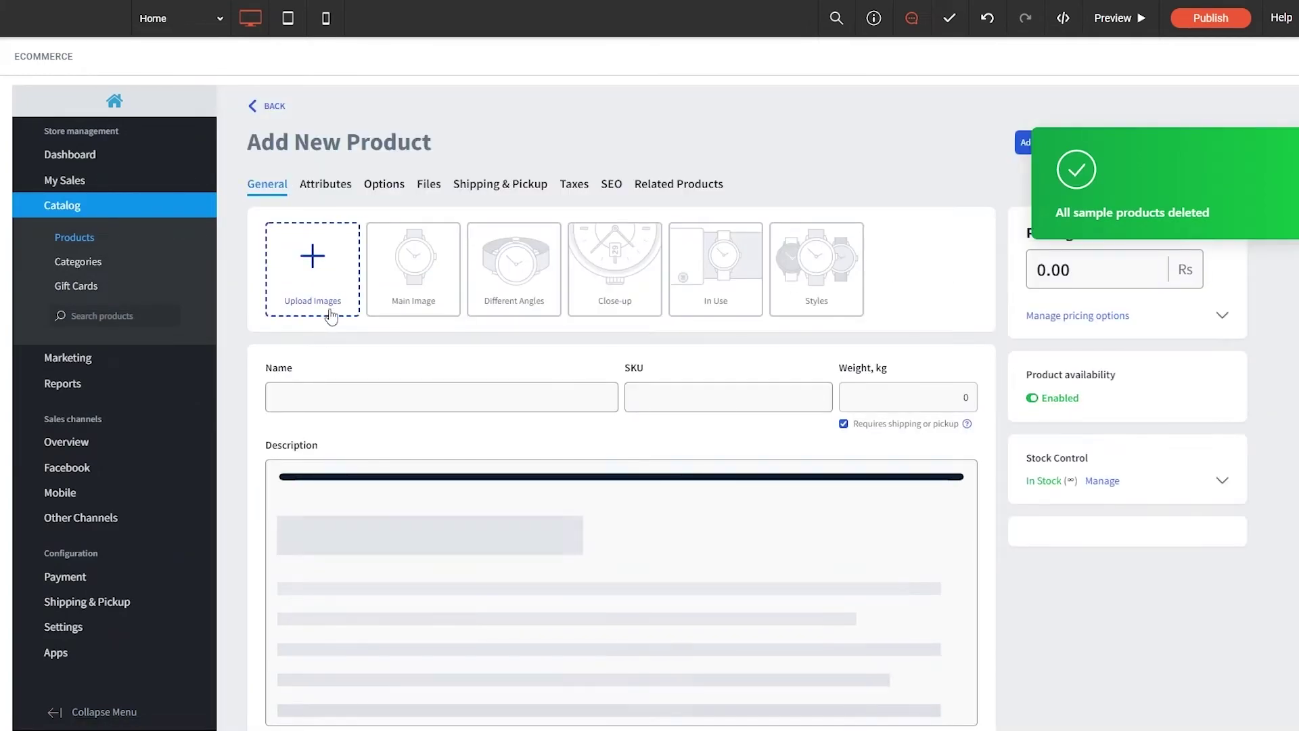
scroll(409, 404, "down", 3)
scroll(420, 391, "up", 2)
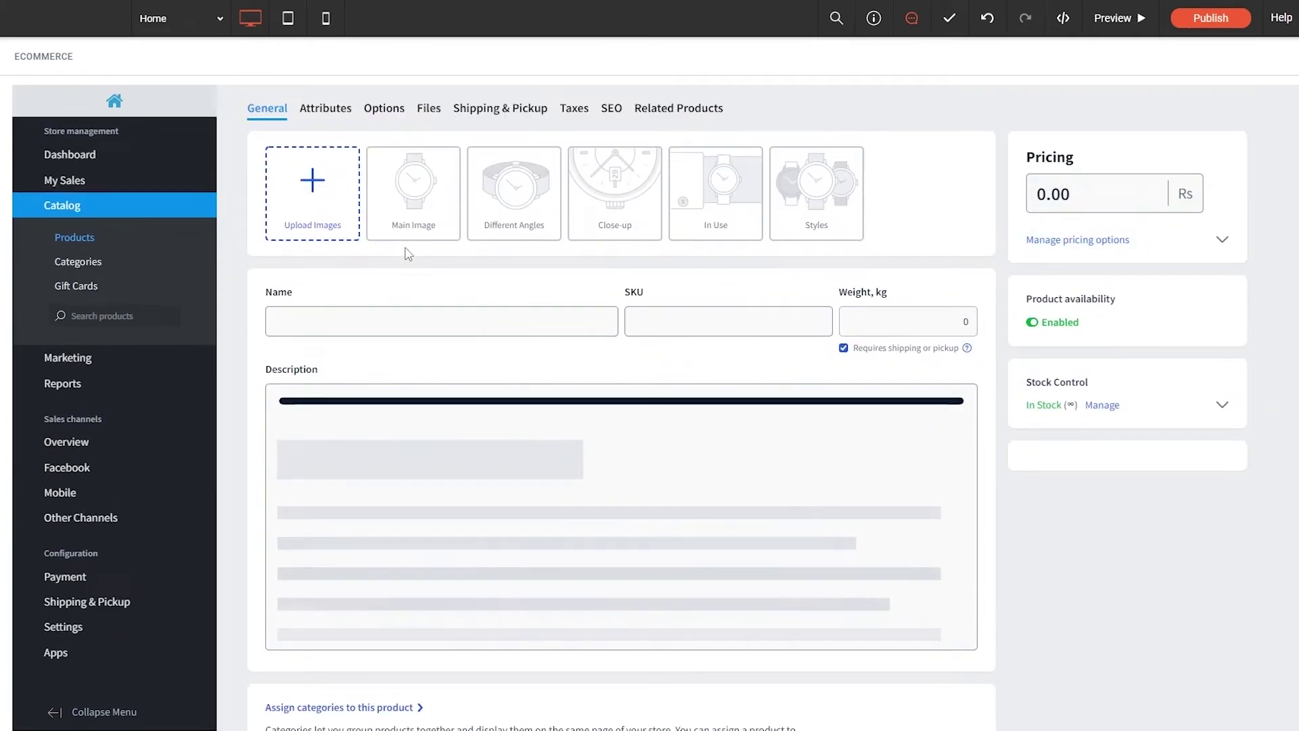
left_click(402, 226)
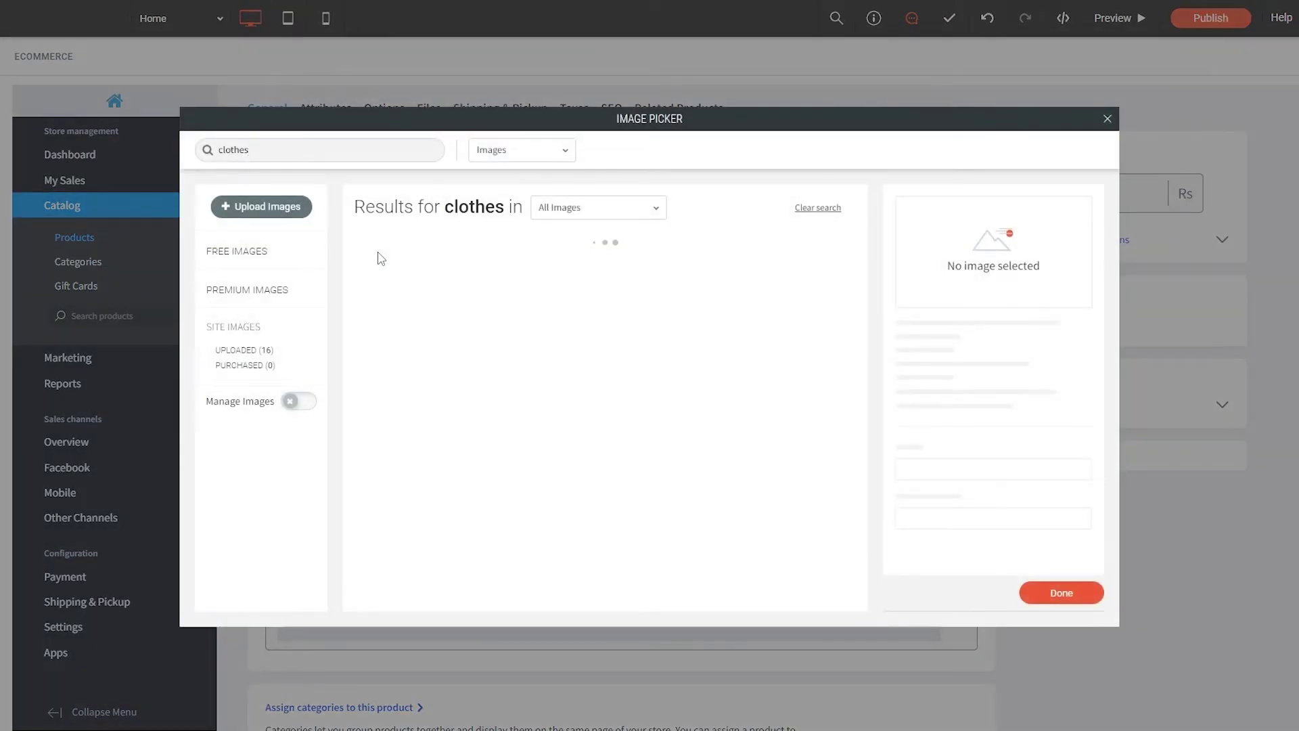
left_click(274, 208)
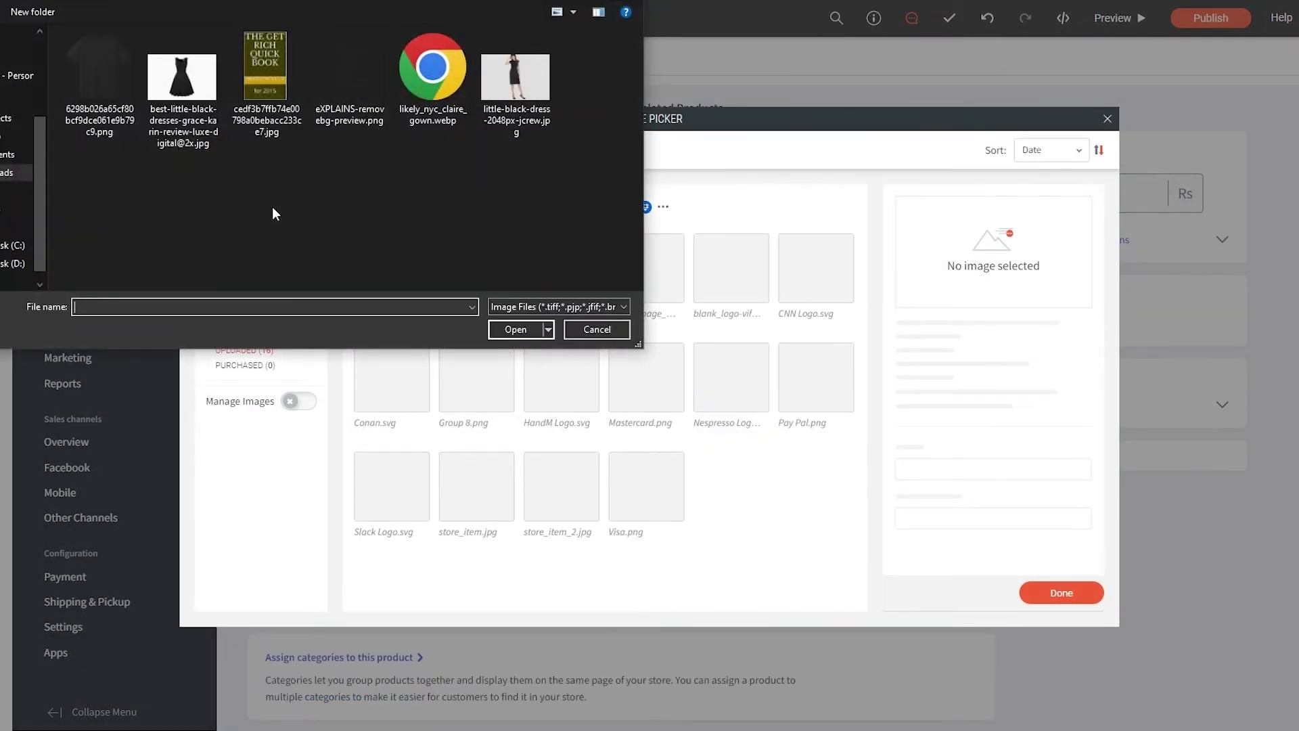
left_click(515, 81)
left_click(456, 87, "ctrl")
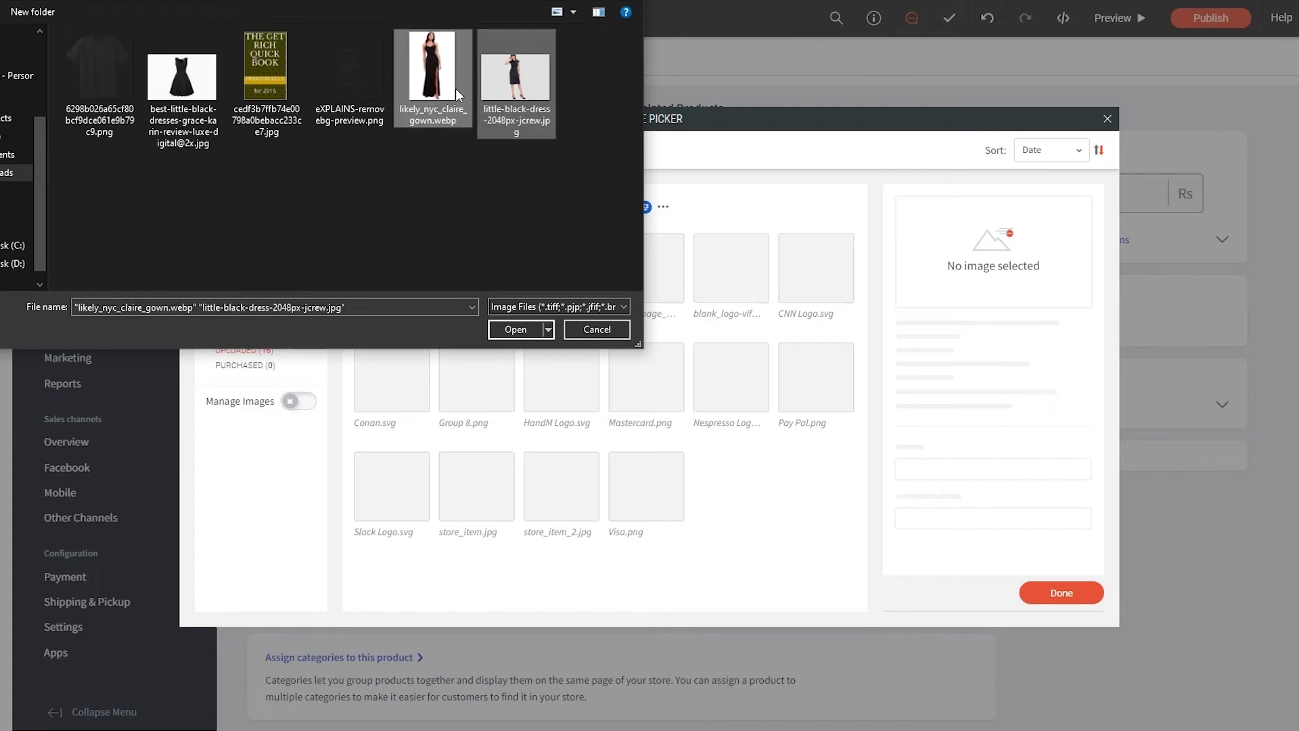
left_click(199, 137, "ctrl")
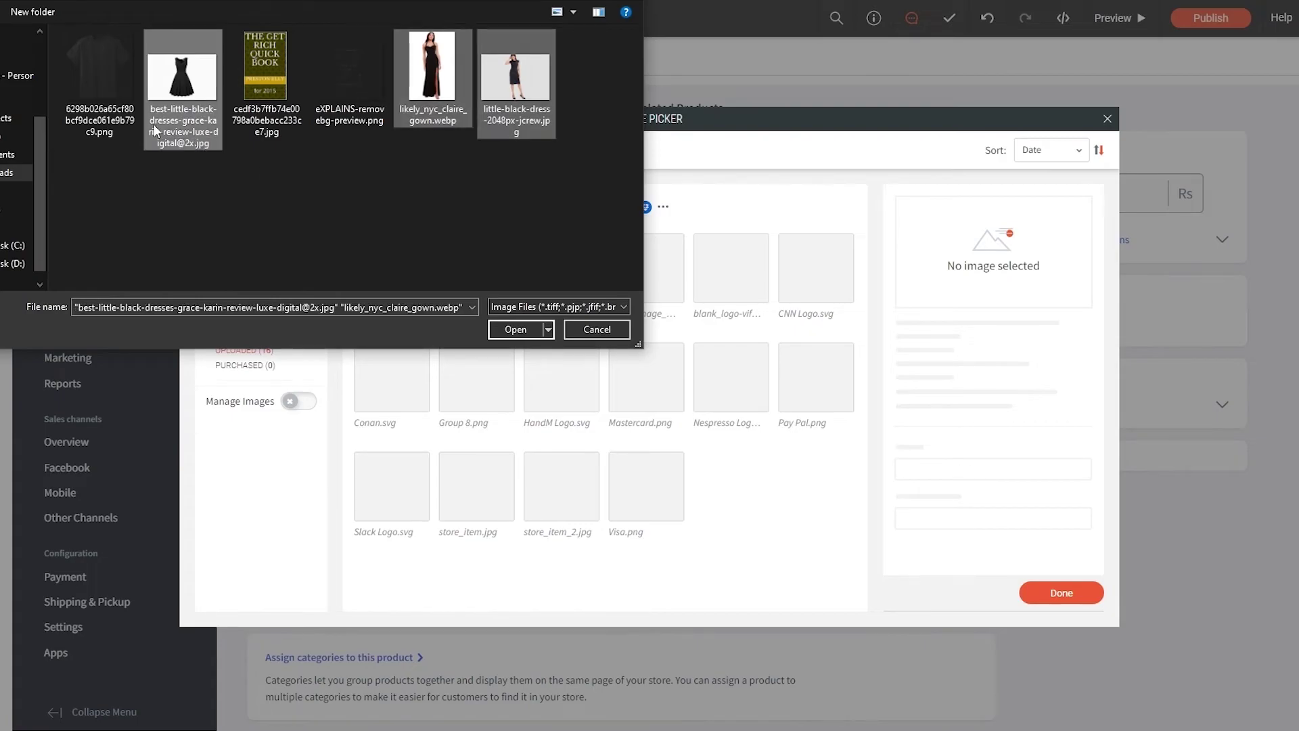
left_click(523, 333)
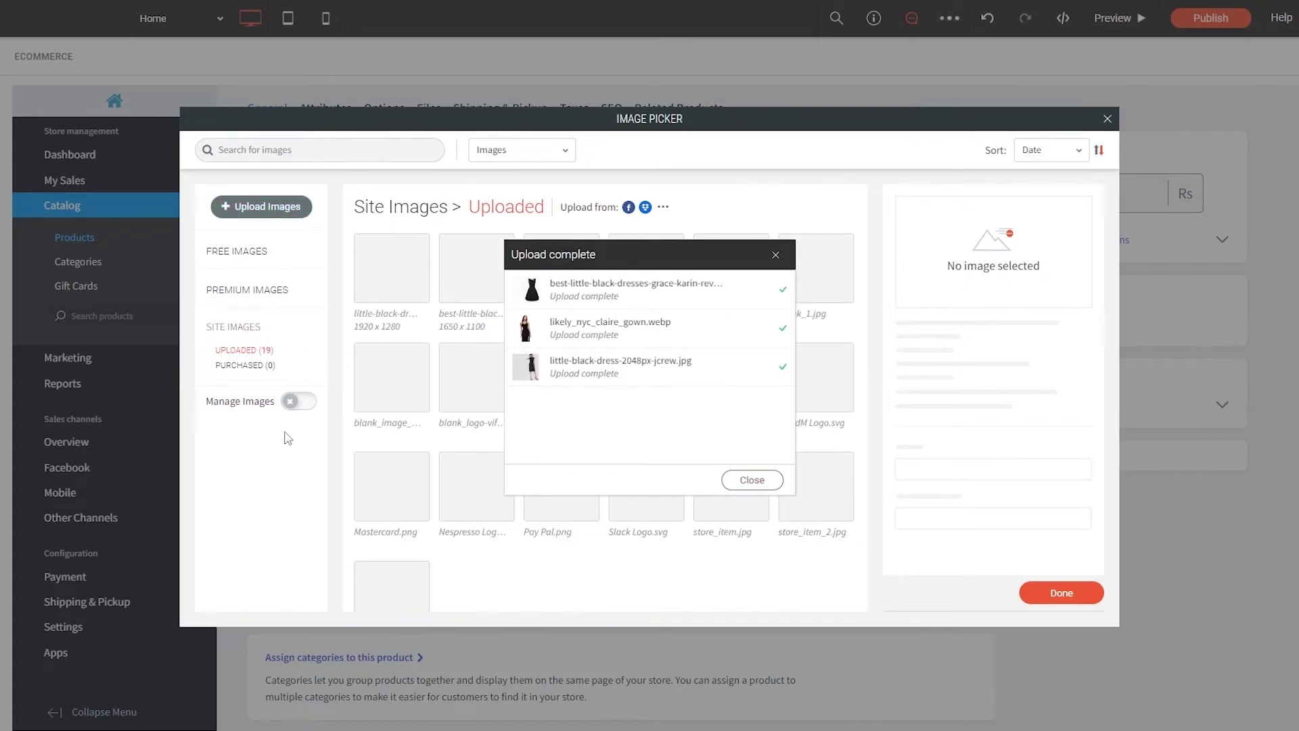
left_click(775, 254)
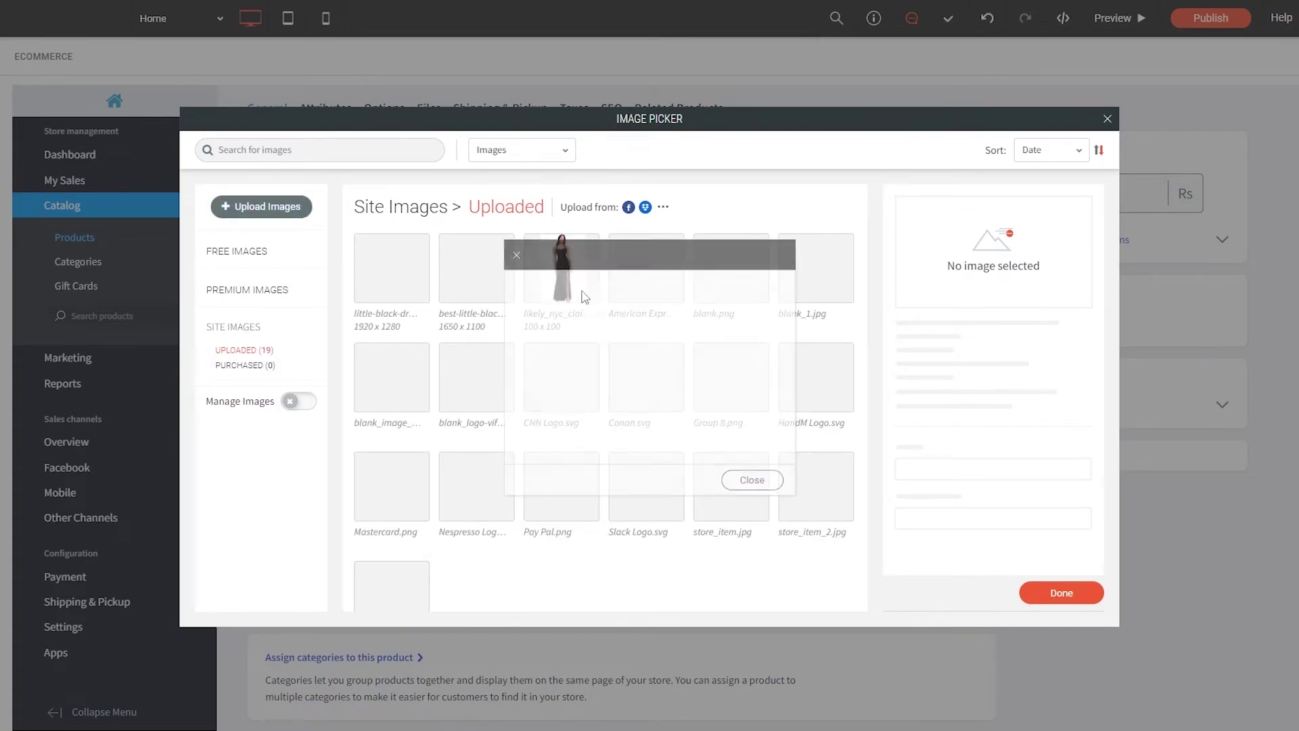
left_click(393, 268)
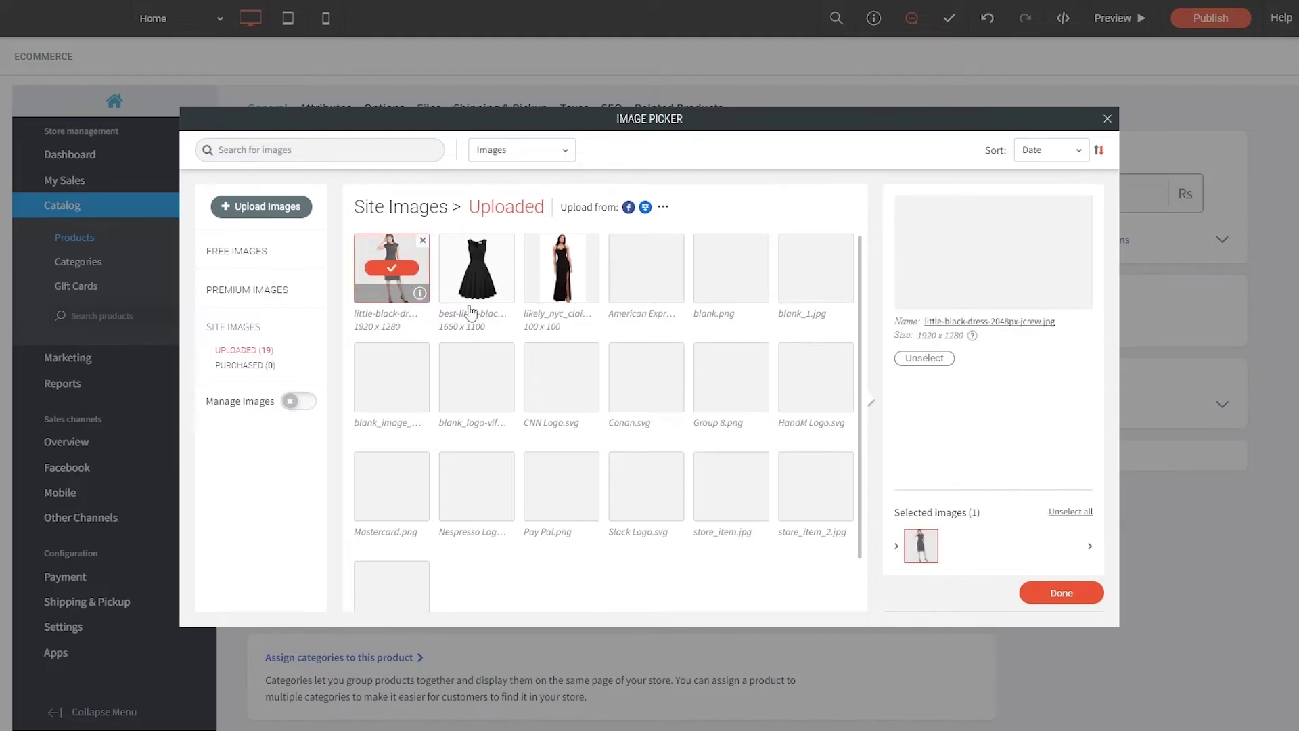
left_click(1068, 598)
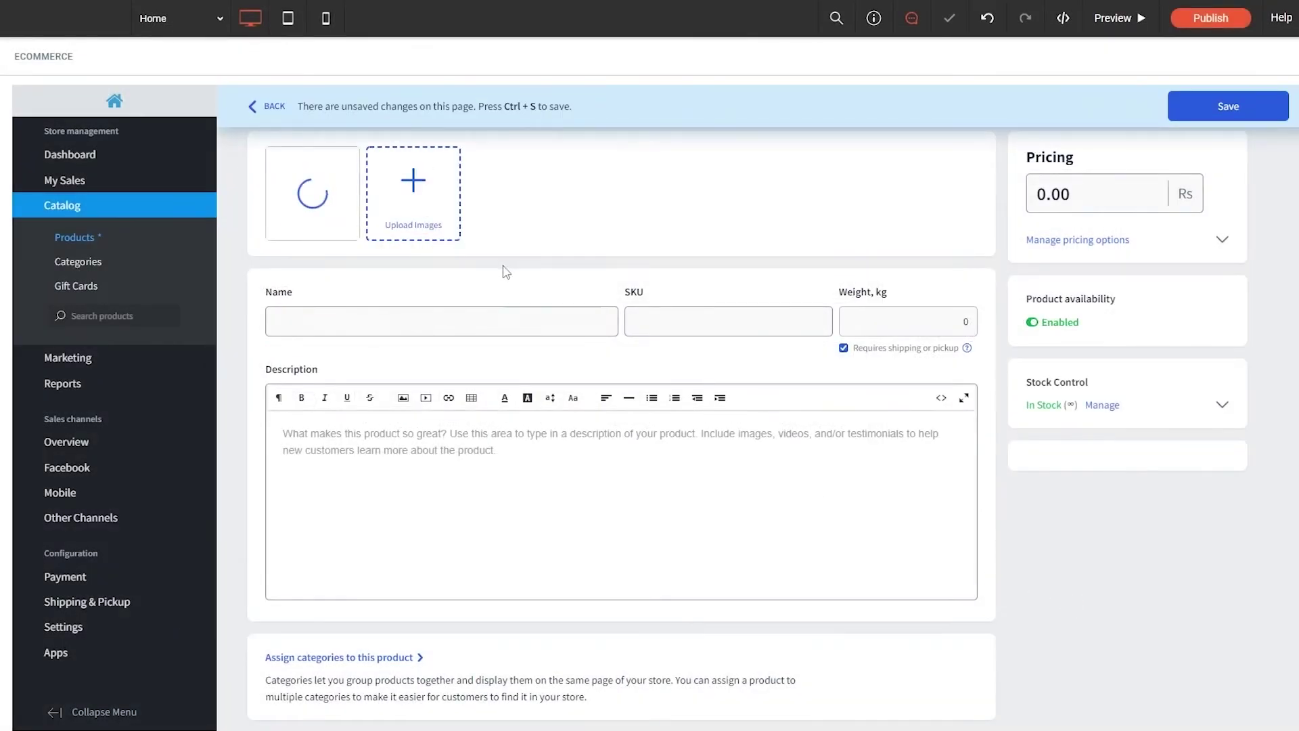
Name the new product Black Party Dress, with SKU 1234124 and a weight of 1 kg
left_click(439, 315)
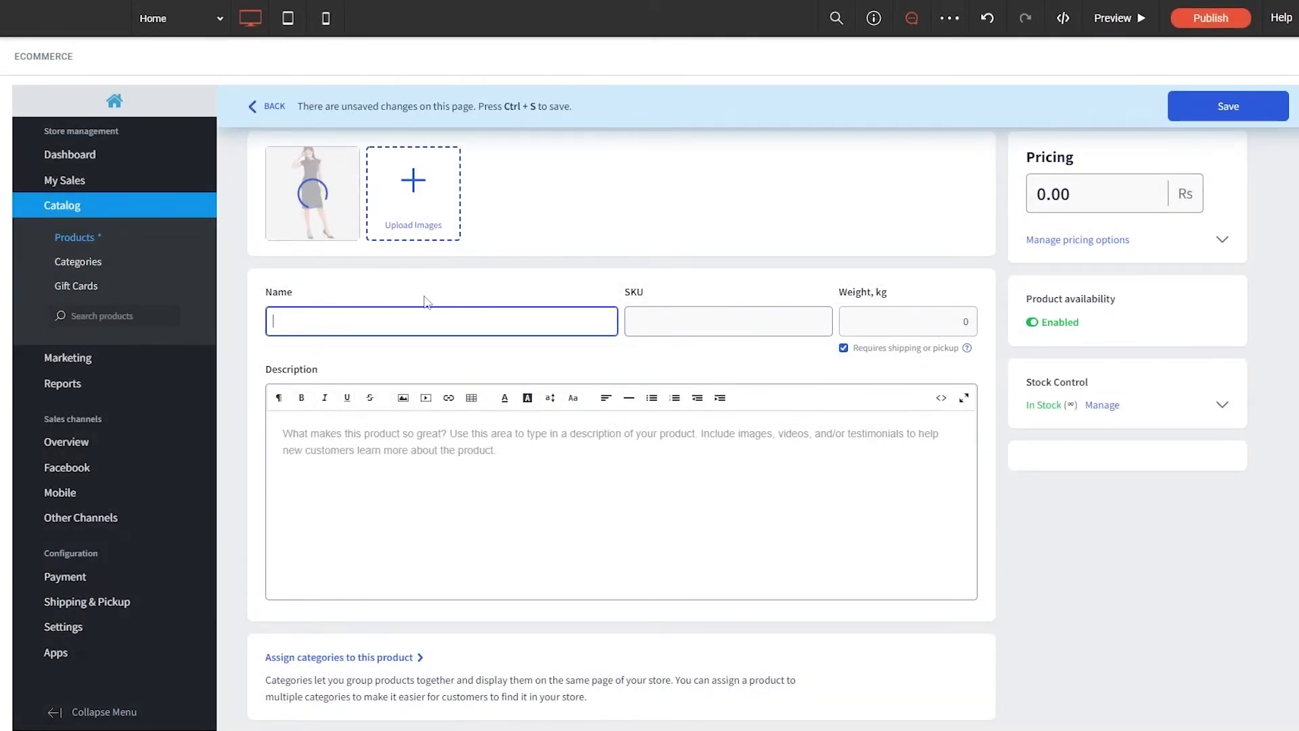
type("Black Party Dress")
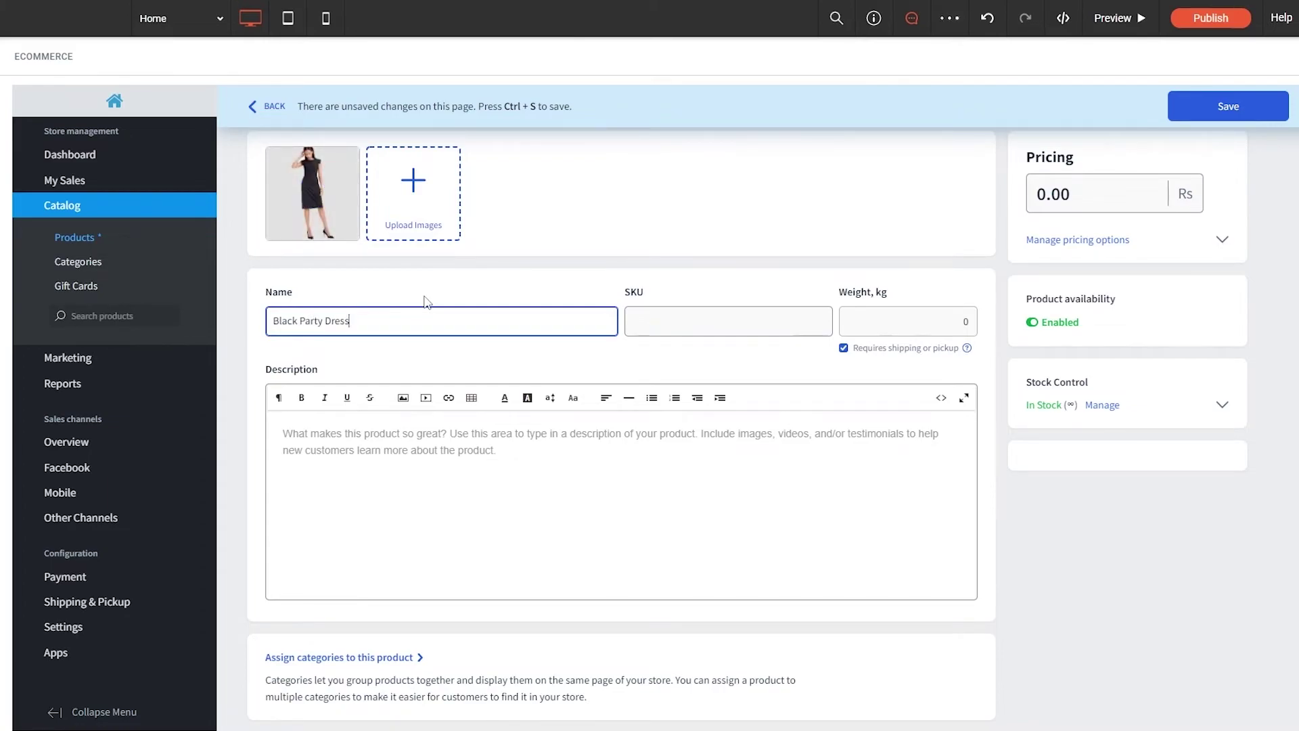
left_click(671, 324)
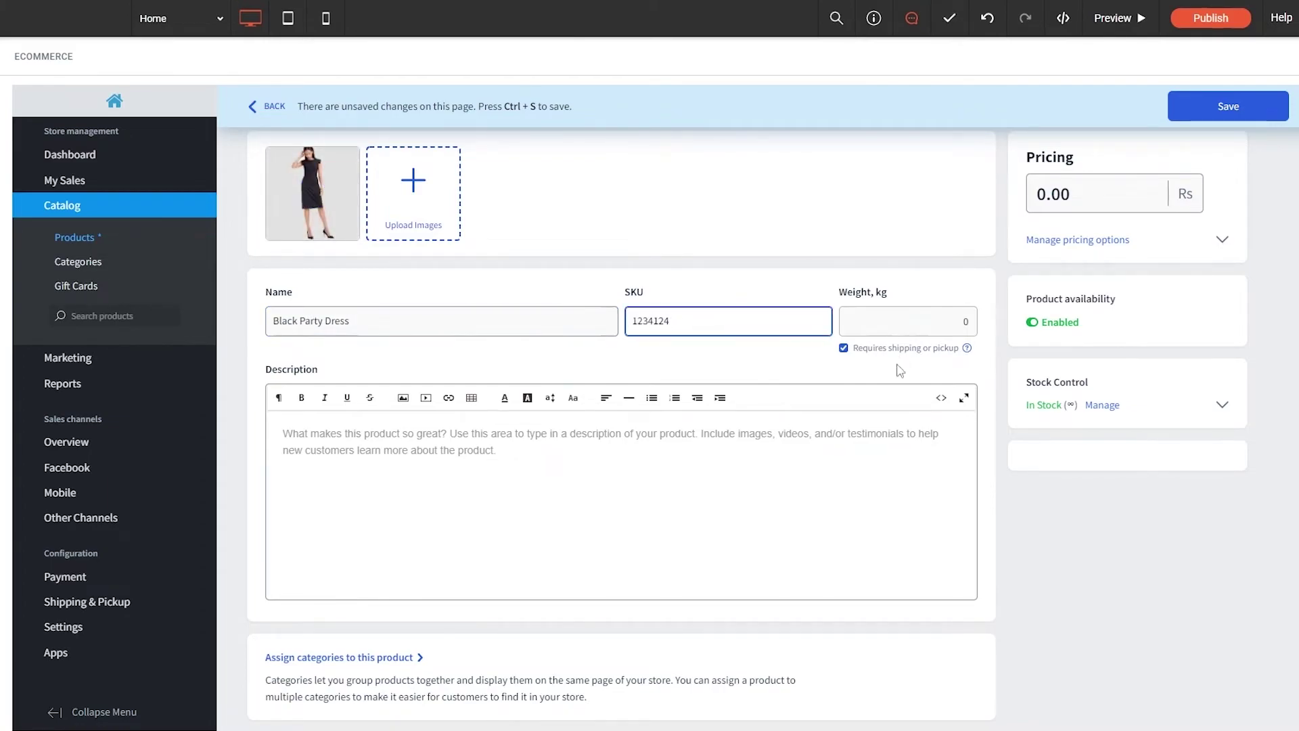
left_click(887, 332)
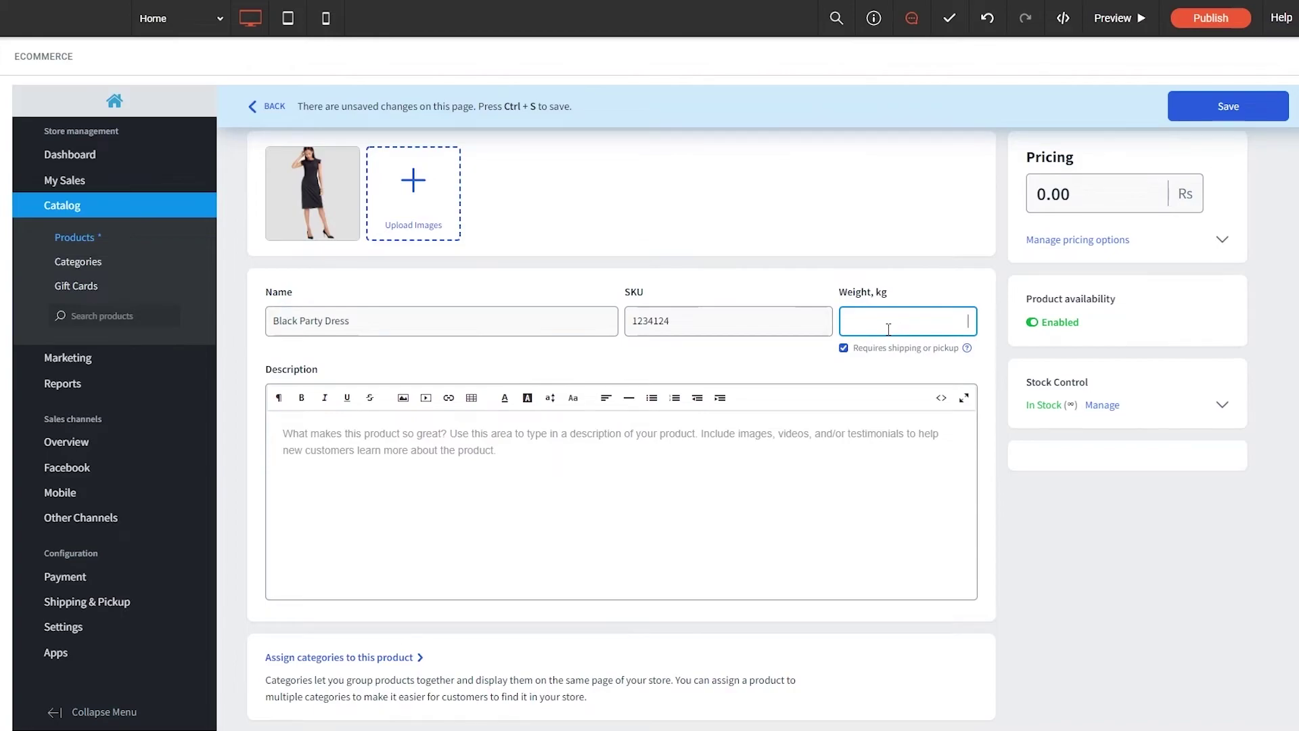
type("1")
Set the Black Party Dress product's weight to 2 kg
left_click(458, 475)
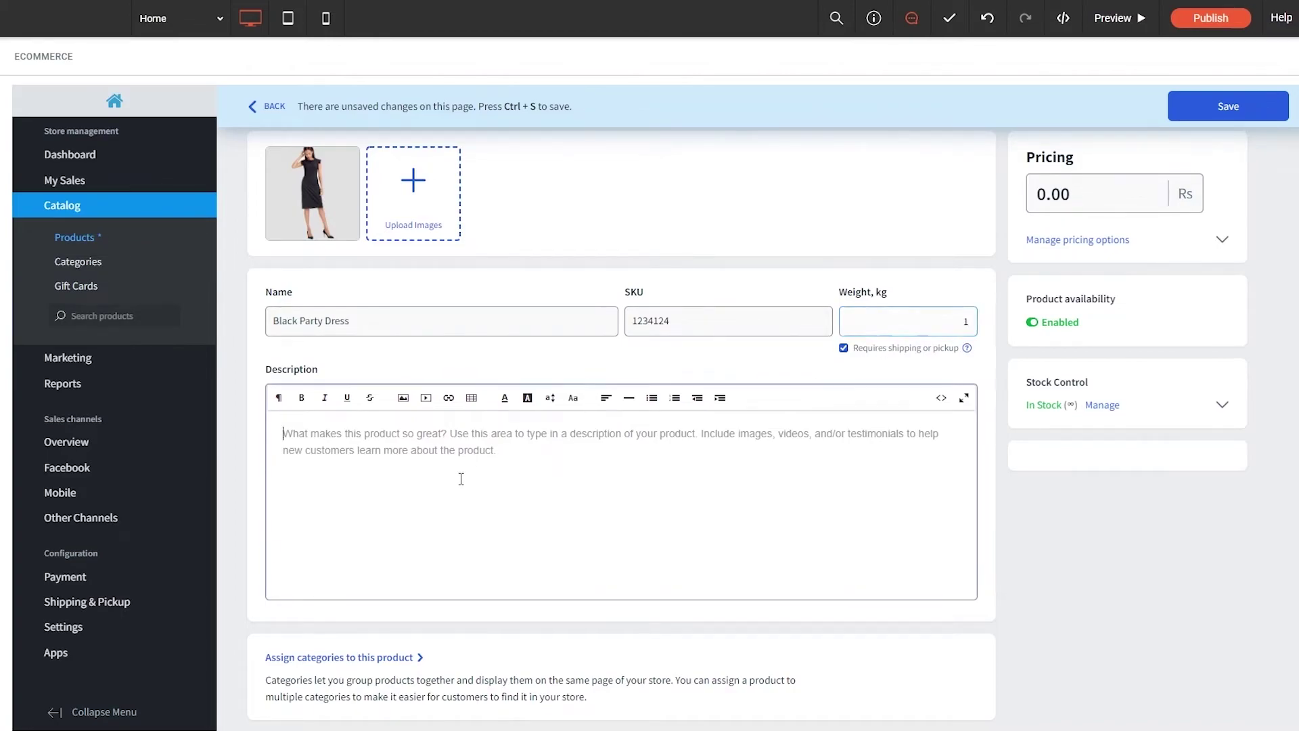
triple_click(947, 307)
type("2")
left_click(606, 452)
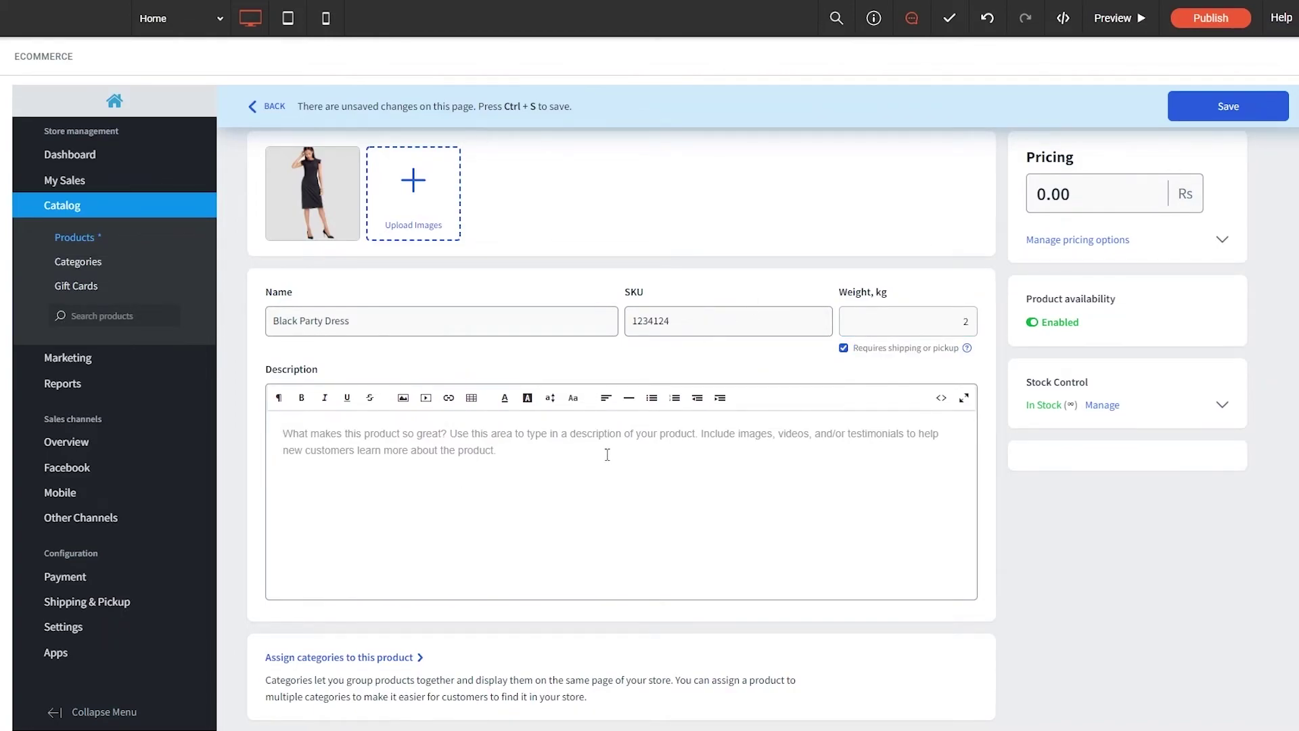
scroll(440, 395, "down", 2)
scroll(1045, 517, "up", 3)
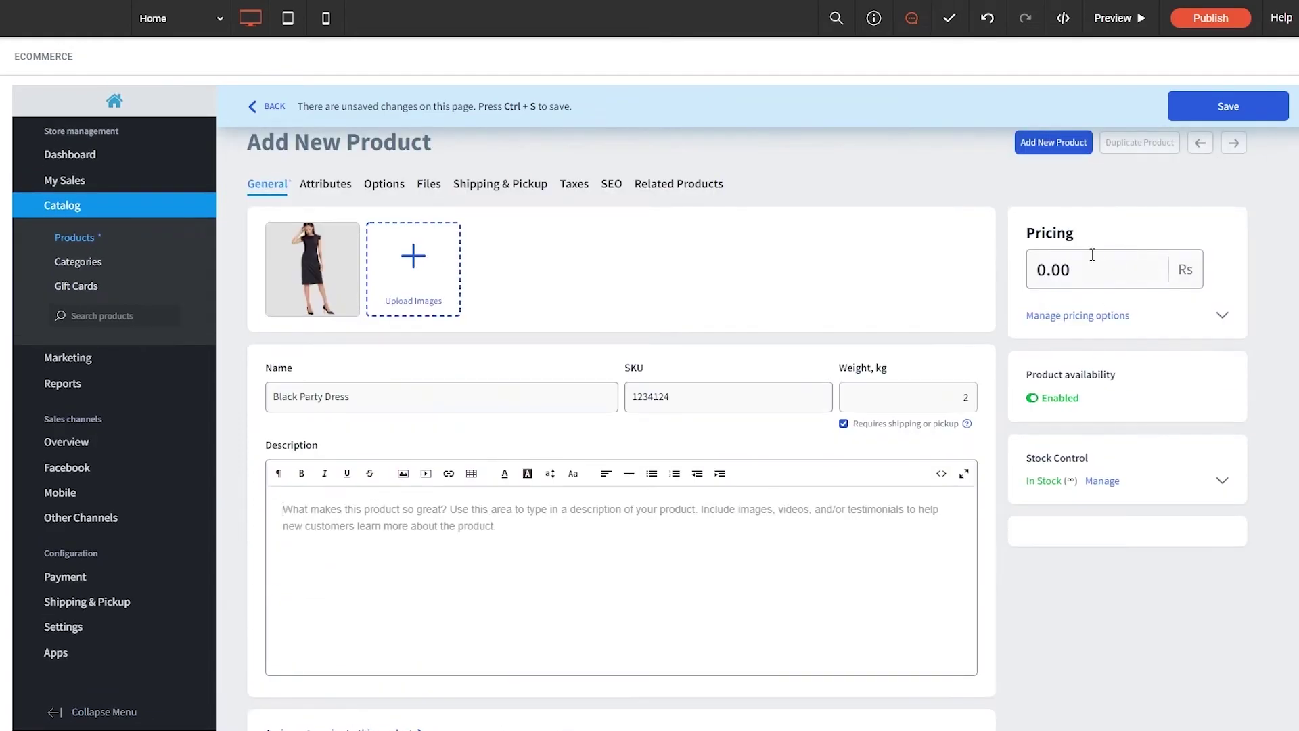
Set the Black Party Dress price to 10000 Rs and save the product
left_click(1194, 280)
left_click_drag(1112, 278, 1035, 277)
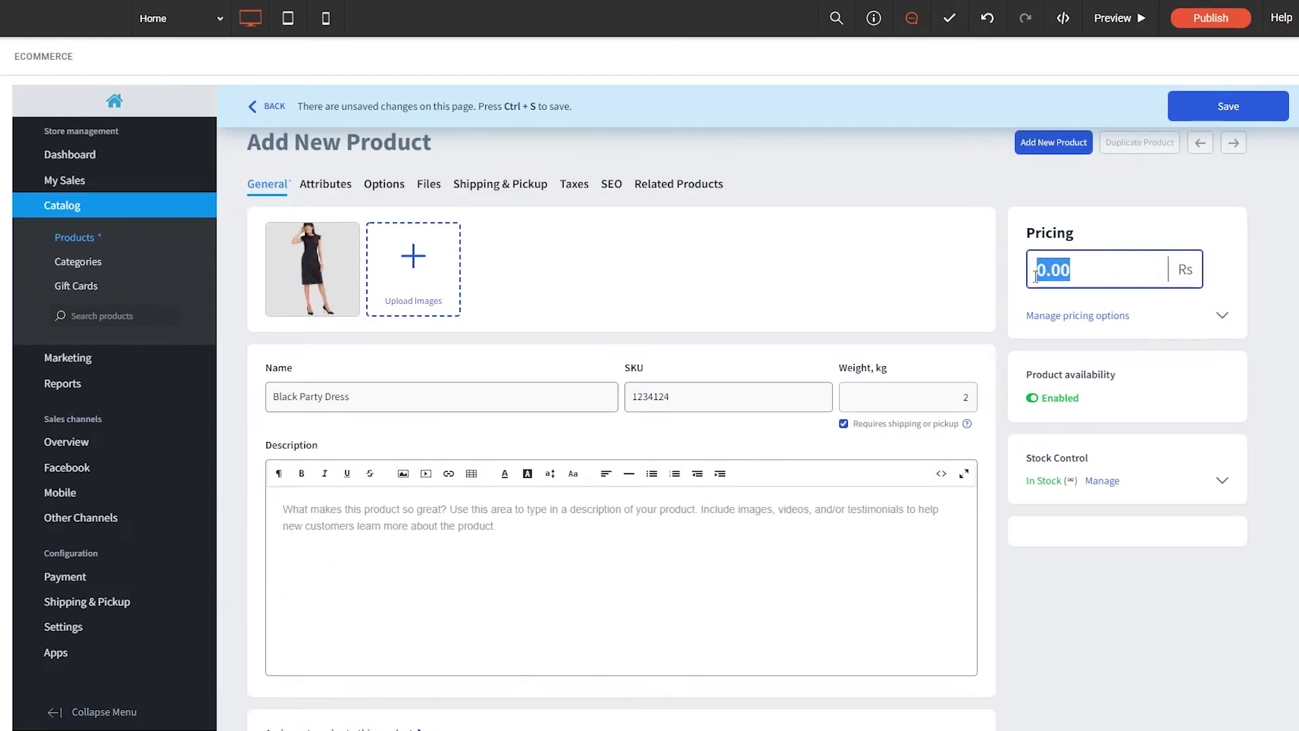
type("5000")
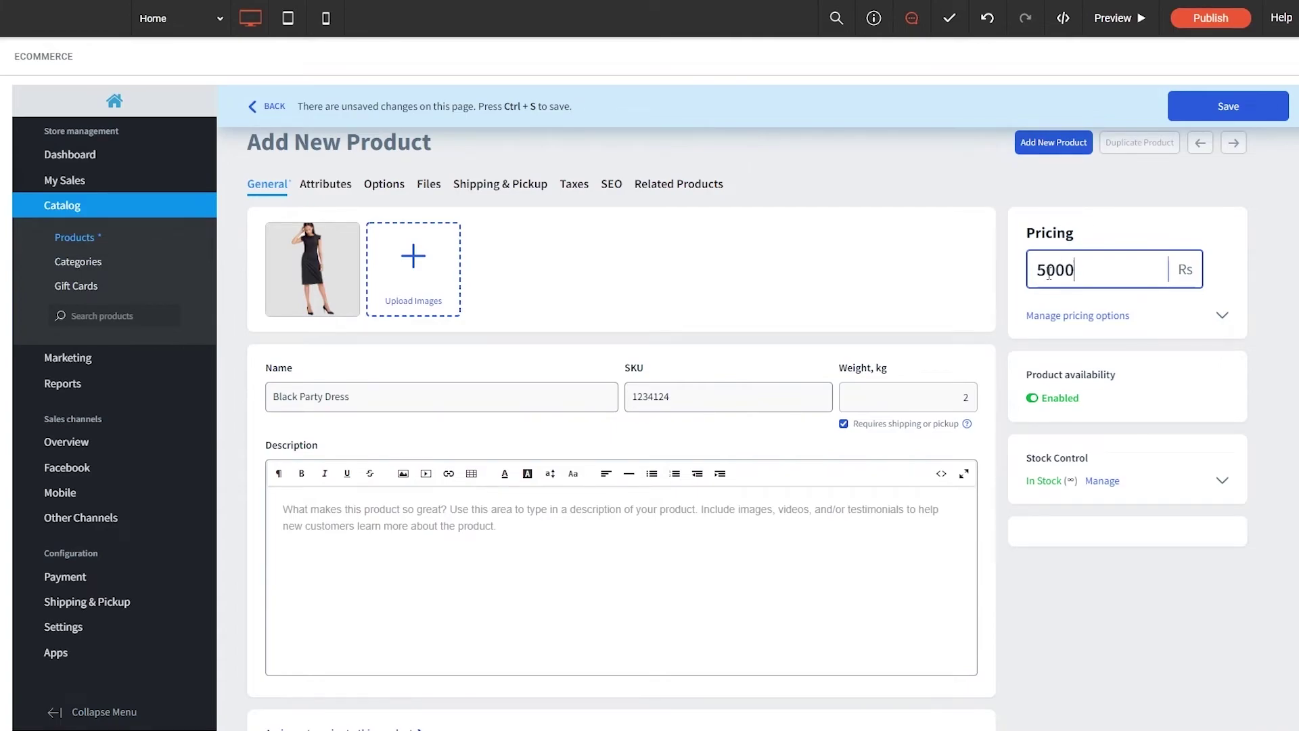
double_click(1101, 265)
type("10")
left_click(1183, 105)
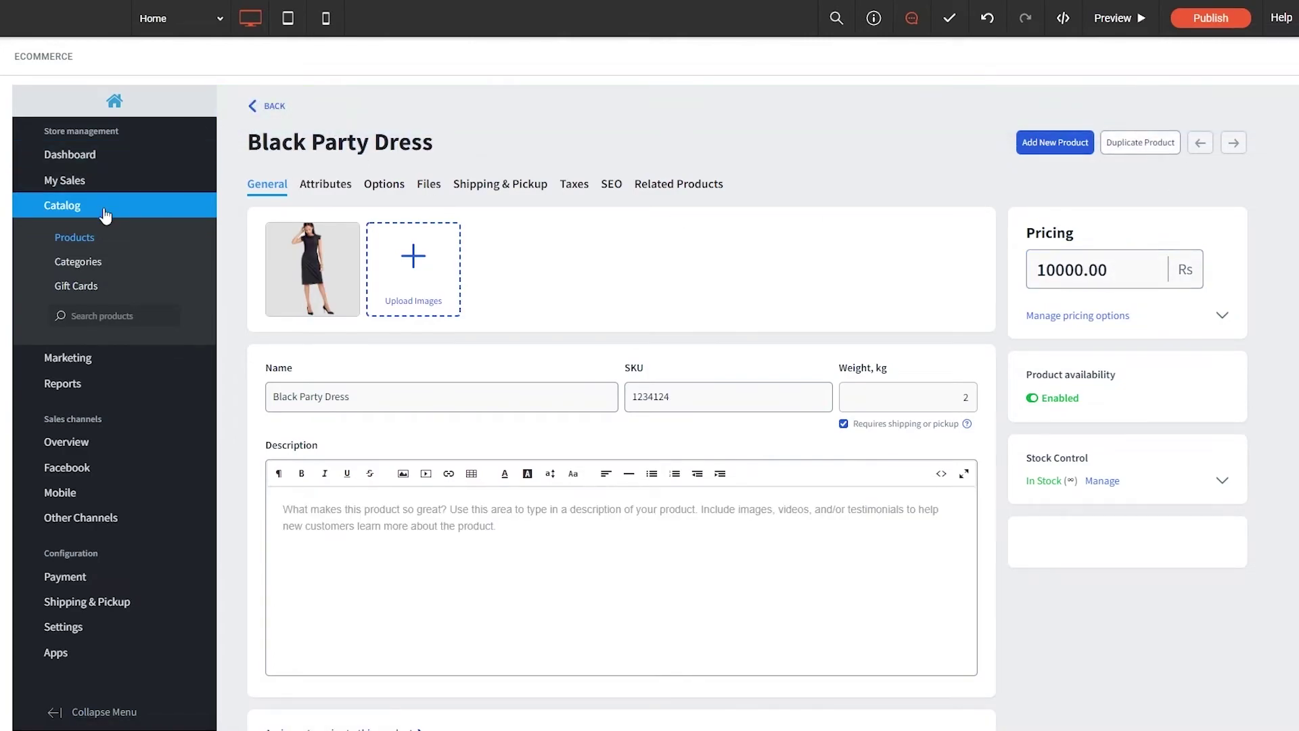
Check the home page's category and sale sections for how the store's products are displayed
scroll(931, 299, "down", 3)
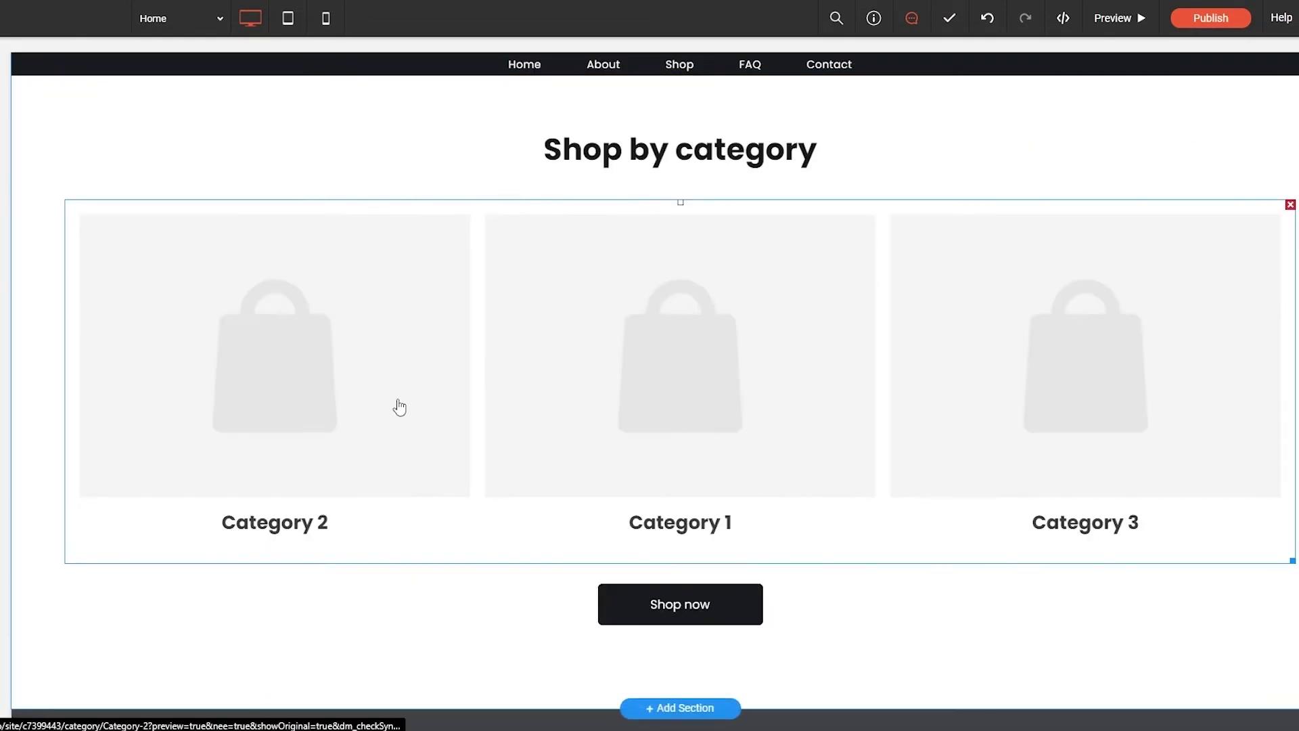
scroll(397, 405, "down", 1)
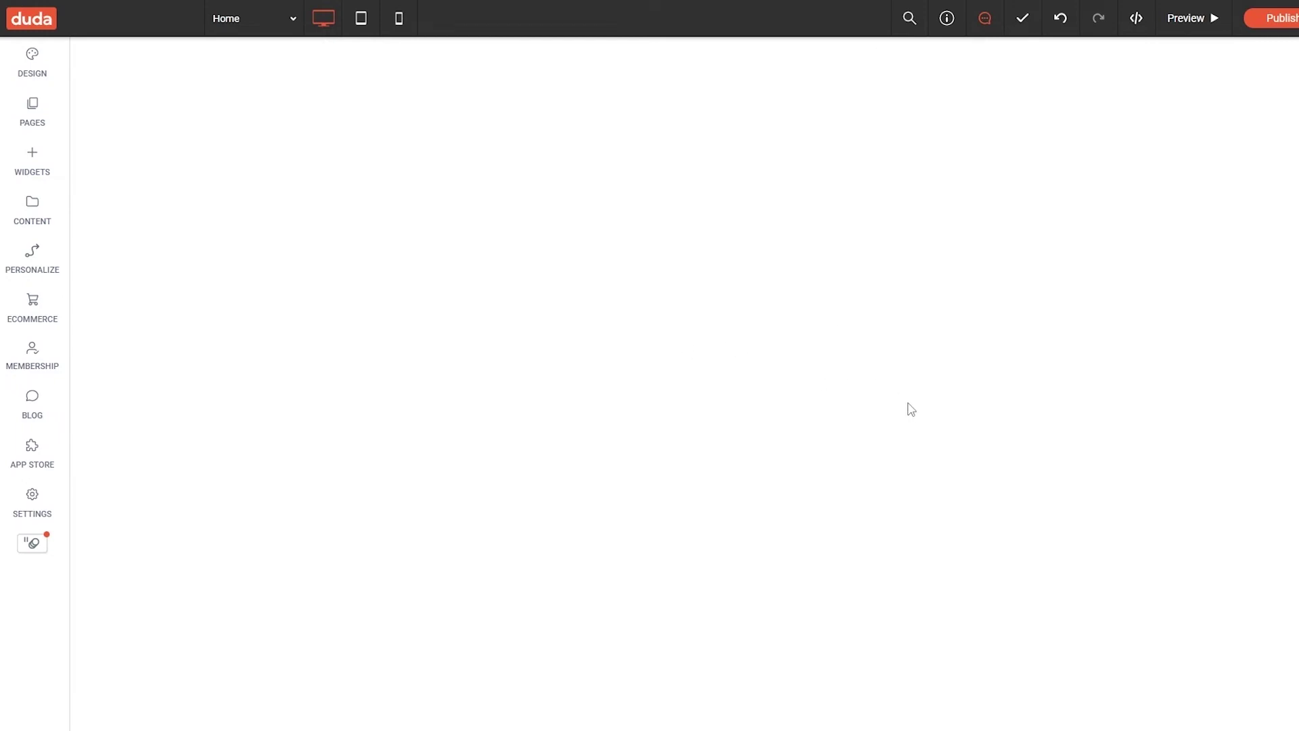
scroll(569, 455, "down", 10)
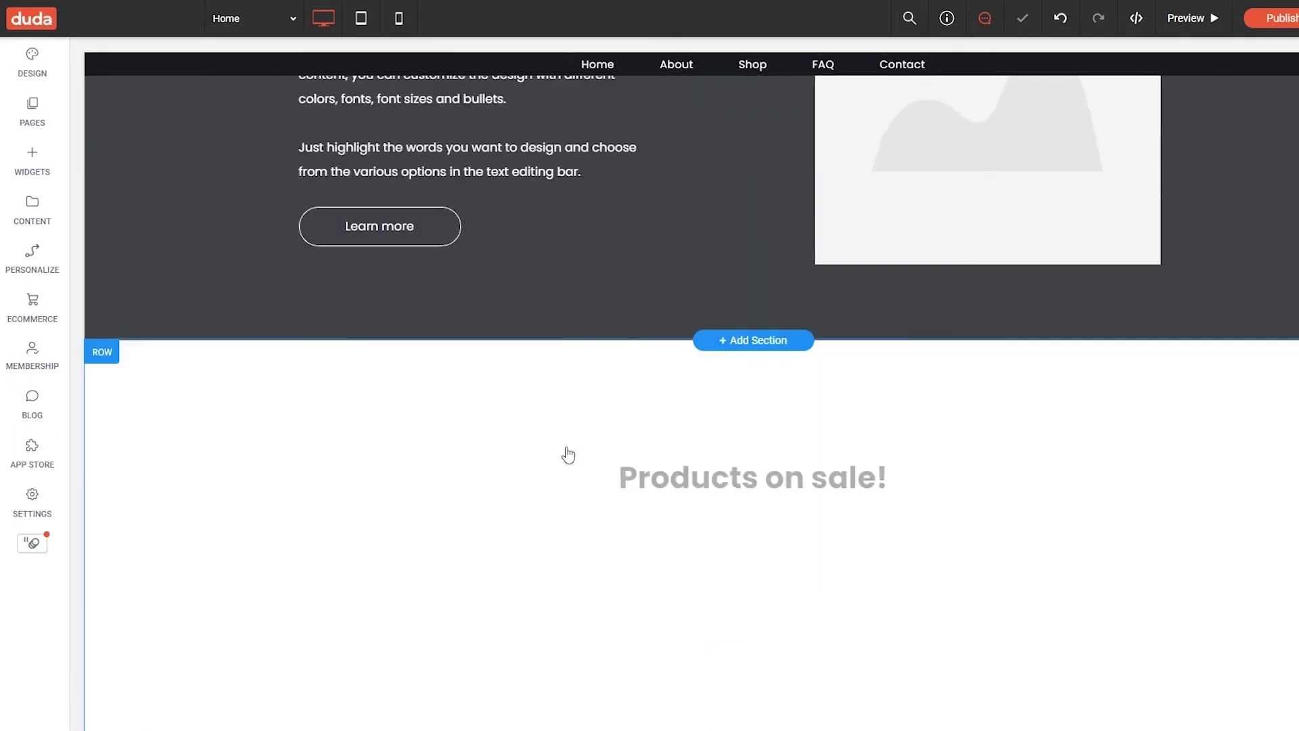
scroll(568, 453, "down", 7)
scroll(568, 453, "up", 3)
Return from the site editor to the product list in the store catalog
left_click(34, 308)
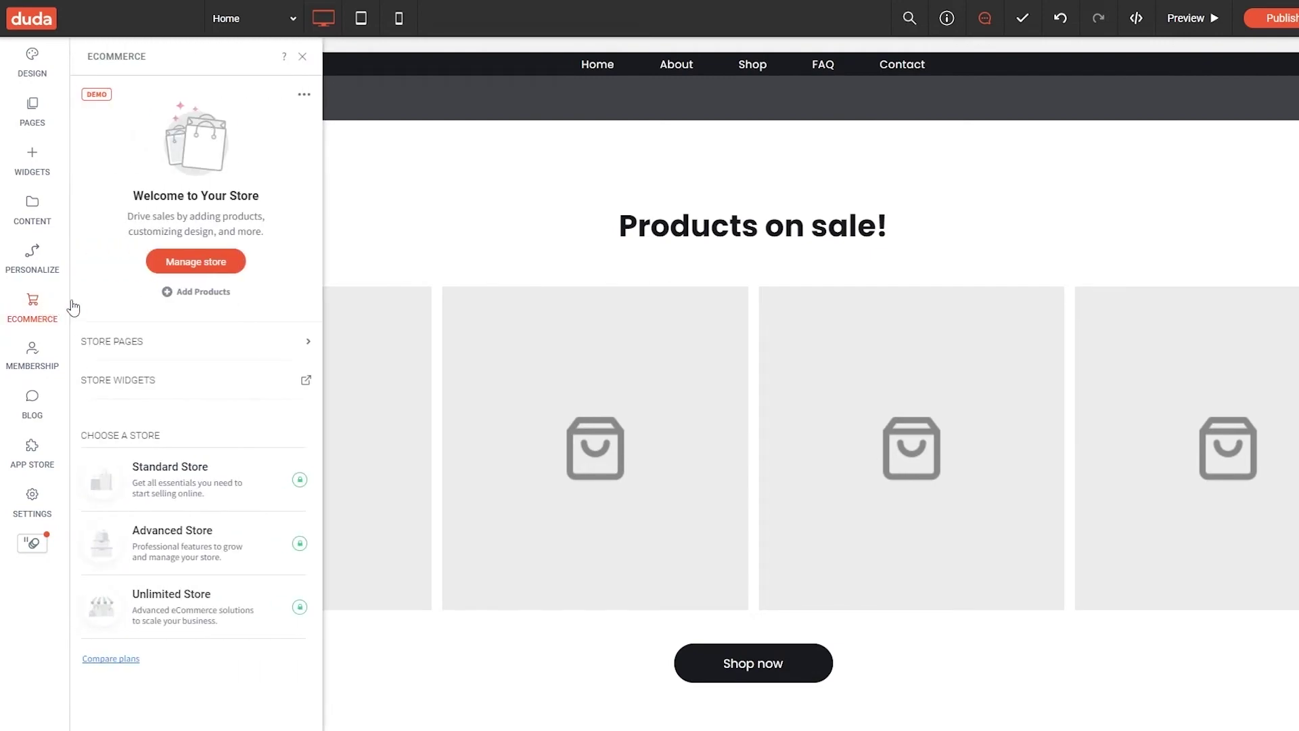
mouse_move(217, 500)
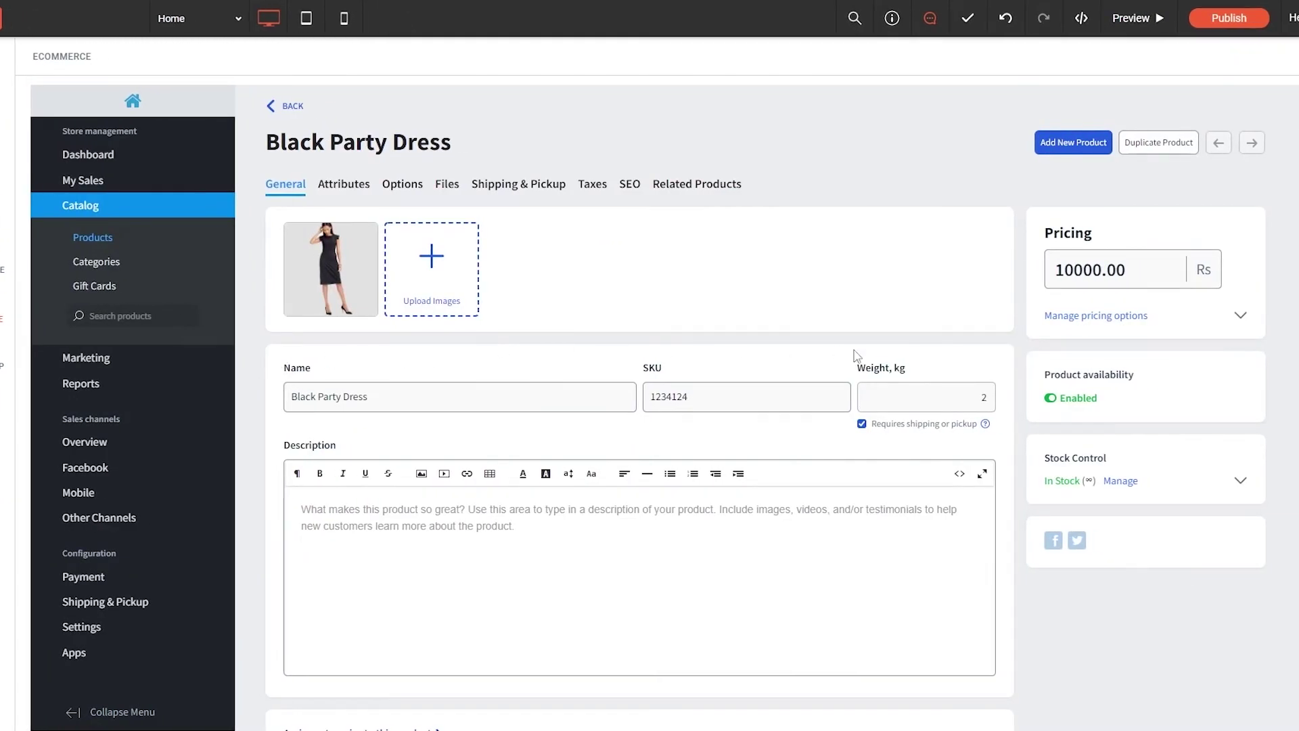
scroll(744, 270, "down", 1)
scroll(357, 207, "up", 1)
left_click(291, 107)
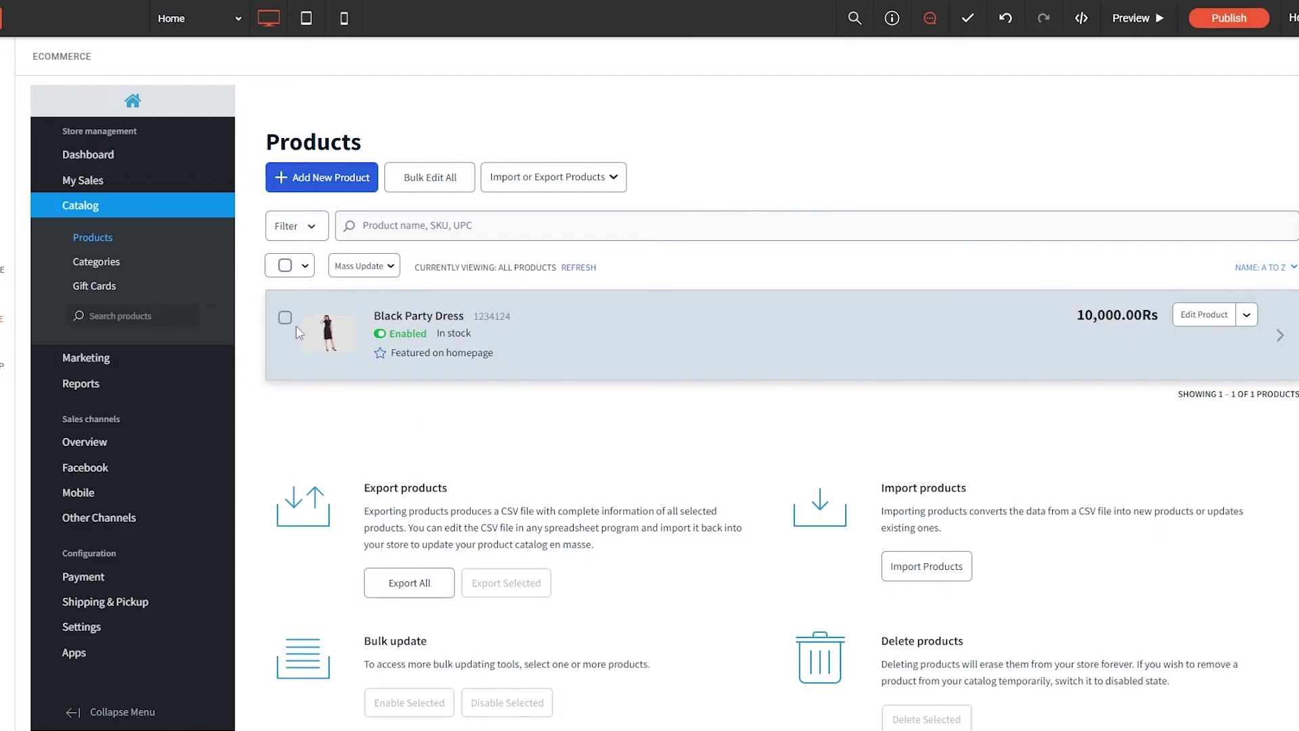
Try disabling the Black Party Dress product in the catalog, and enable it again
left_click(284, 319)
left_click(285, 320)
left_click(380, 335)
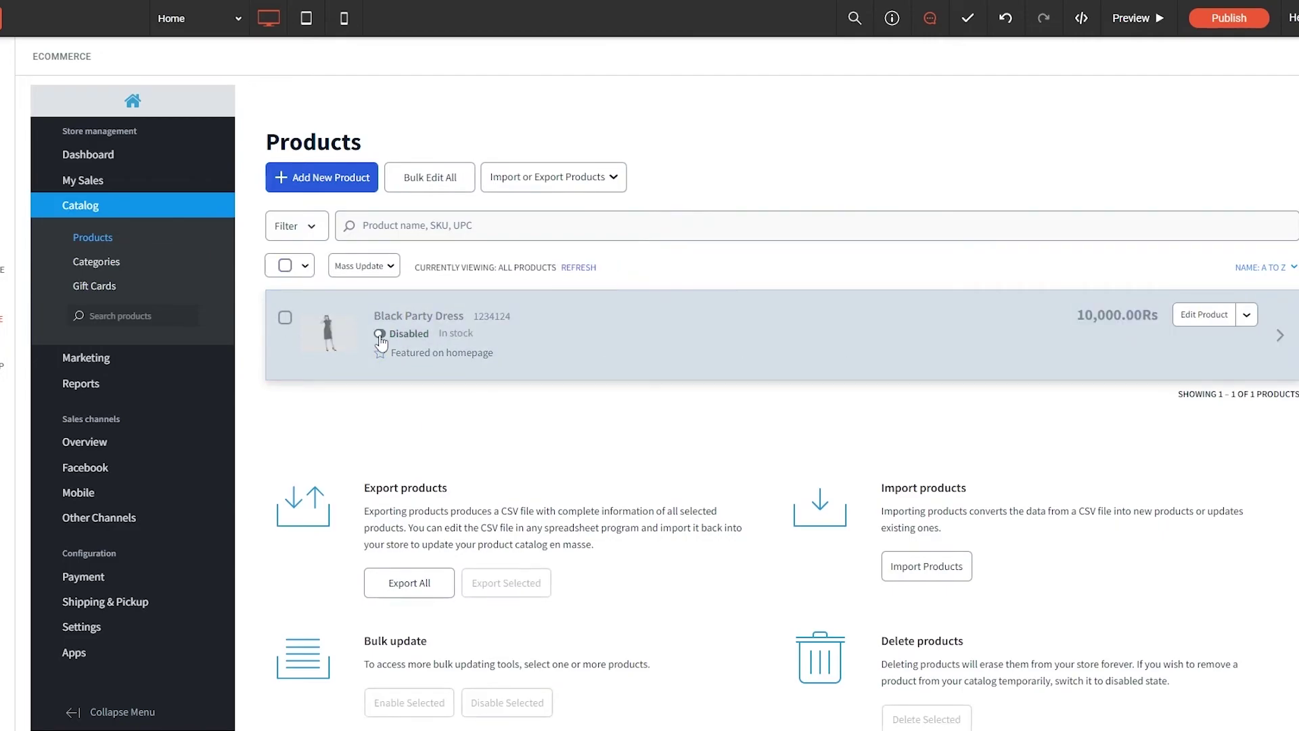
left_click(380, 334)
Start adding another product and try to use likely_nyc_claire_gown.webp as its image
left_click(294, 180)
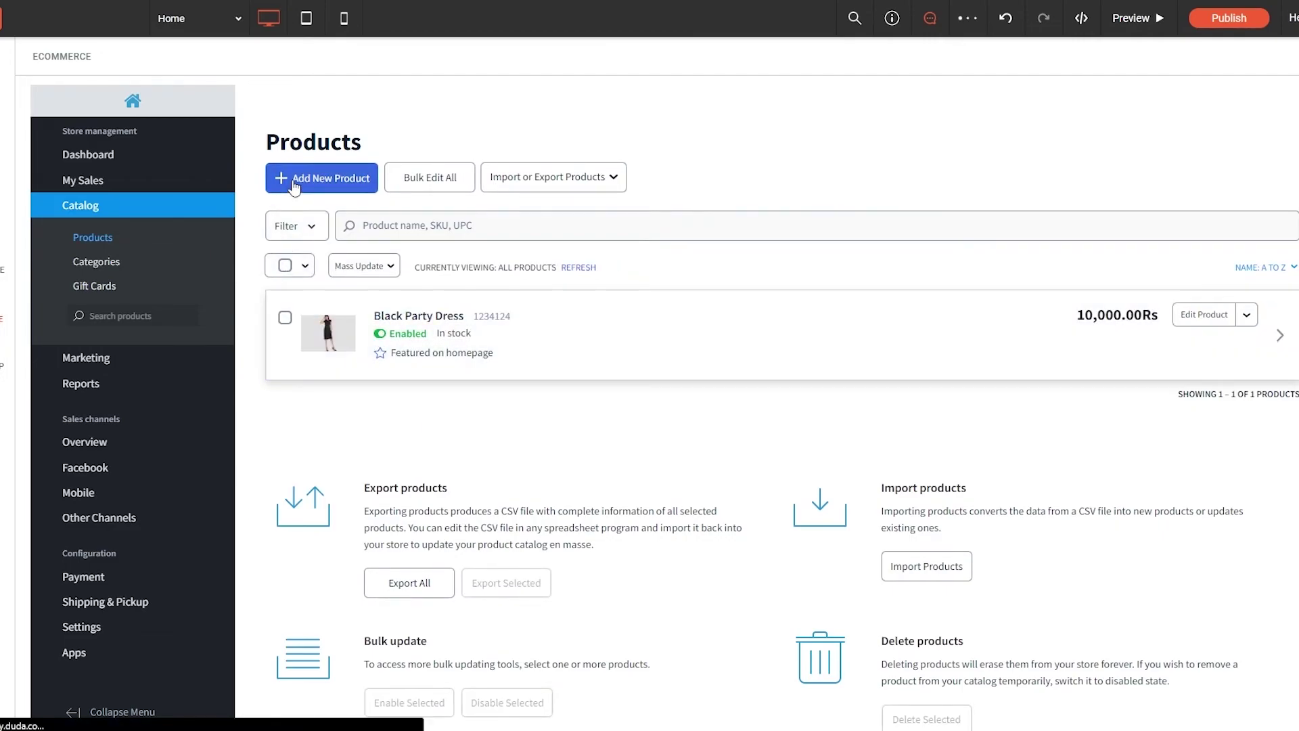
left_click(366, 280)
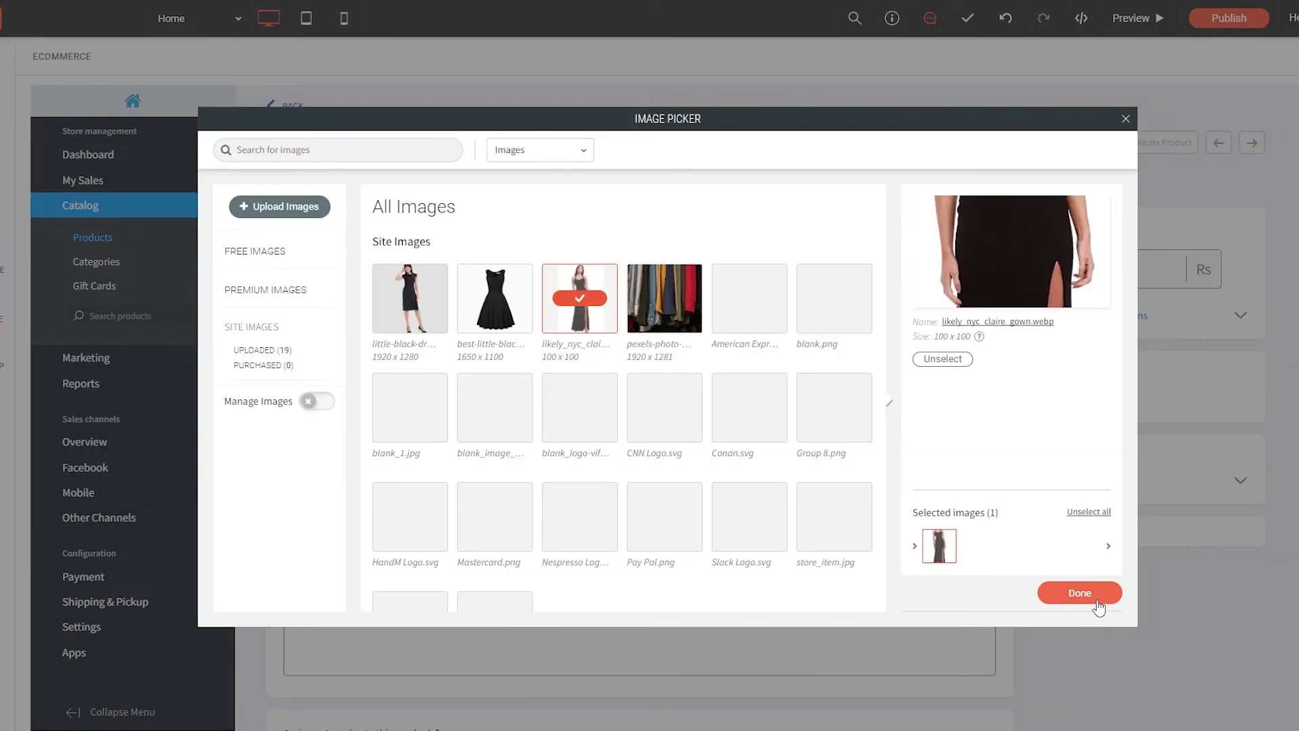
left_click(1090, 591)
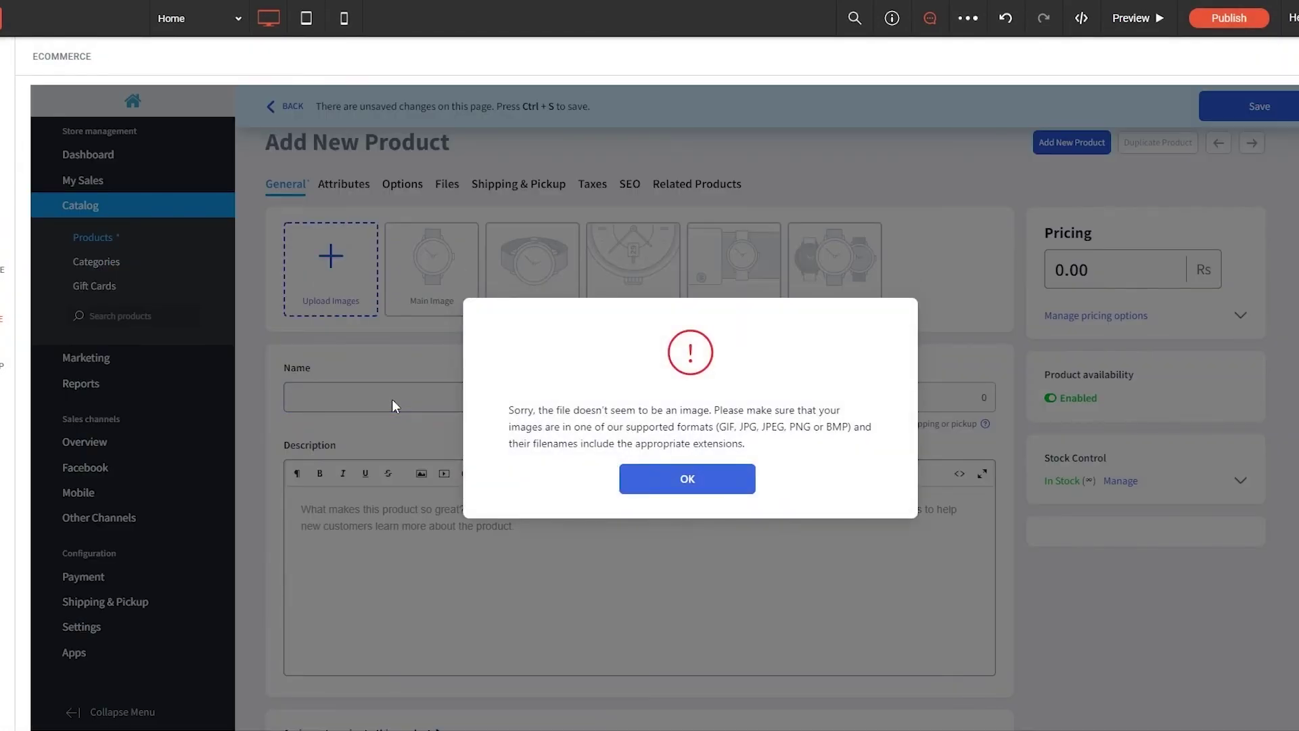
left_click(396, 399)
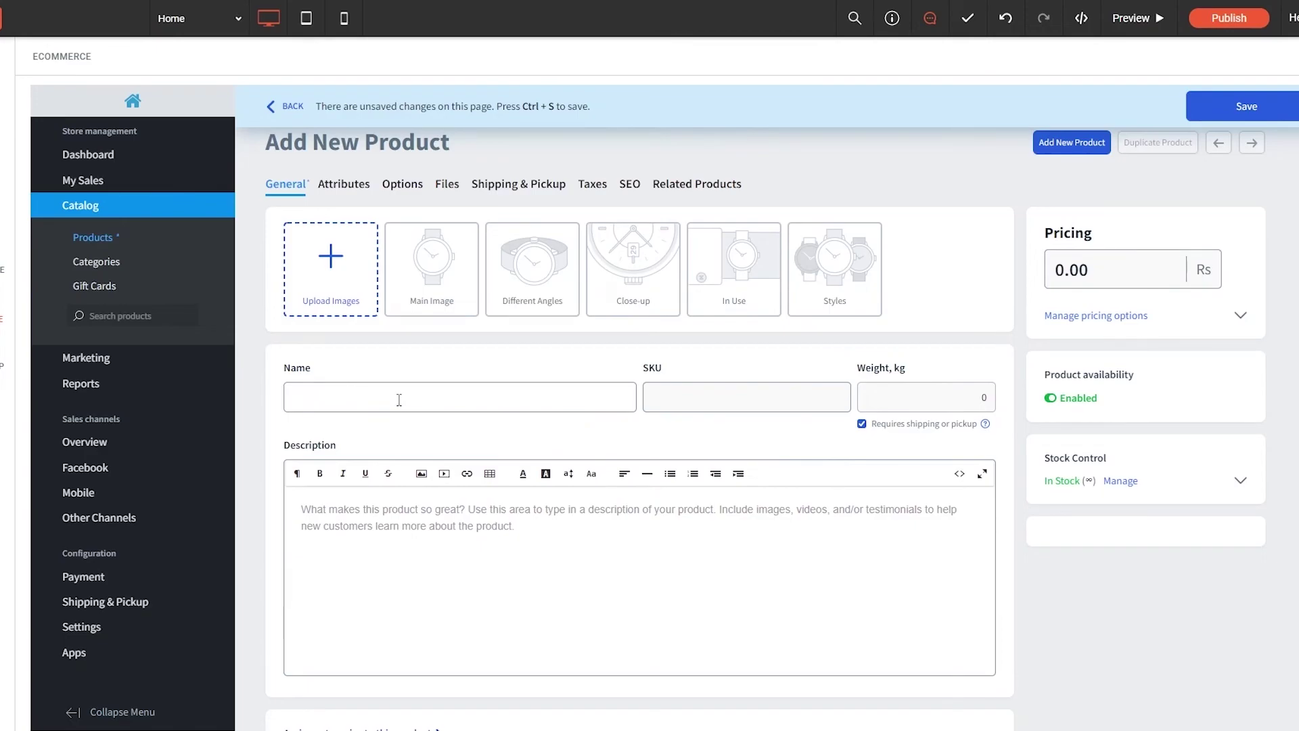
Create the product with the sleeveless black dress image, name Black Party Dress, SKU 12341234 and price 20000 Rs
left_click(362, 270)
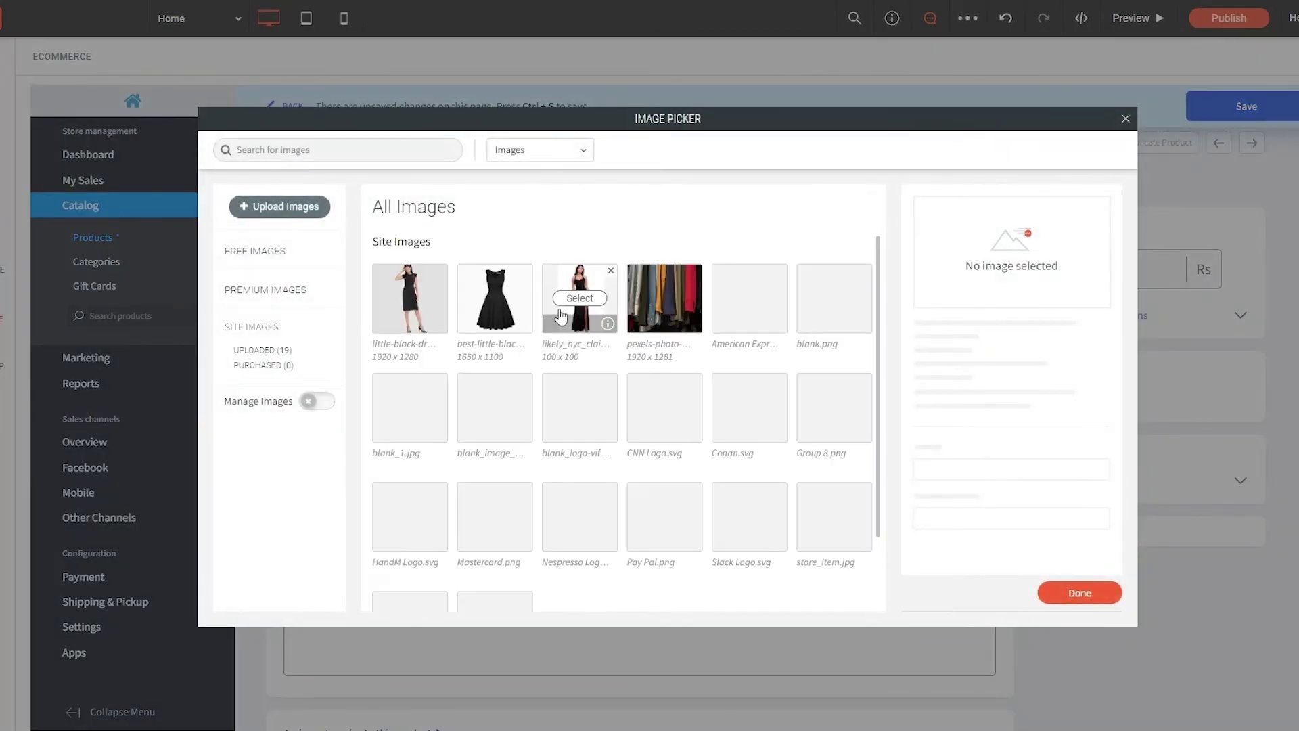
left_click(524, 398)
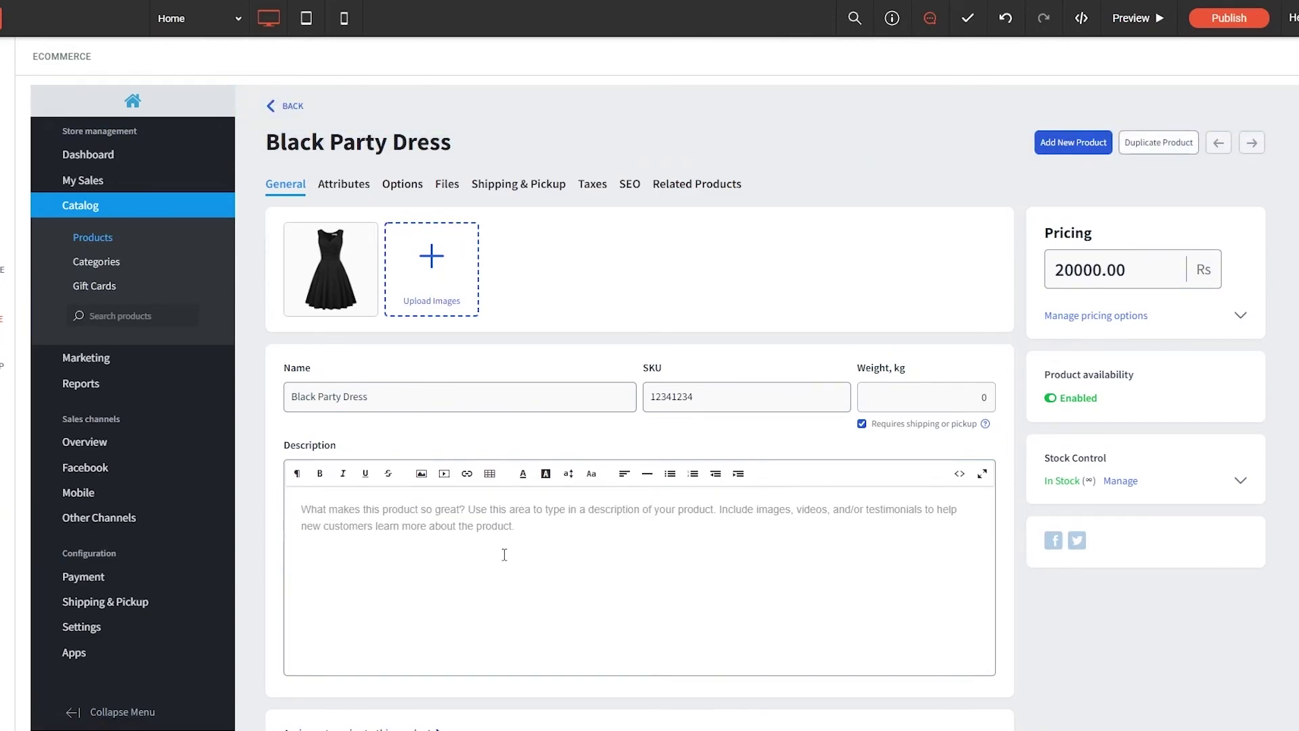
scroll(504, 554, "down", 3)
scroll(550, 446, "up", 3)
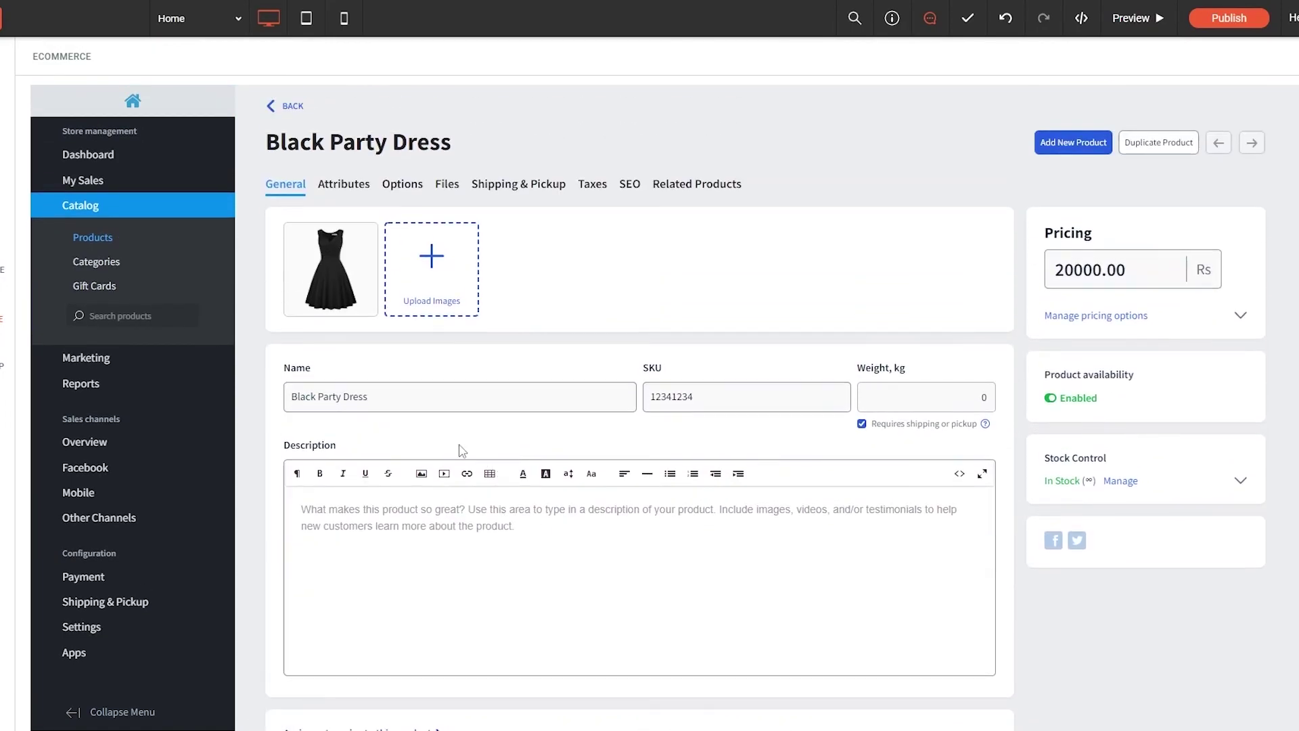
Open the catalog's product list and review the added dresses
left_click(88, 214)
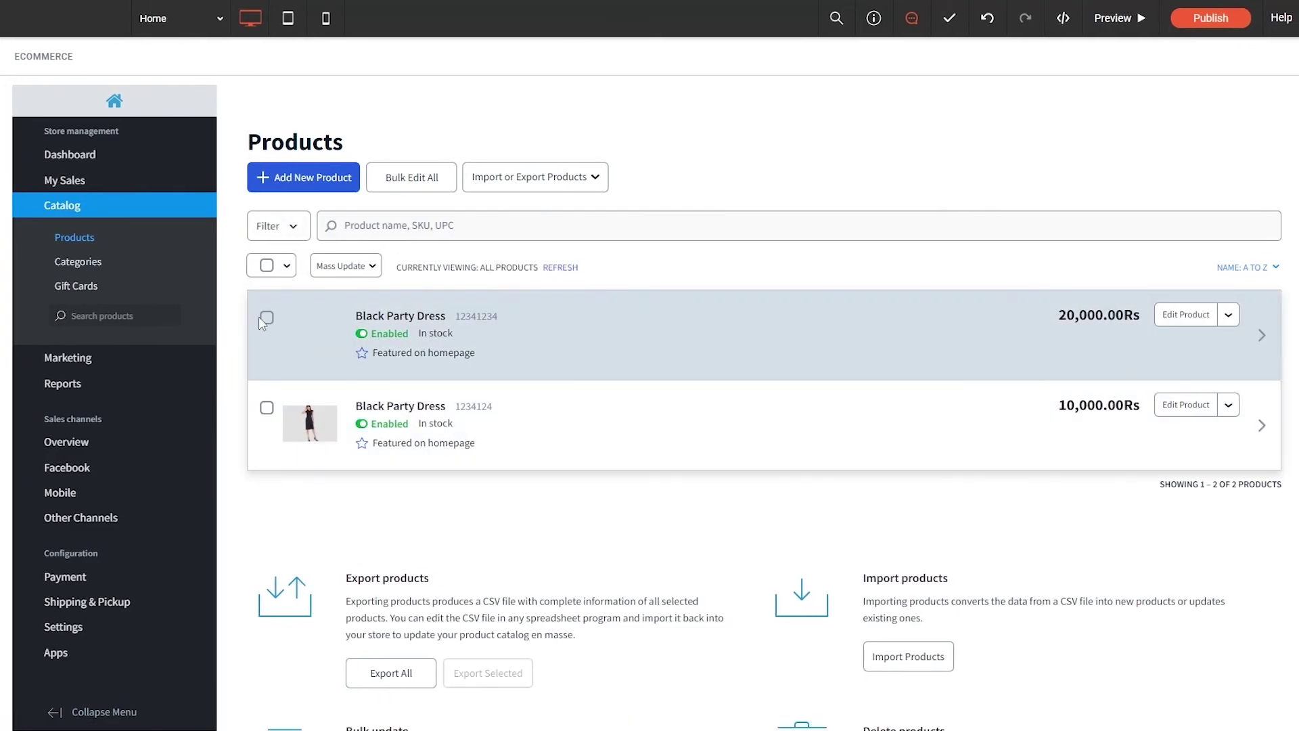
scroll(267, 327, "down", 3)
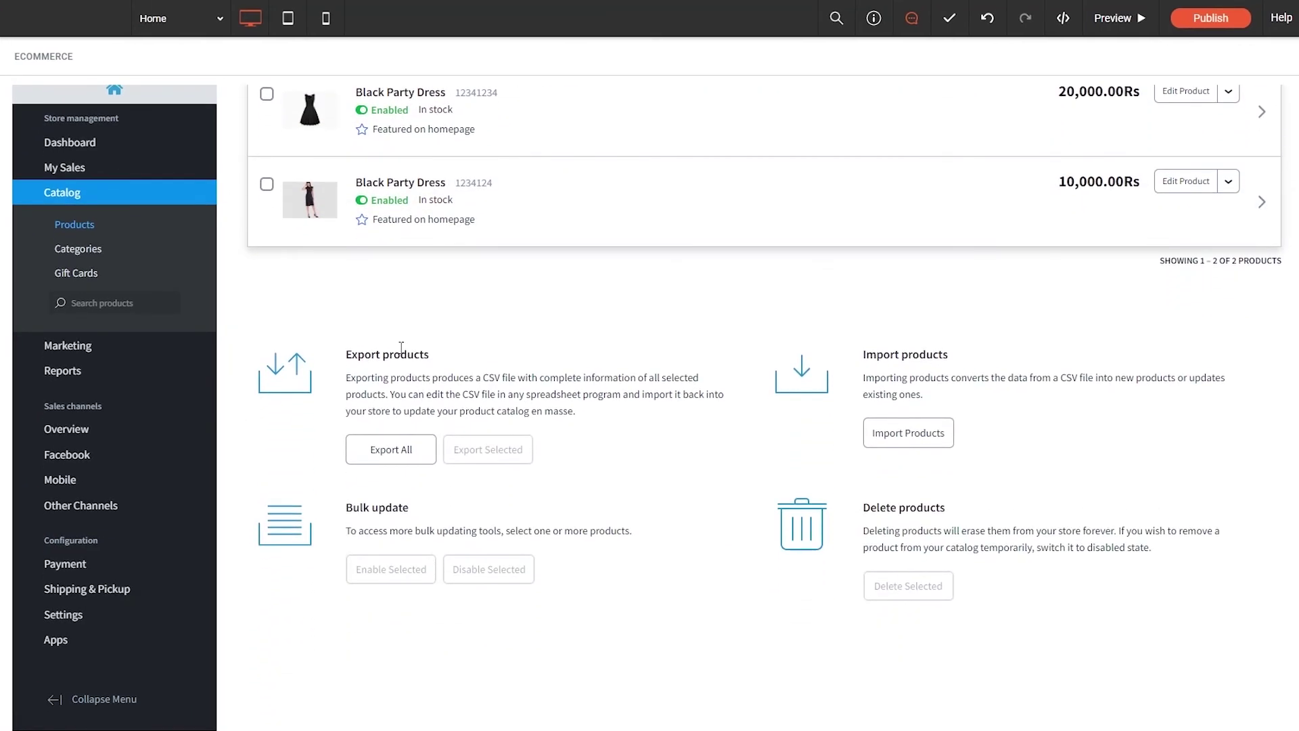
scroll(87, 540, "up", 3)
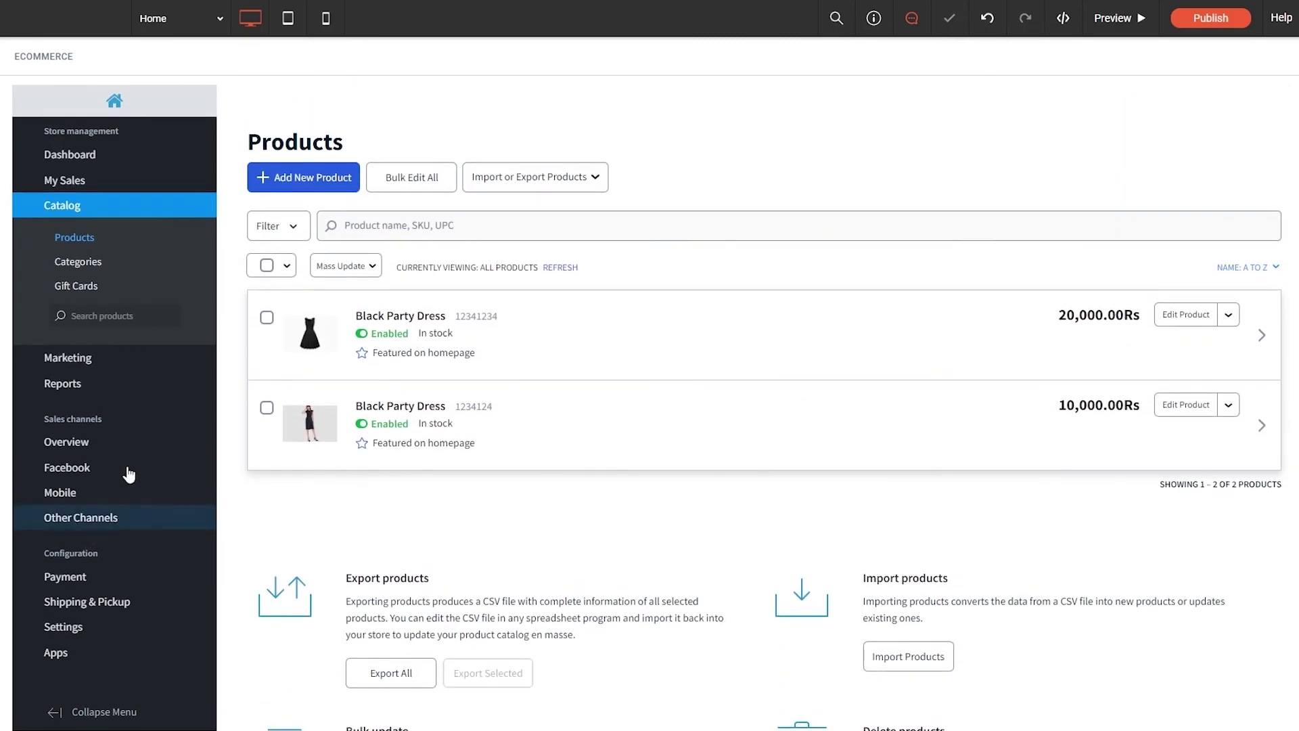
Go back to the home page and view the content settings of the Shop by category product gallery
left_click(119, 102)
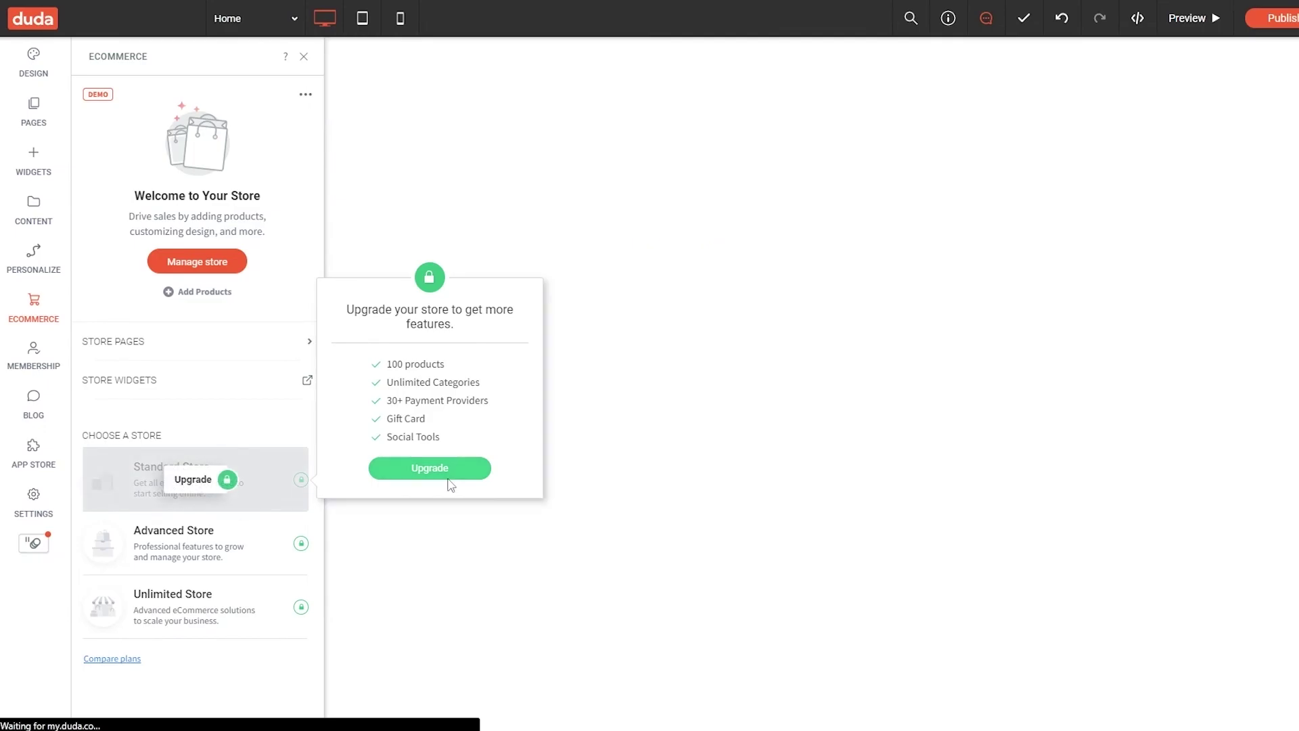
left_click(449, 481)
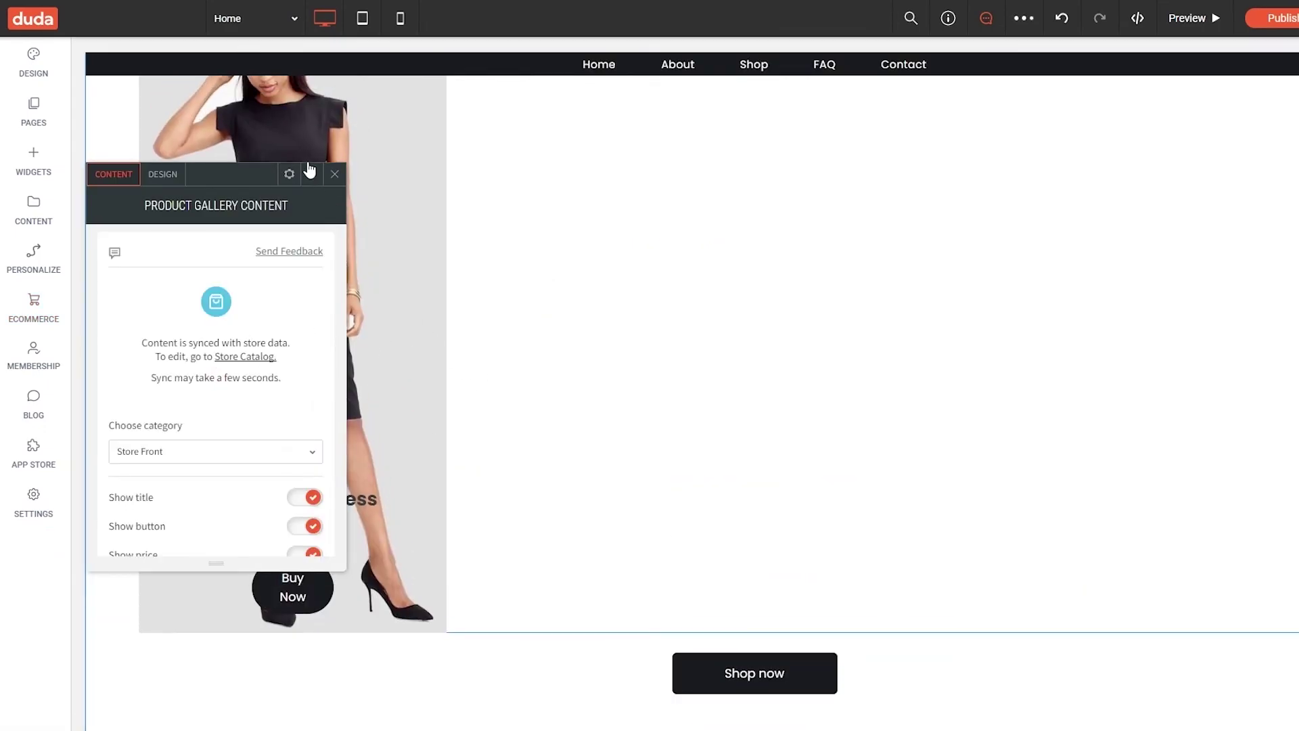
left_click(334, 174)
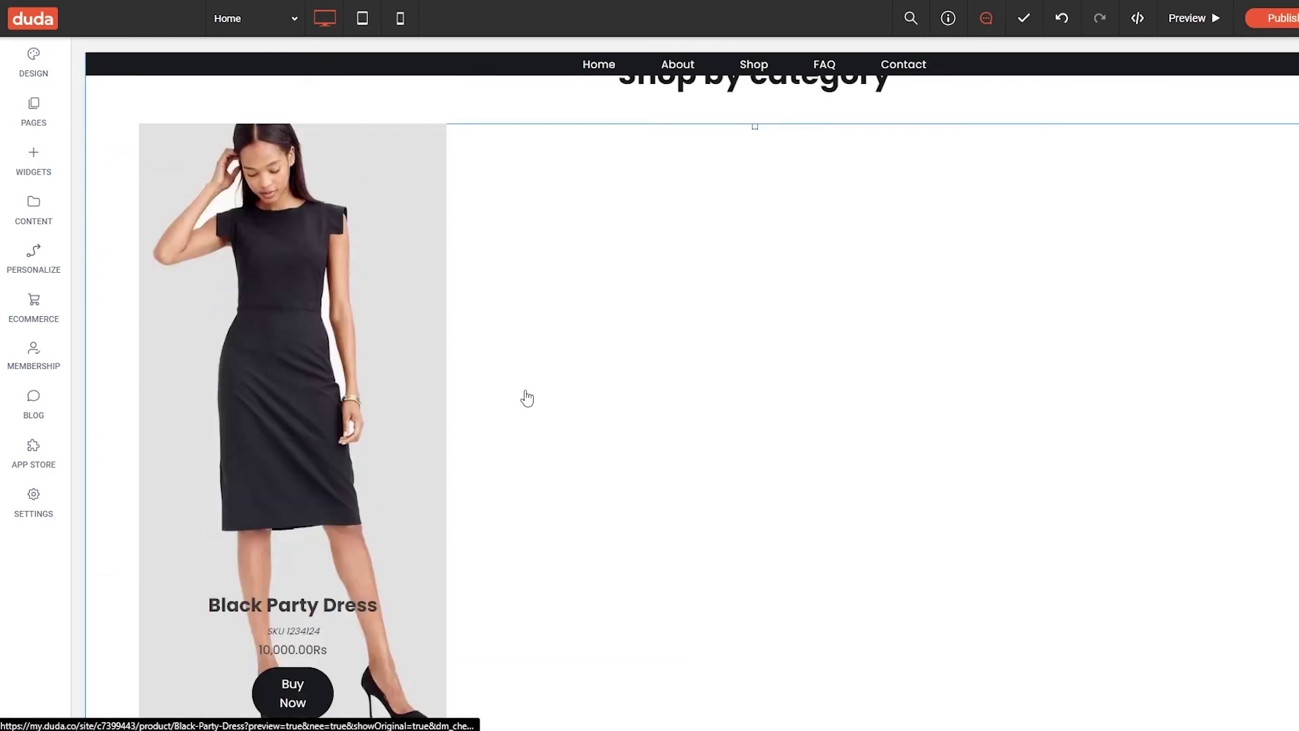
Set the category of the Shop by category product gallery to Dresses
left_click(573, 358)
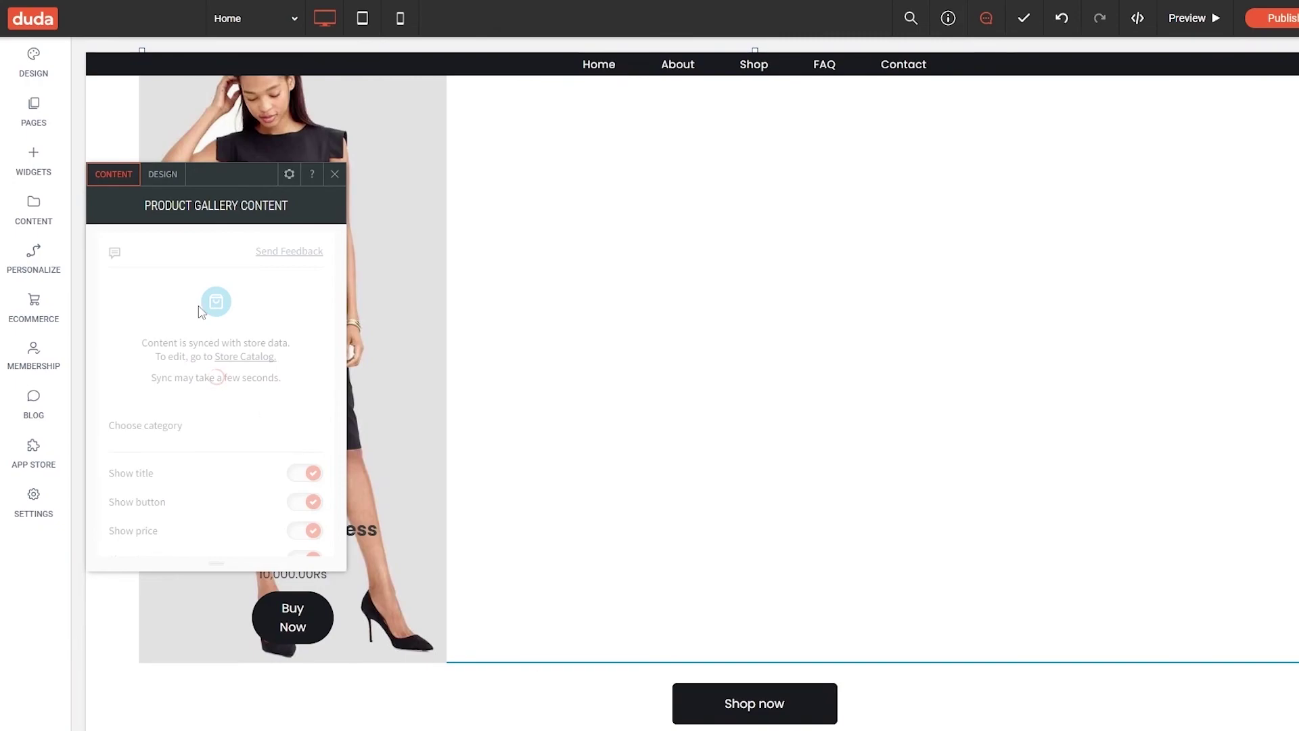
scroll(203, 379, "down", 3)
scroll(203, 379, "up", 1)
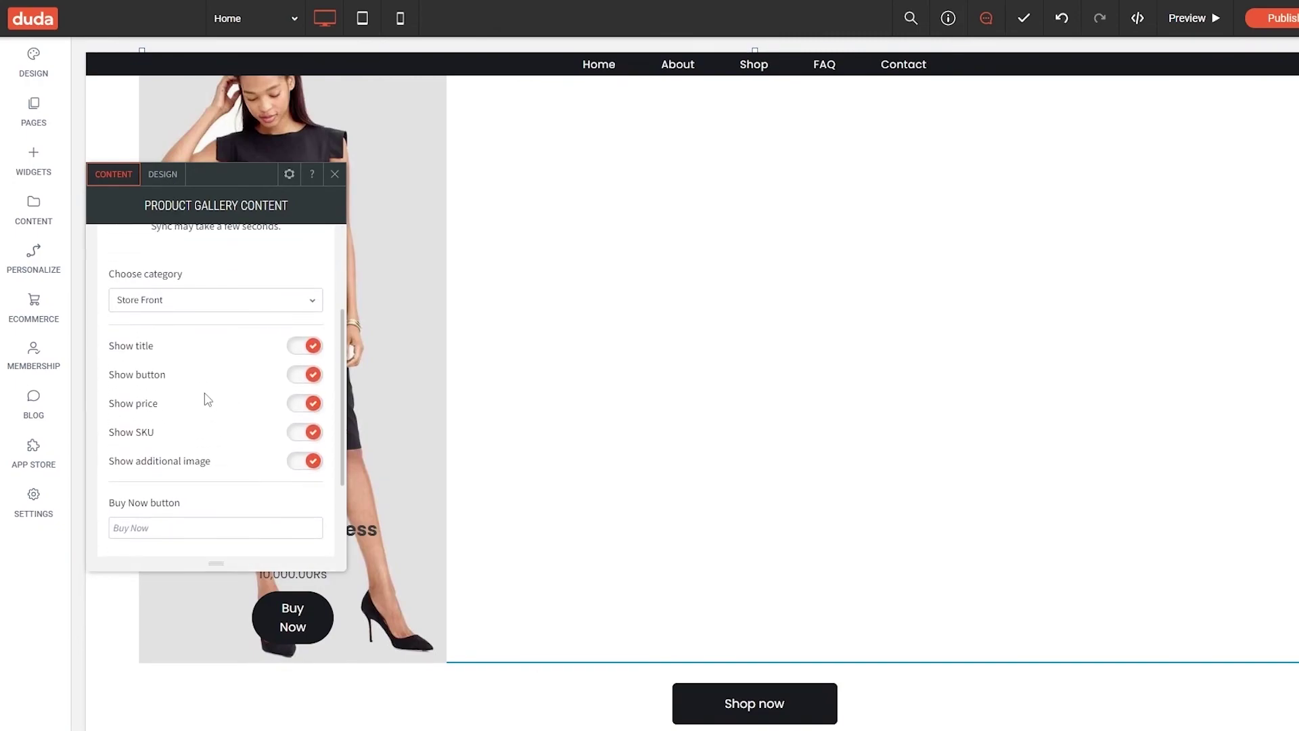
left_click(200, 292)
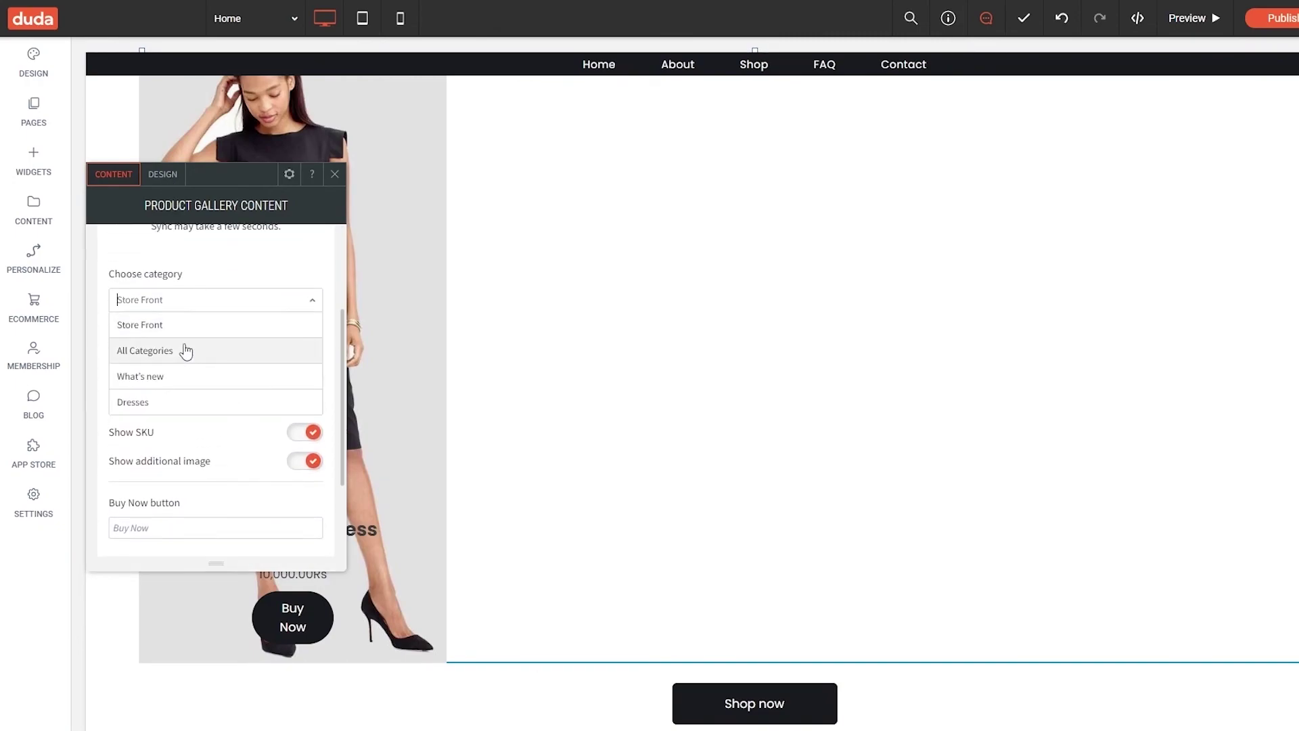
left_click(177, 400)
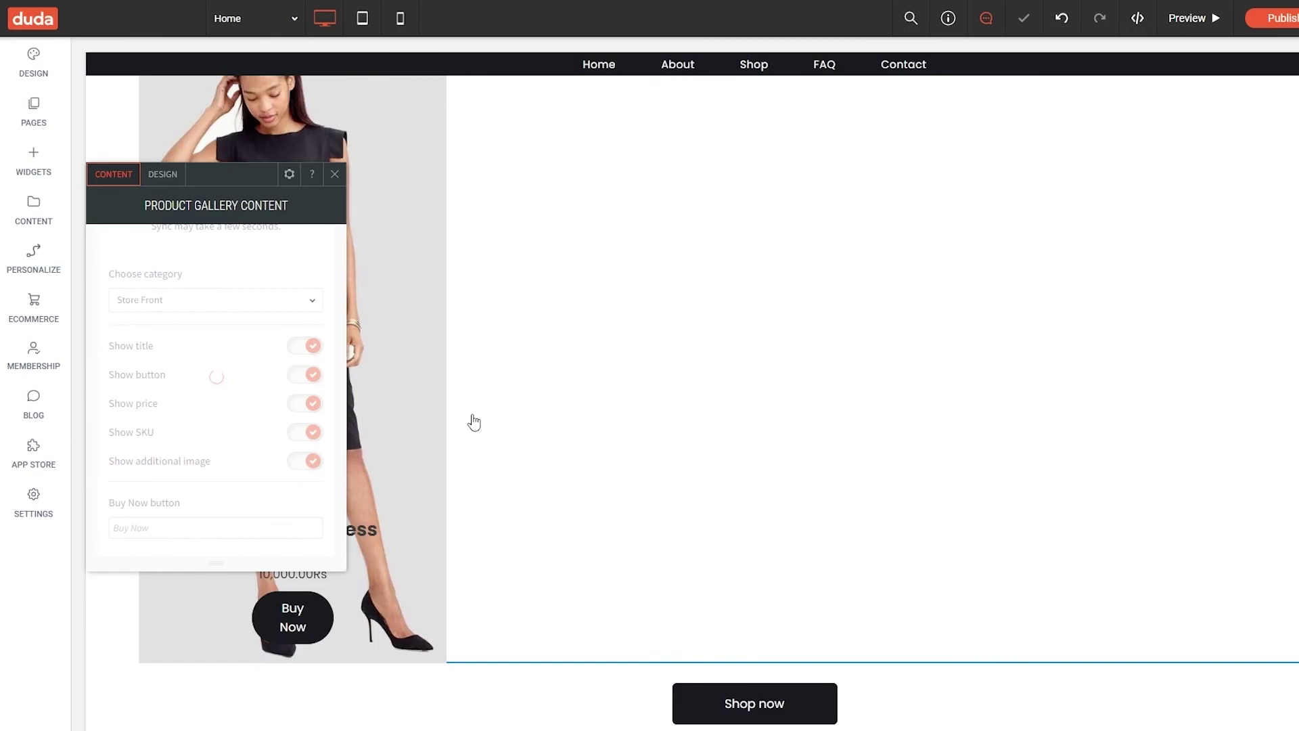
left_click(335, 175)
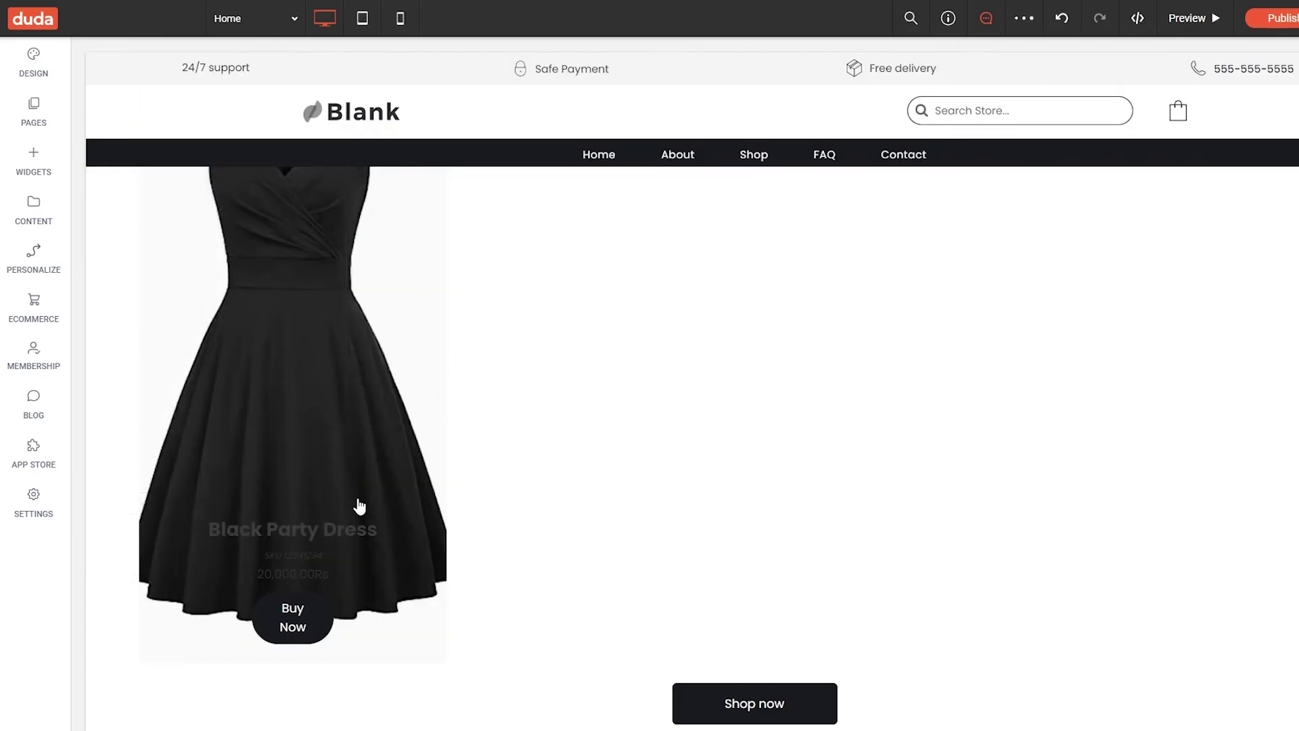
Review the home page from the product gallery through the sale, discount and newsletter sections, and return to the header
scroll(345, 534, "up", 1)
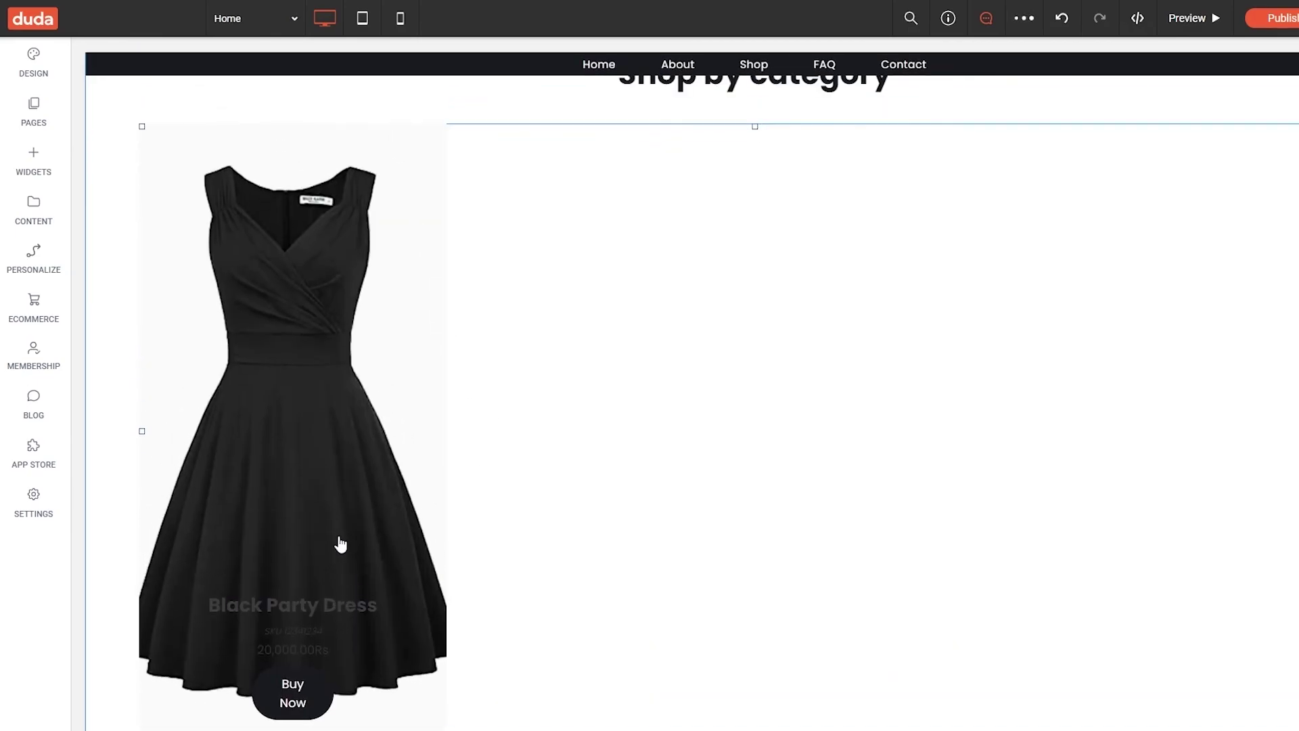
left_click(355, 477)
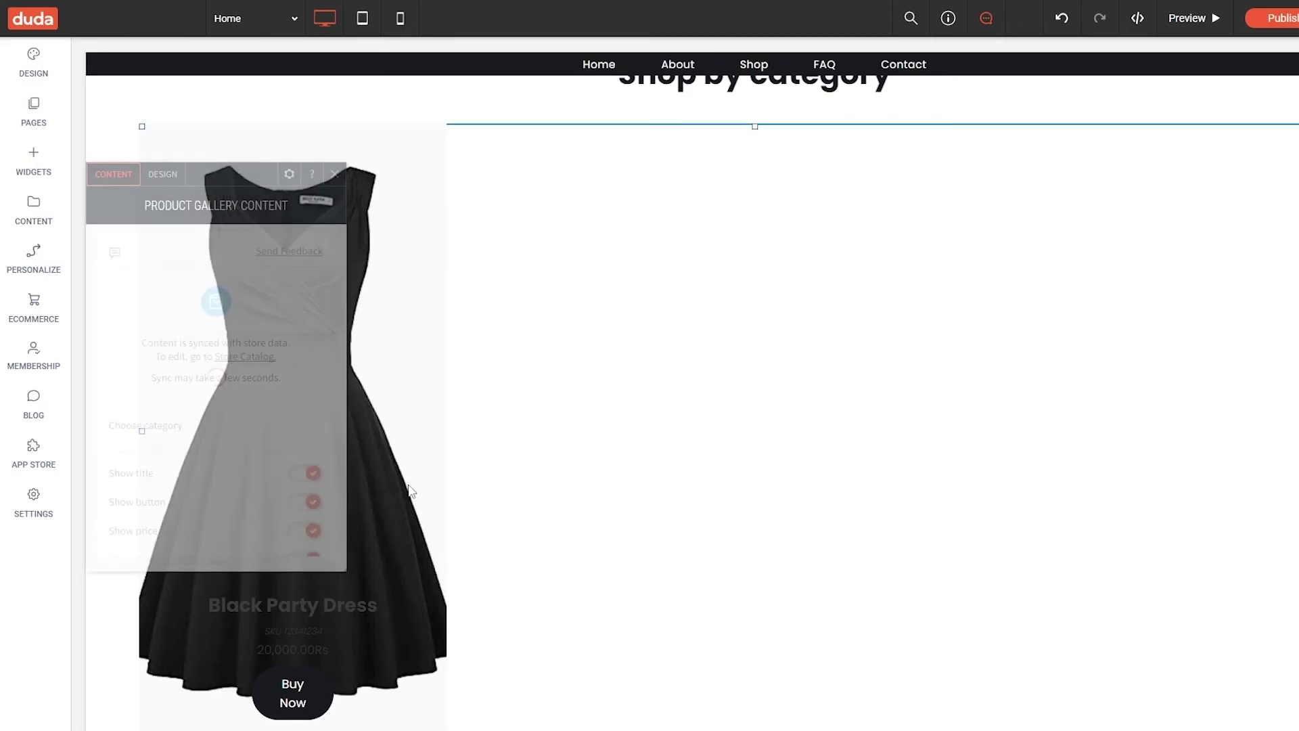
left_click(334, 174)
scroll(495, 263, "down", 3)
scroll(496, 263, "down", 8)
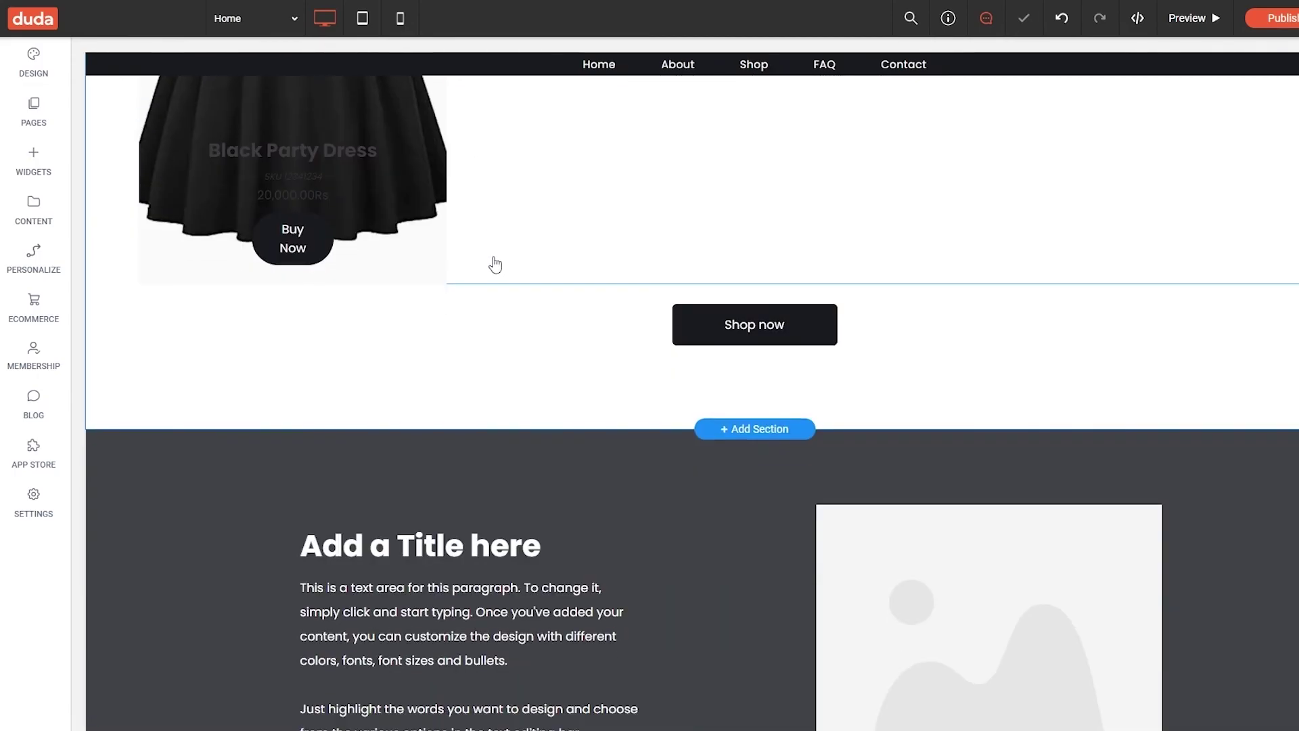
scroll(834, 346, "down", 9)
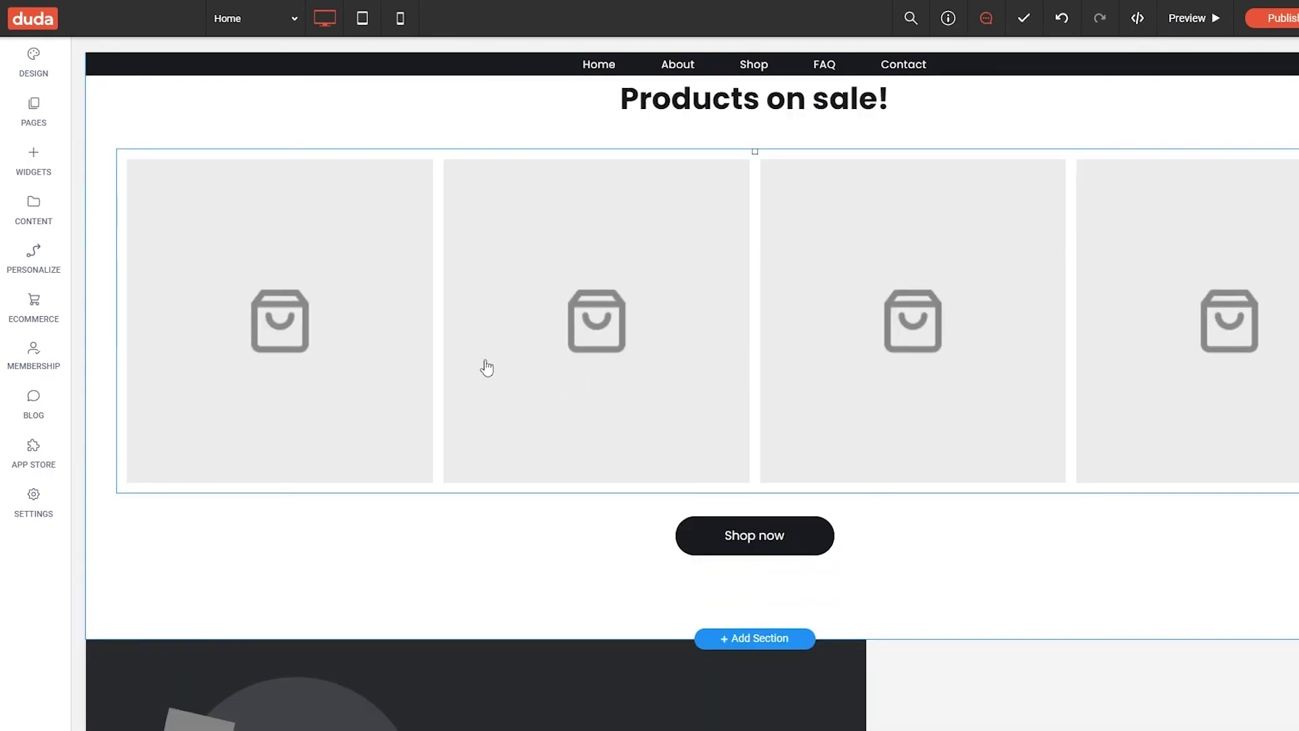
scroll(591, 372, "down", 3)
scroll(711, 460, "down", 2)
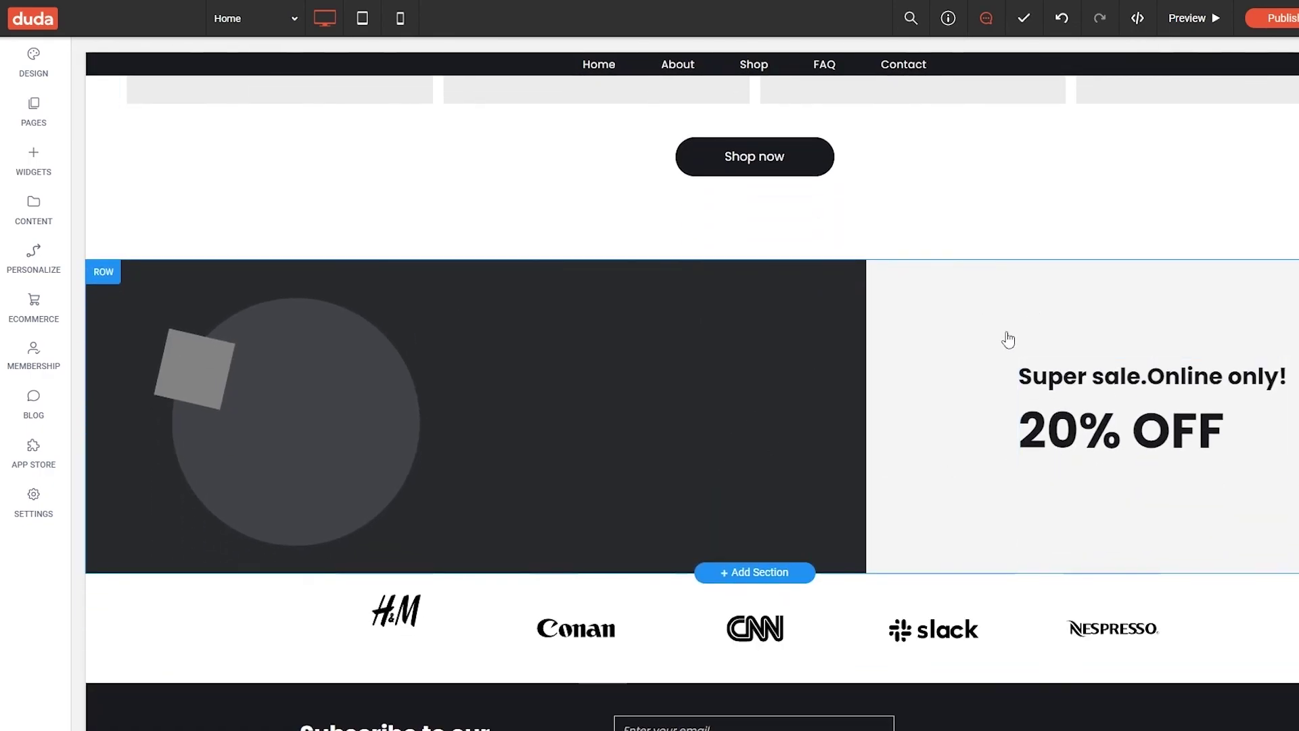
scroll(1008, 340, "down", 5)
scroll(664, 592, "up", 14)
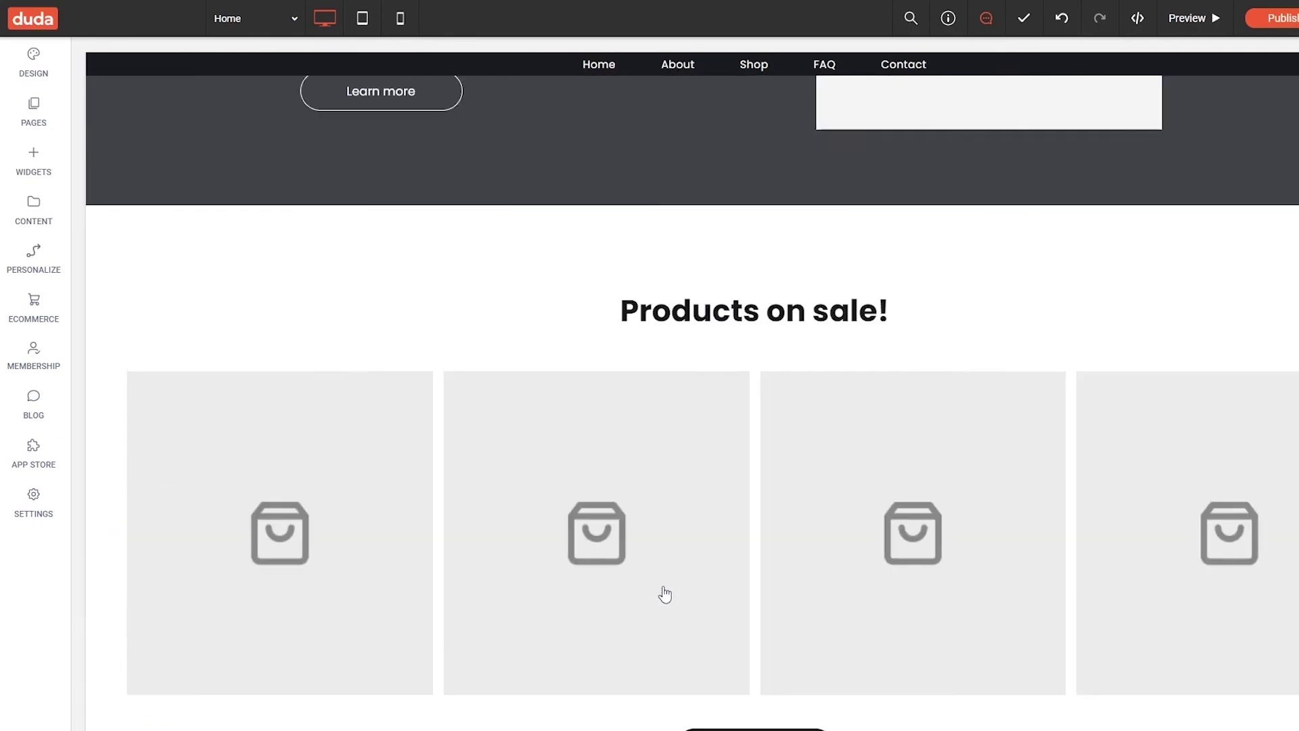
scroll(665, 594, "up", 10)
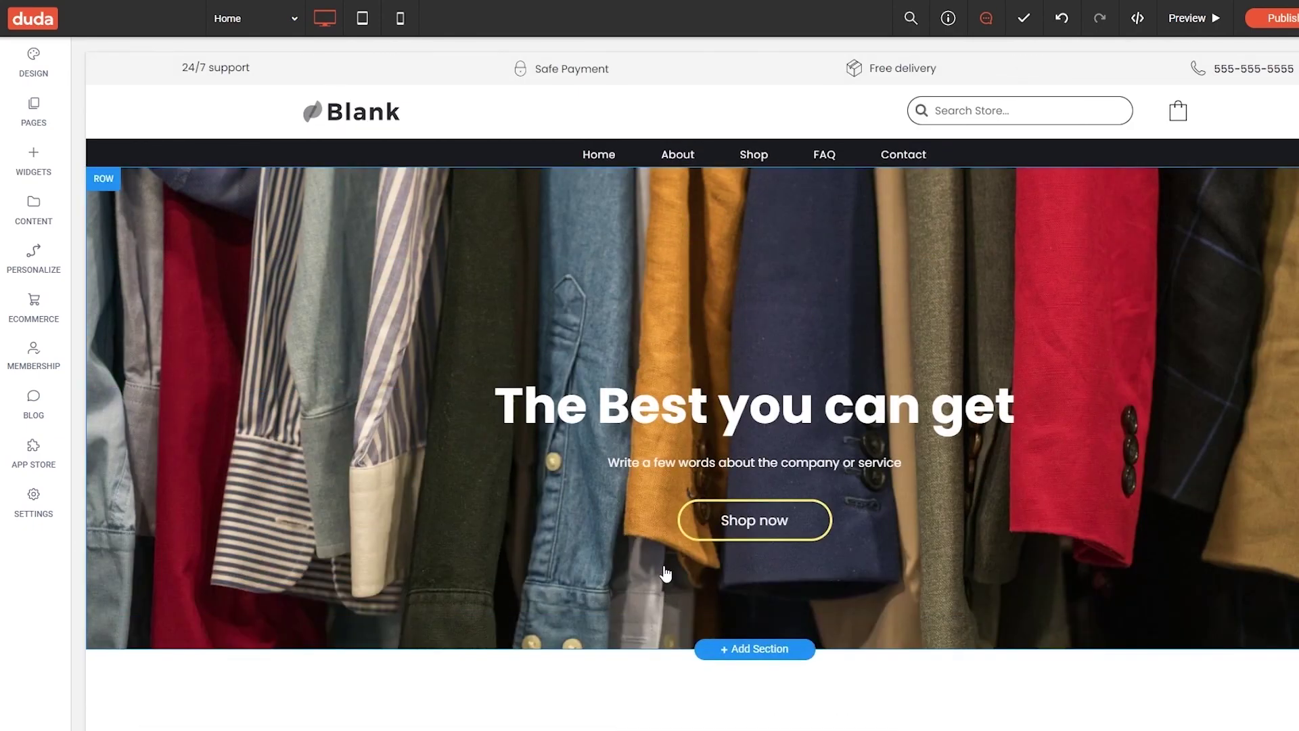